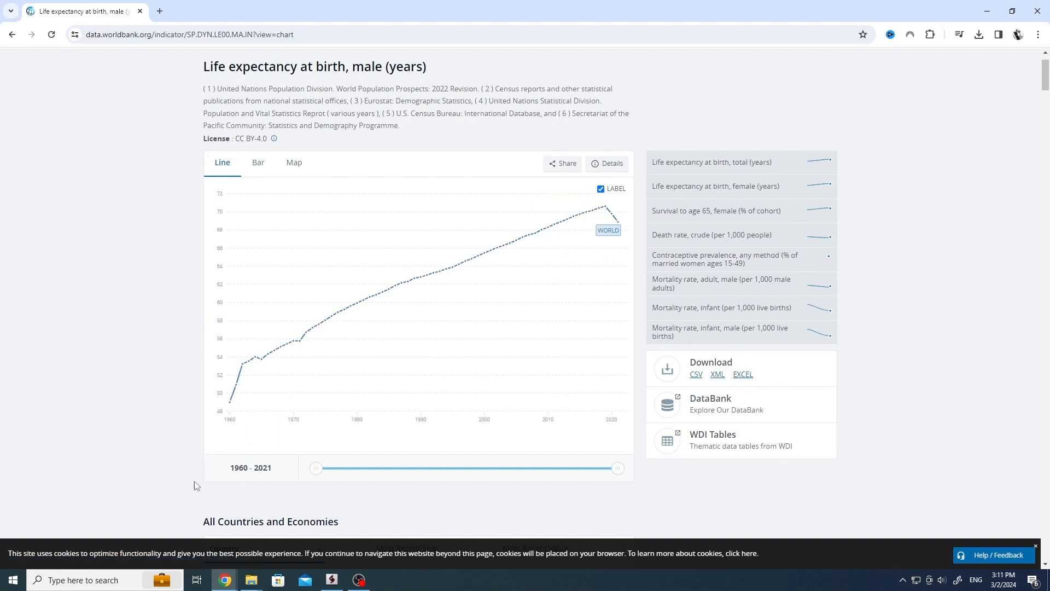
Switch to the downloaded male life expectancy workbook in Excel and show its Data sheet.
{"action": "mouse_move", "coordinate": [252, 583]}
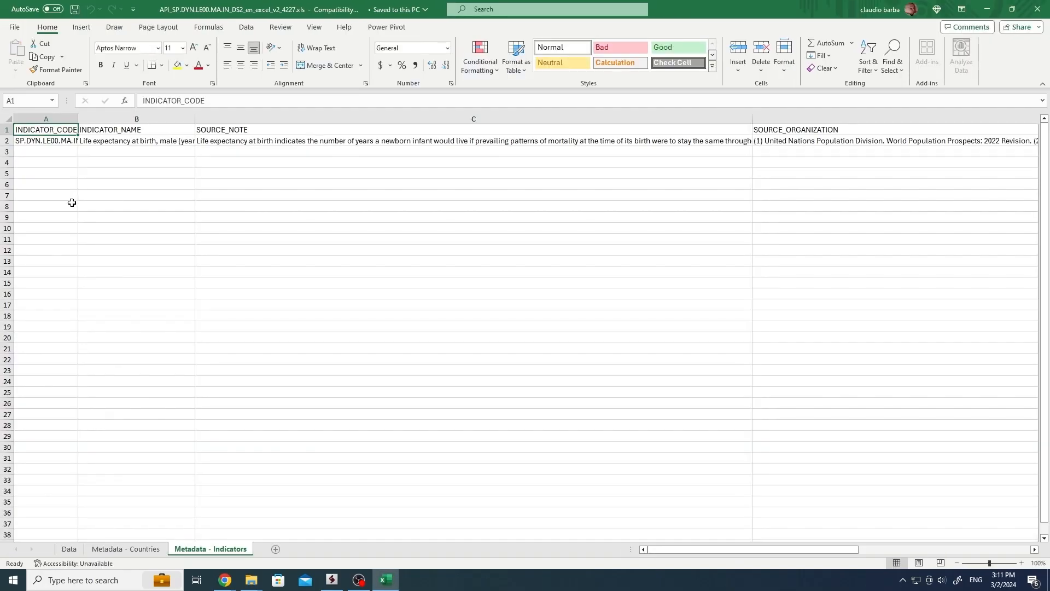
{"action": "left_click", "coordinate": [141, 548]}
{"action": "left_click", "coordinate": [69, 549]}
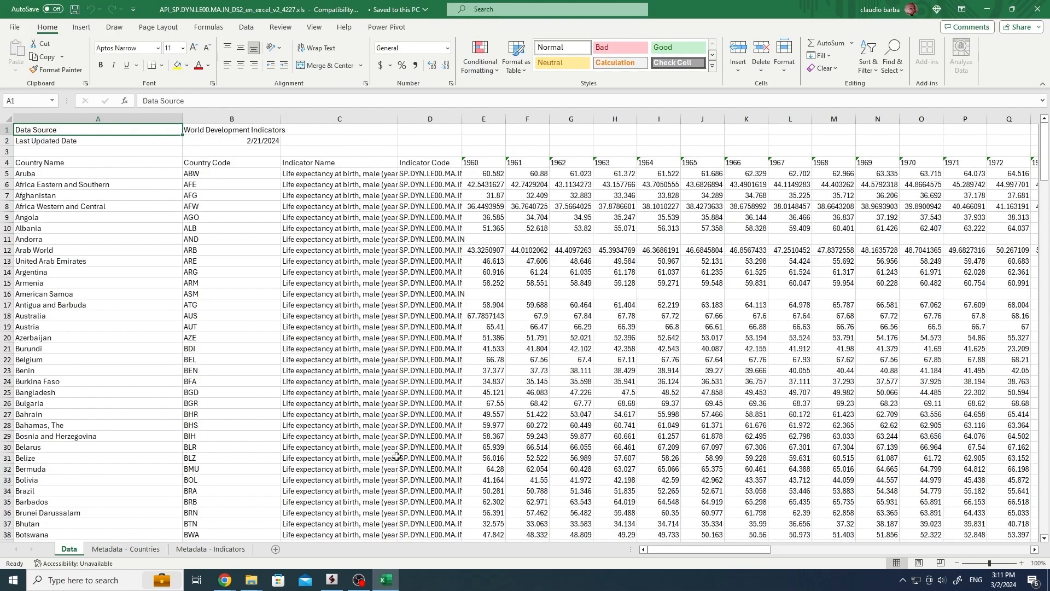
{"action": "left_click_drag", "start_coordinate": [444, 187], "coordinate": [733, 334]}
{"action": "left_click", "coordinate": [659, 349]}
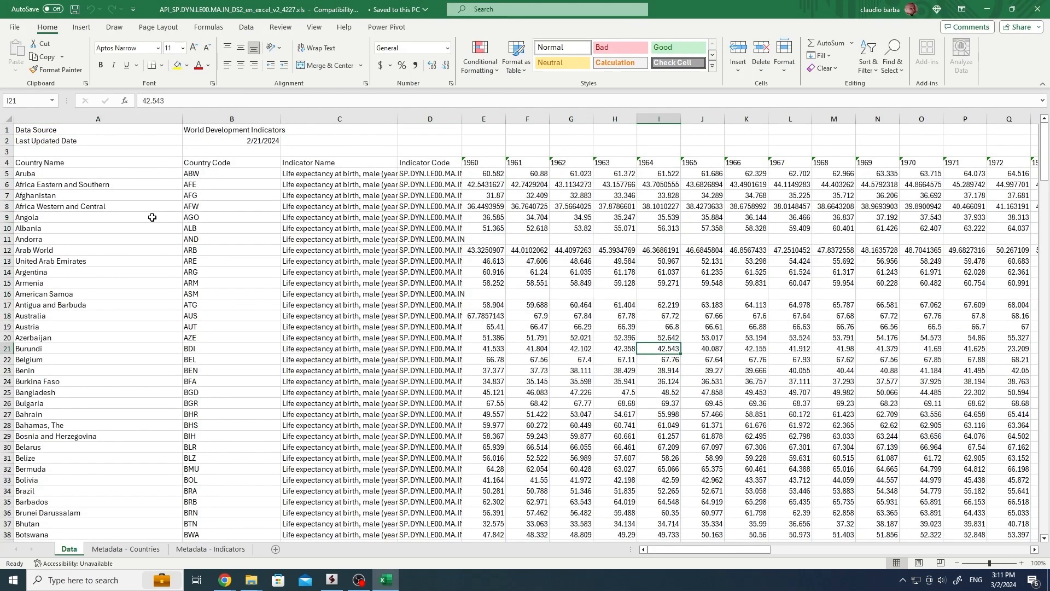
Turn on filtering for the header row that starts with Country Name in cell A4.
{"action": "left_click", "coordinate": [66, 162]}
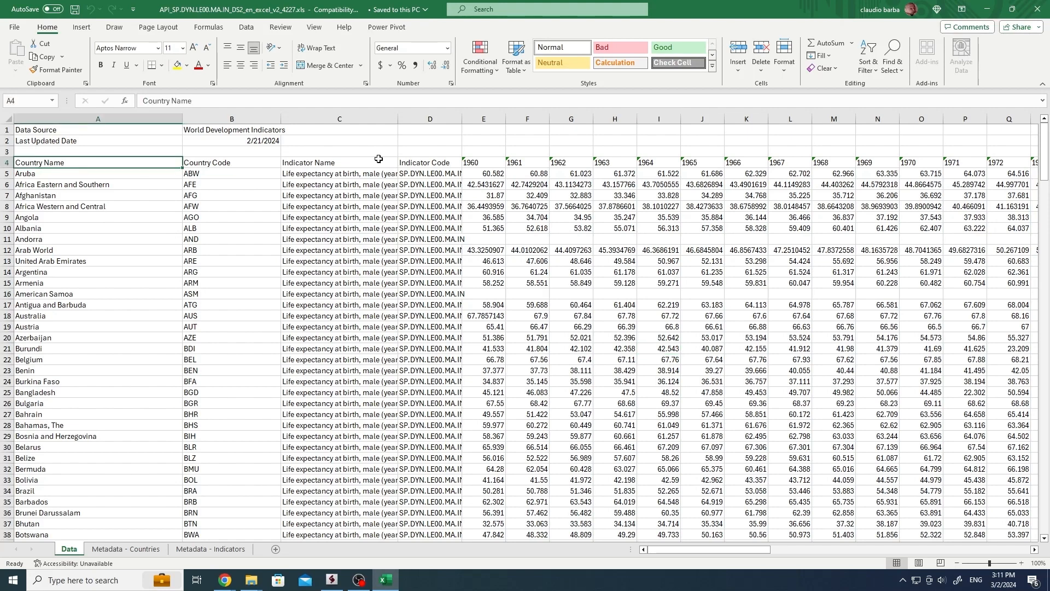
{"action": "left_click", "coordinate": [245, 28]}
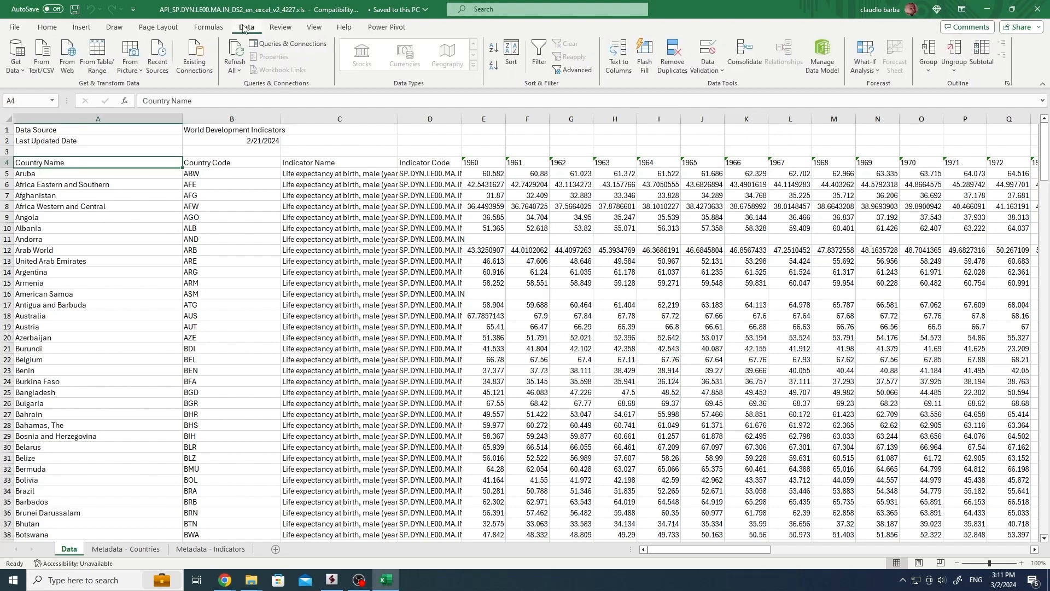
{"action": "left_click", "coordinate": [539, 50]}
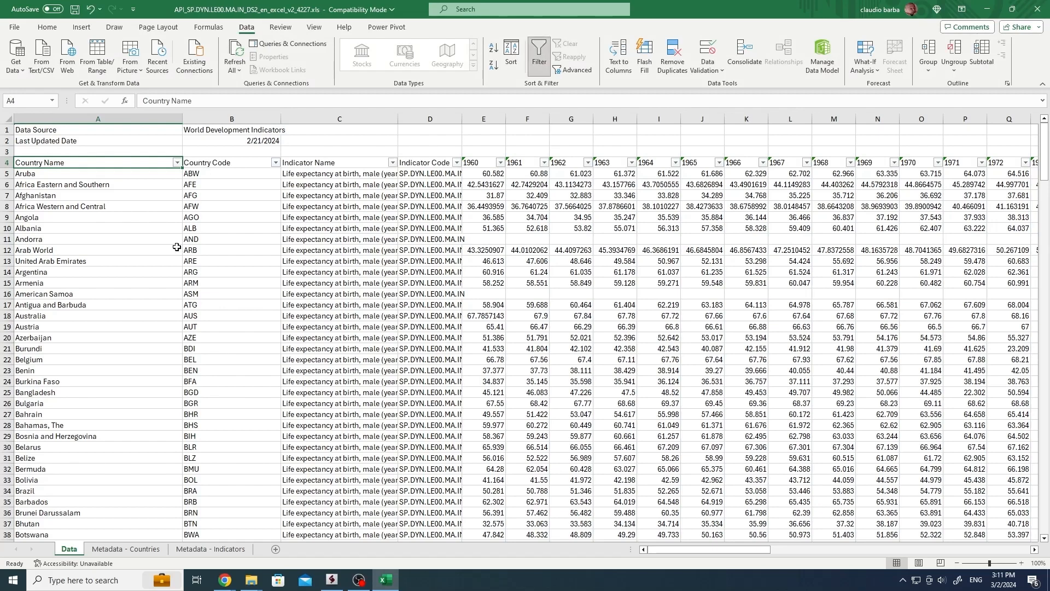
{"action": "left_click", "coordinate": [157, 225]}
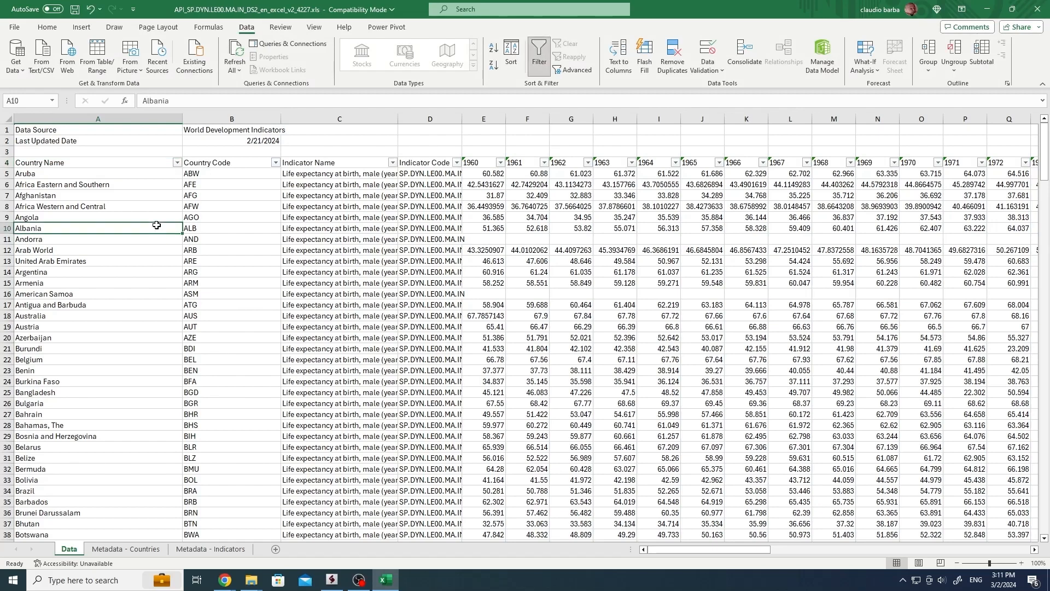
In the Country Name filter, deselect everything, then include Africa Eastern and Southern, Africa Western and Central, Arab World and Australia.
{"action": "left_click", "coordinate": [177, 163]}
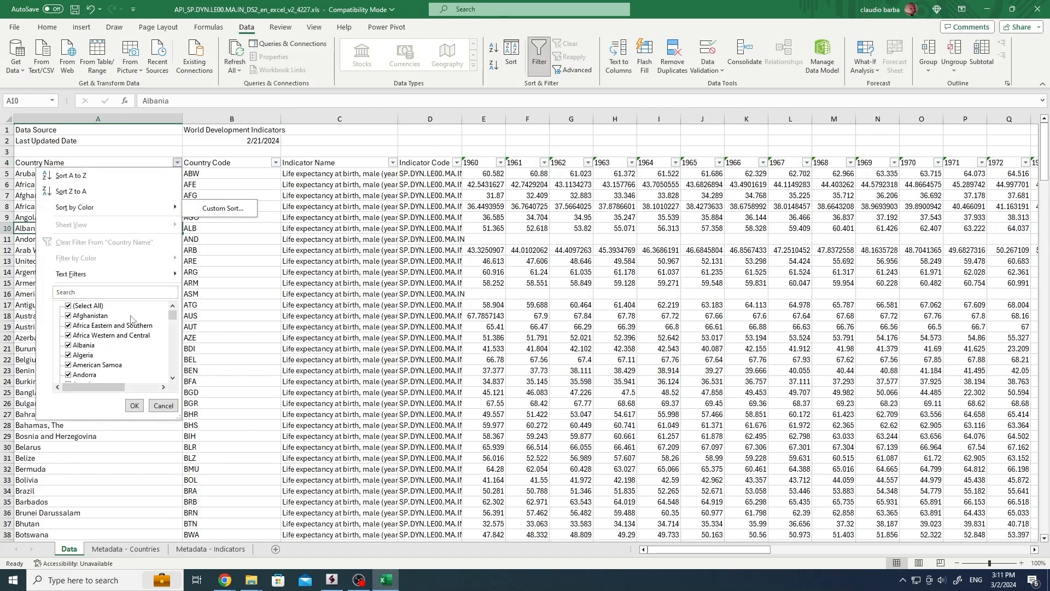
{"action": "left_click", "coordinate": [69, 306]}
{"action": "left_click", "coordinate": [69, 327]}
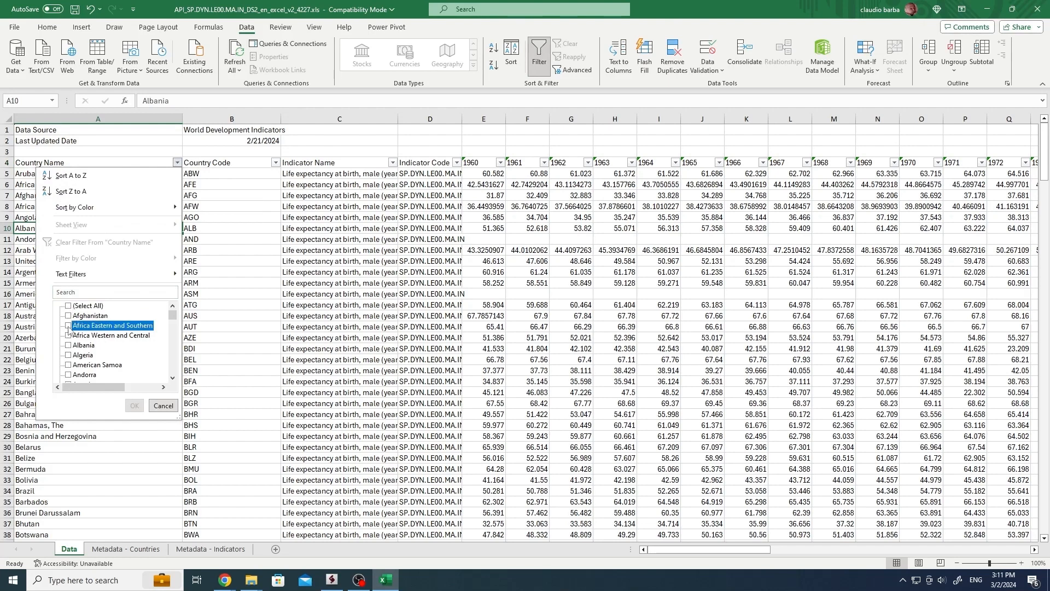
{"action": "left_click", "coordinate": [69, 337]}
{"action": "left_click", "coordinate": [173, 371]}
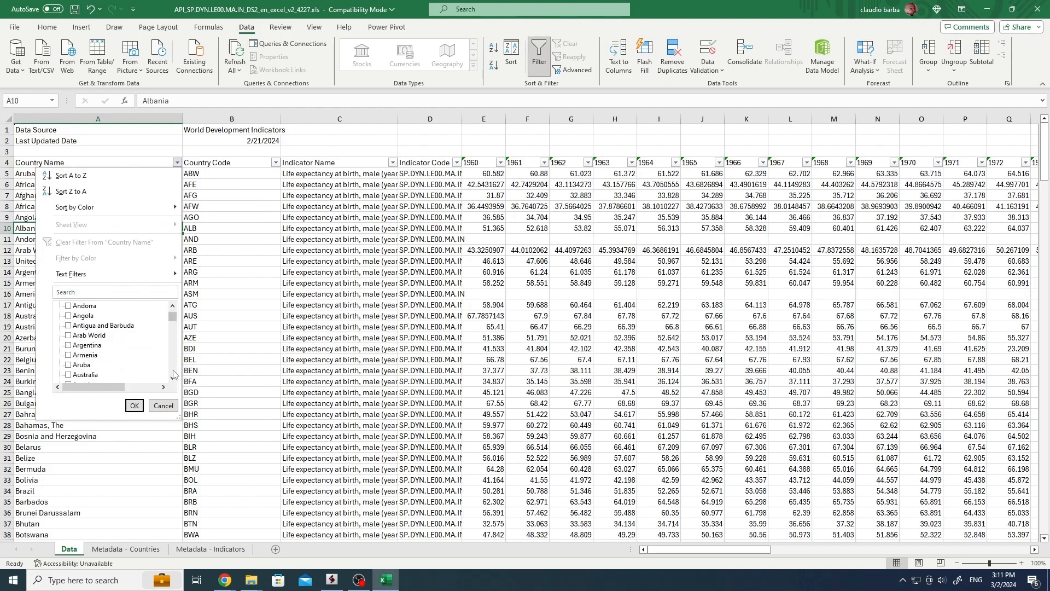
{"action": "left_click", "coordinate": [90, 335]}
{"action": "left_click", "coordinate": [69, 375]}
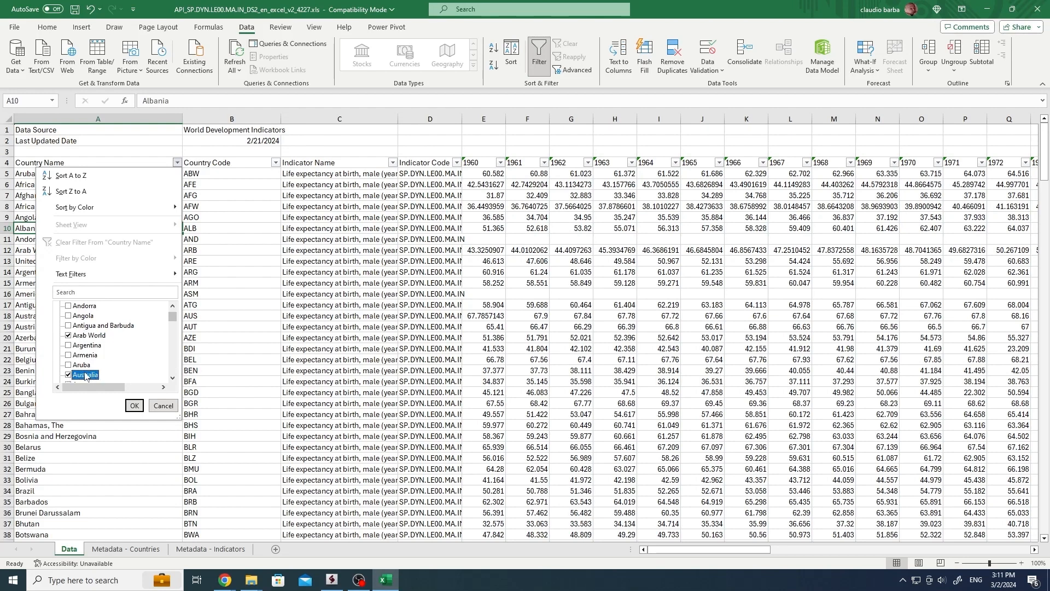
Include Brazil and China in the Country Name filter.
{"action": "left_click", "coordinate": [175, 364]}
{"action": "left_click", "coordinate": [175, 364]}
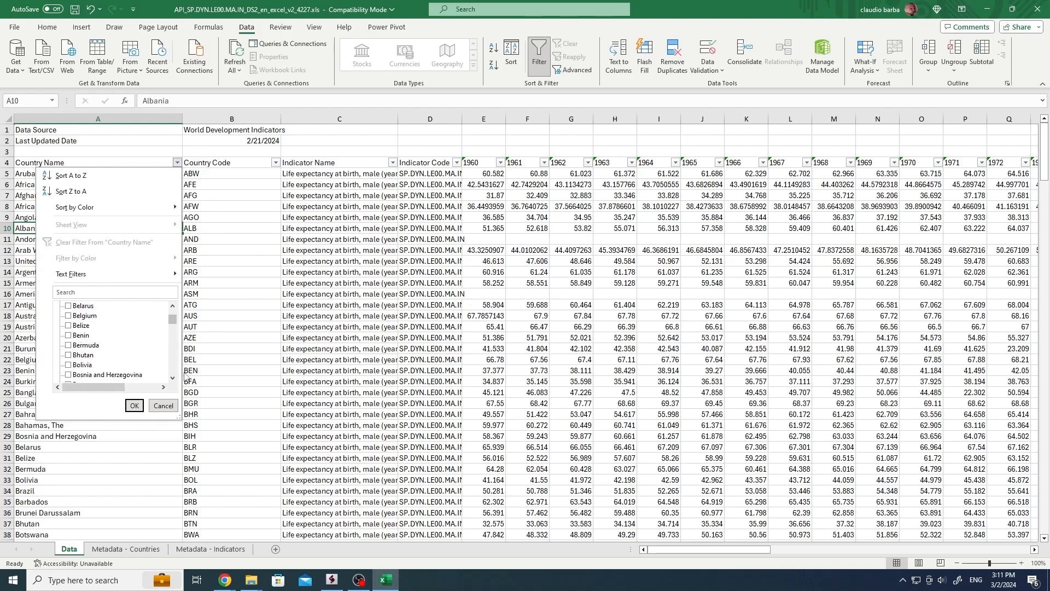
{"action": "left_click", "coordinate": [175, 367]}
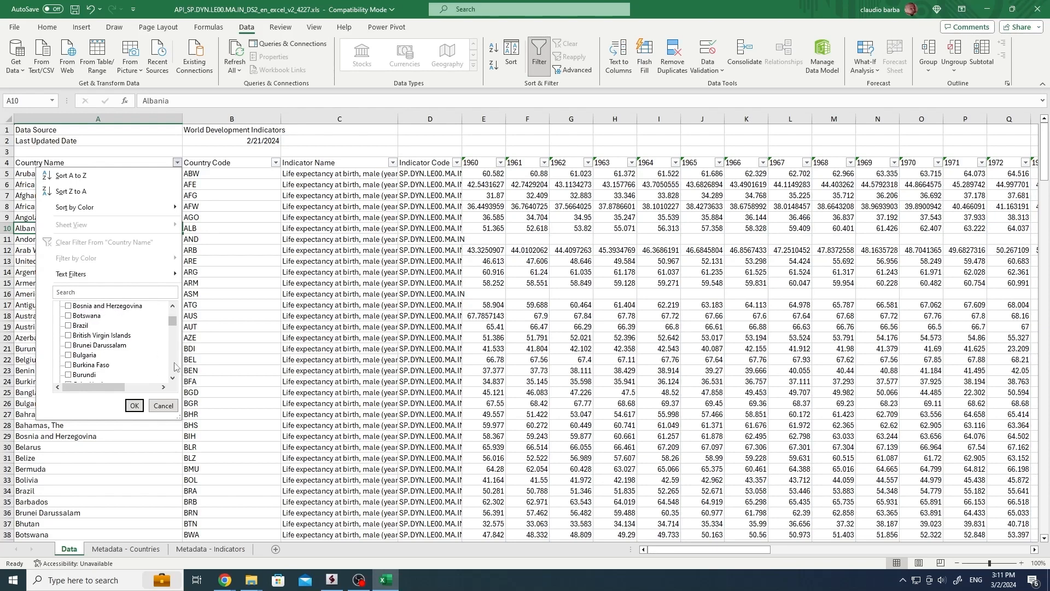
{"action": "left_click", "coordinate": [69, 326]}
{"action": "left_click", "coordinate": [175, 368]}
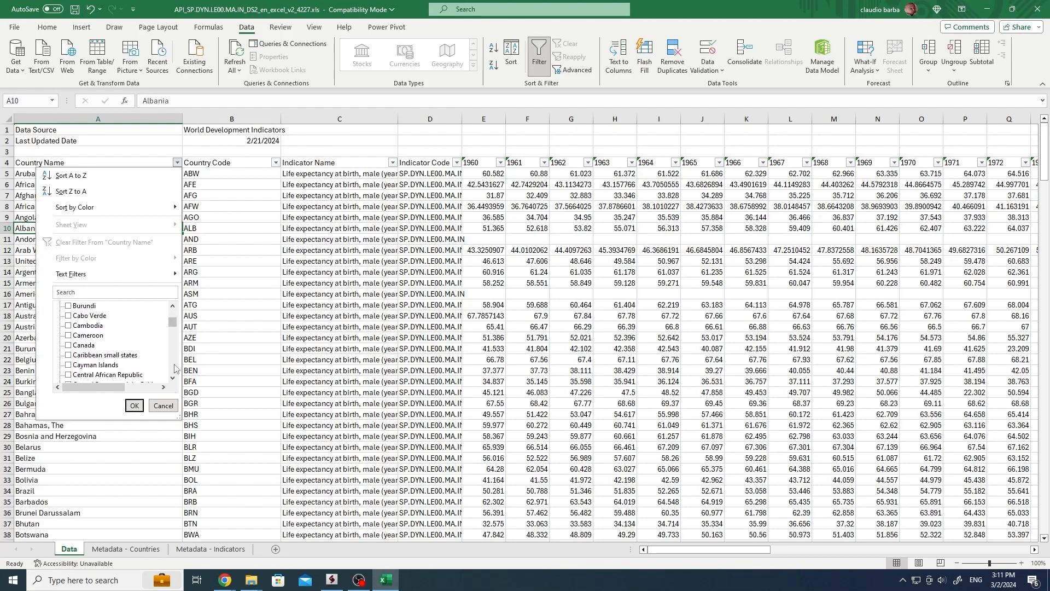
{"action": "left_click", "coordinate": [176, 368]}
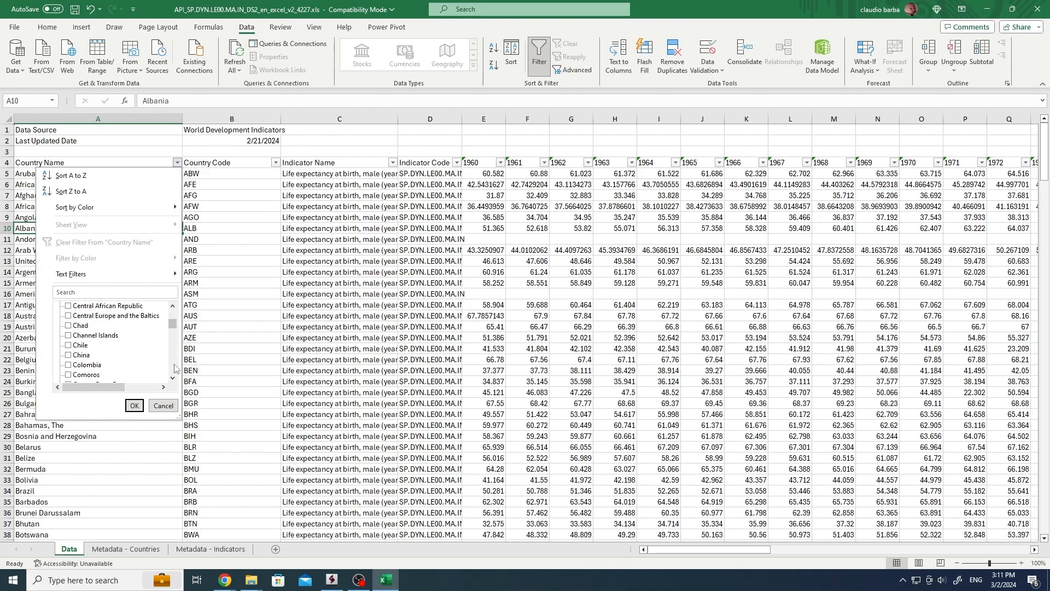
{"action": "left_click", "coordinate": [69, 355]}
Include European Union in the Country Name filter.
{"action": "left_click", "coordinate": [175, 369]}
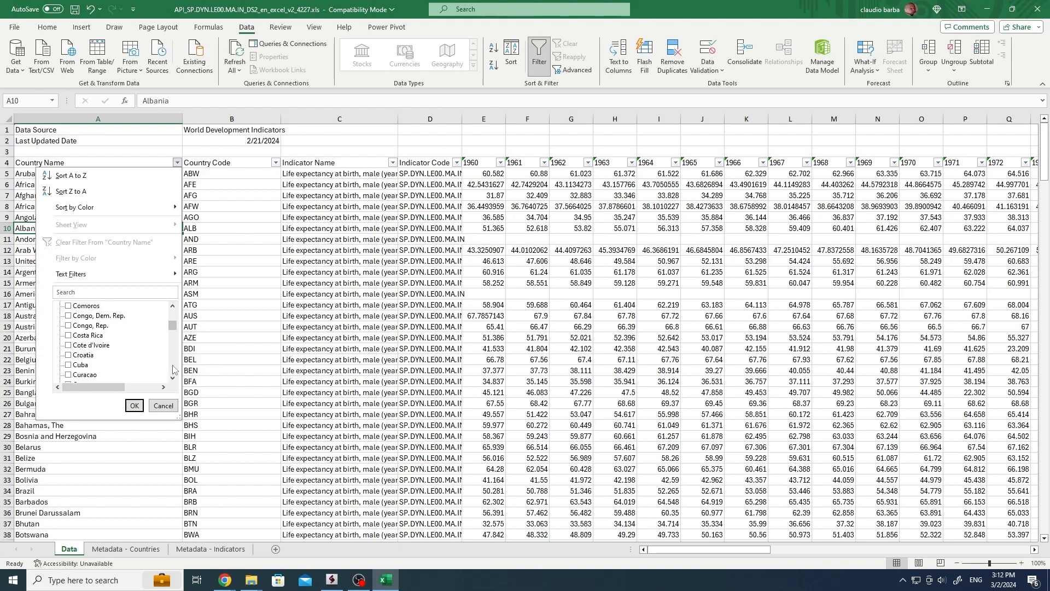
{"action": "left_click", "coordinate": [176, 369]}
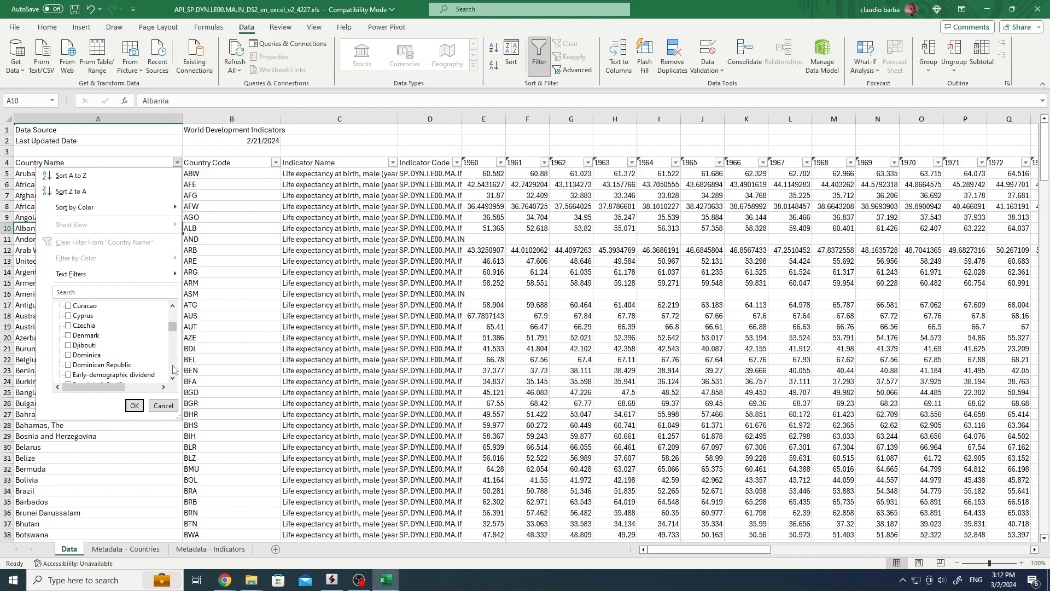
{"action": "left_click", "coordinate": [174, 369]}
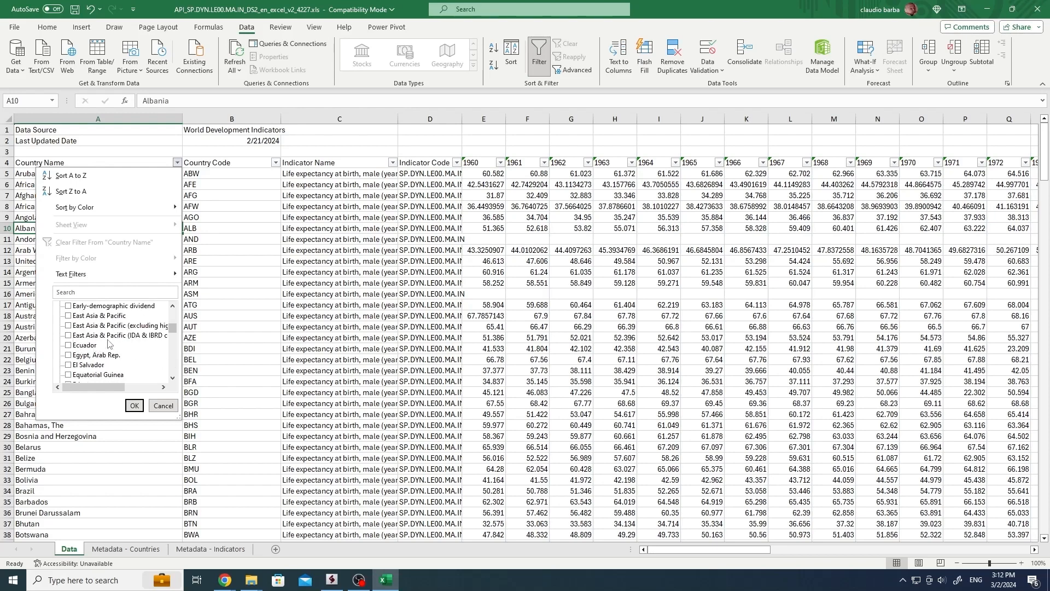
{"action": "scroll", "coordinate": [148, 335], "scroll_direction": "up", "scroll_amount": 15}
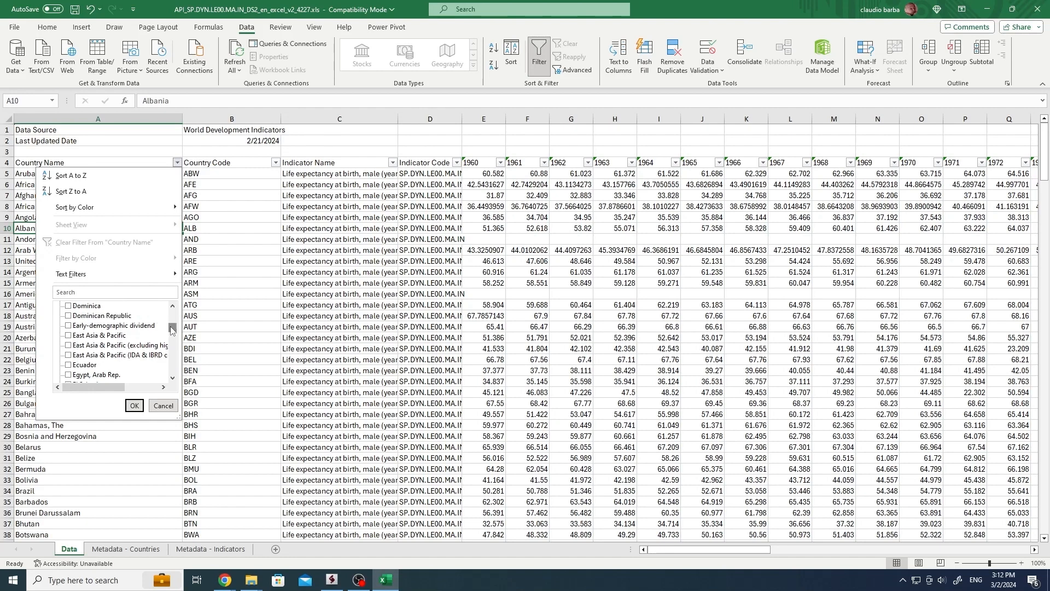
{"action": "scroll", "coordinate": [138, 336], "scroll_direction": "down", "scroll_amount": 6}
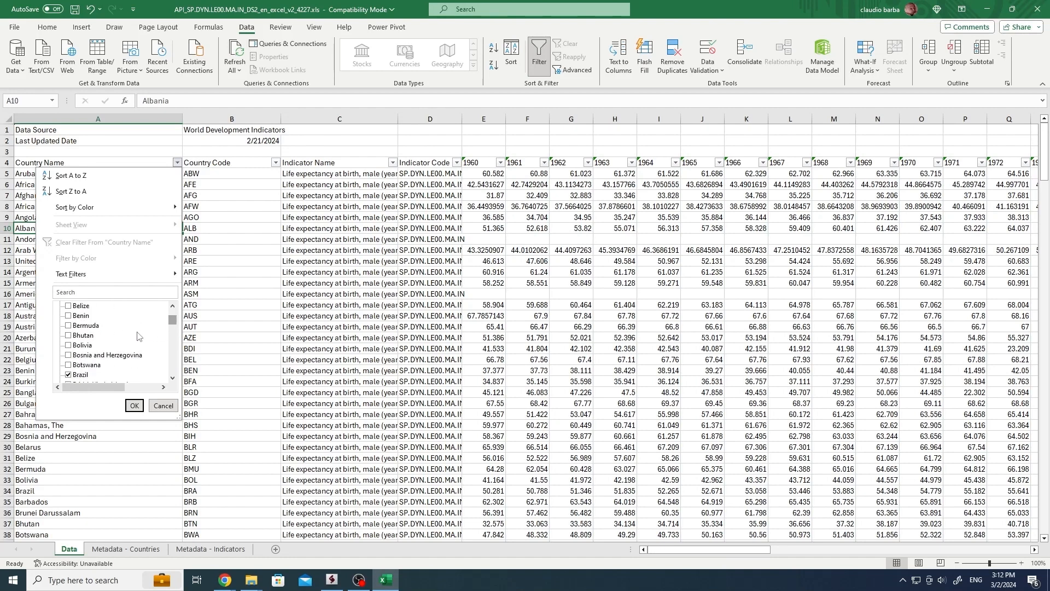
{"action": "scroll", "coordinate": [137, 336], "scroll_direction": "down", "scroll_amount": 2}
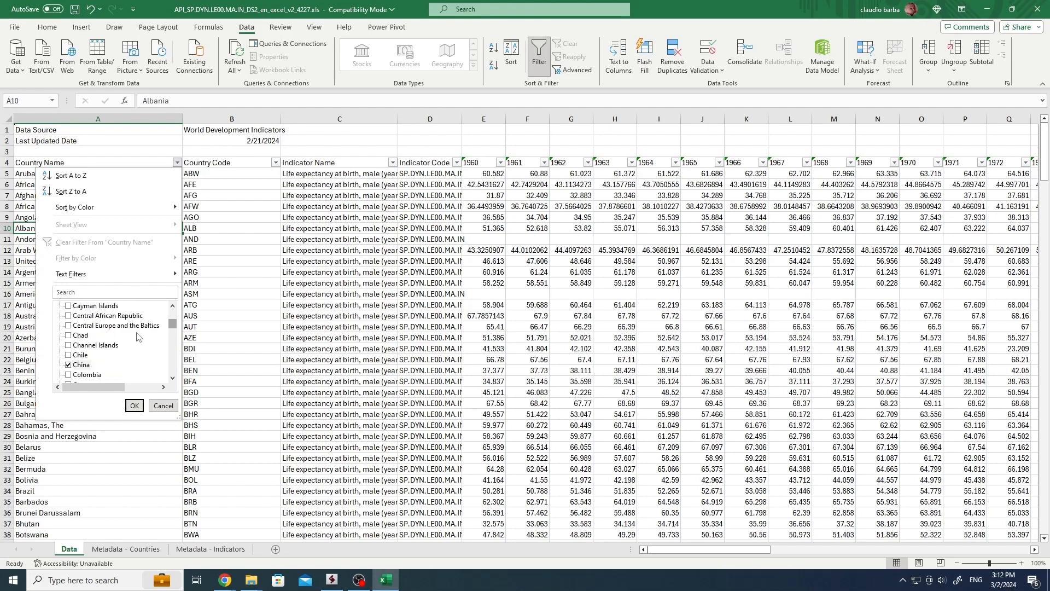
{"action": "scroll", "coordinate": [137, 336], "scroll_direction": "down", "scroll_amount": 13}
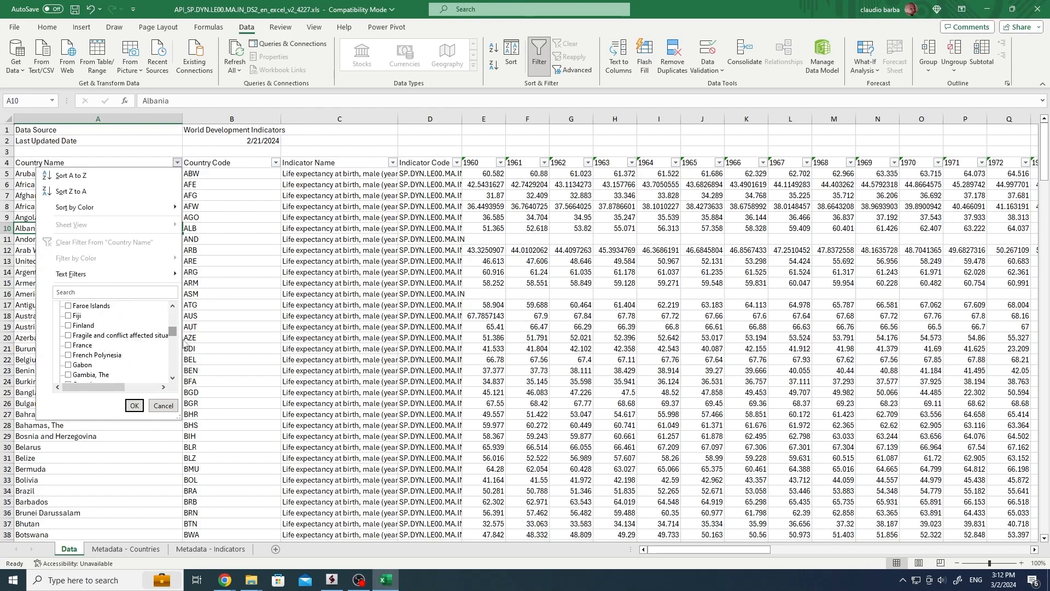
{"action": "left_click_drag", "start_coordinate": [174, 332], "coordinate": [174, 334]}
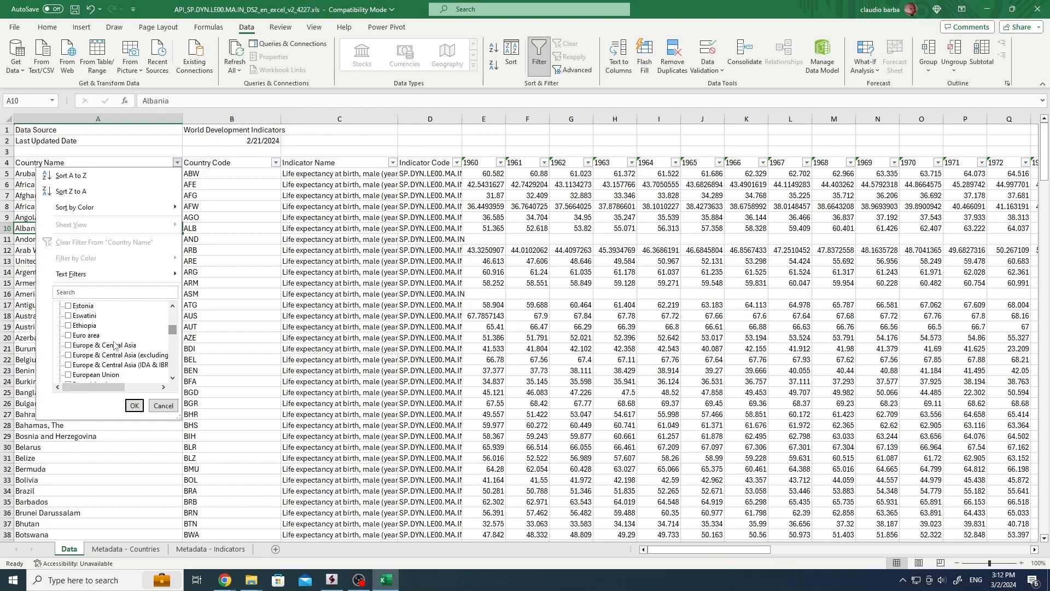
{"action": "scroll", "coordinate": [114, 345], "scroll_direction": "down", "scroll_amount": 1}
{"action": "scroll", "coordinate": [68, 351], "scroll_direction": "down", "scroll_amount": 2}
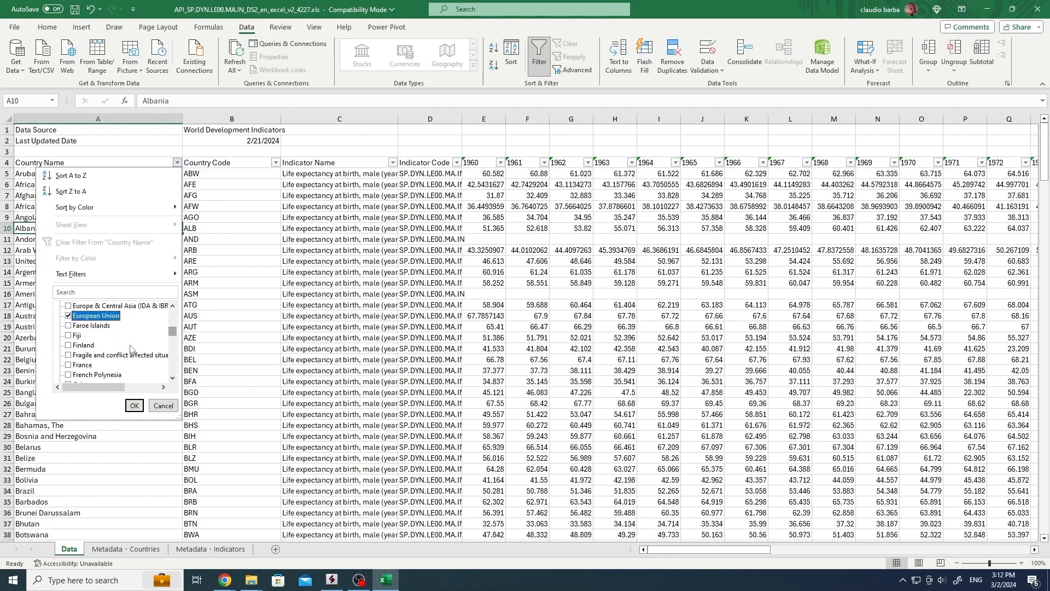
Include India and Japan in the Country Name filter.
{"action": "scroll", "coordinate": [107, 343], "scroll_direction": "down", "scroll_amount": 4}
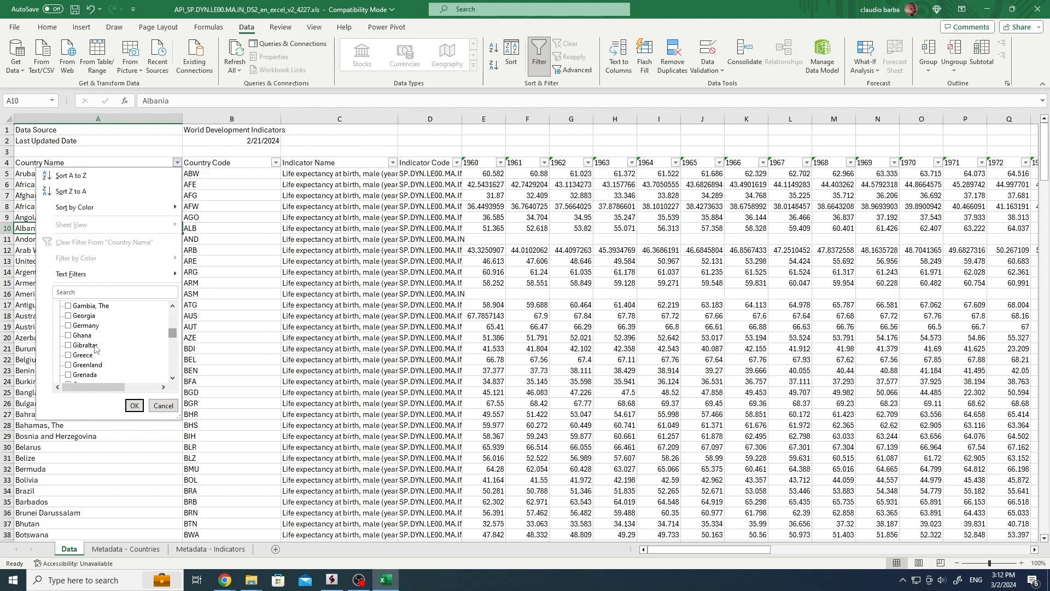
{"action": "scroll", "coordinate": [105, 350], "scroll_direction": "down", "scroll_amount": 1}
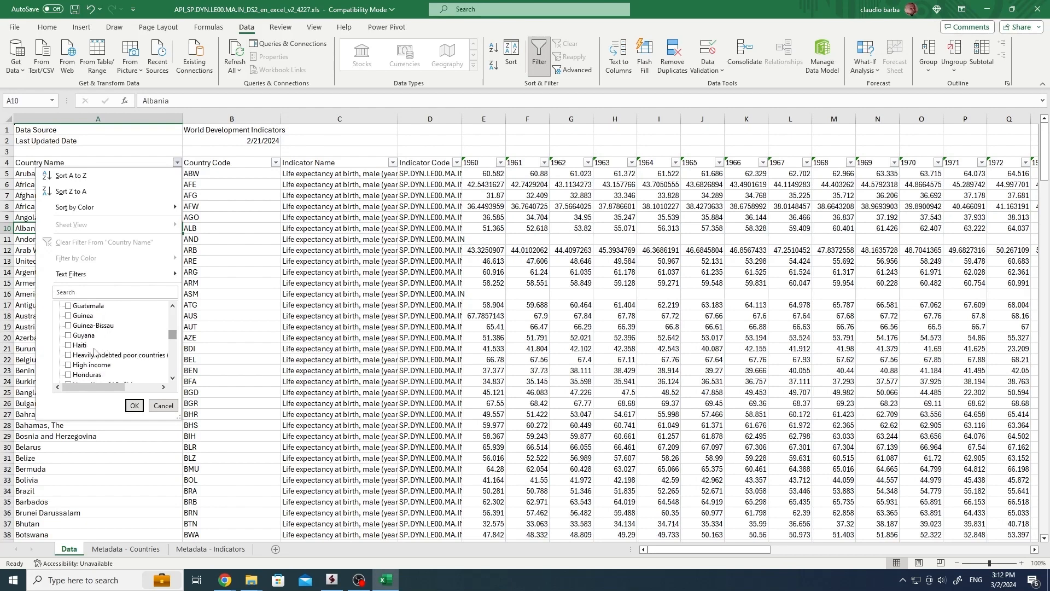
{"action": "scroll", "coordinate": [96, 354], "scroll_direction": "down", "scroll_amount": 1}
{"action": "scroll", "coordinate": [98, 356], "scroll_direction": "down", "scroll_amount": 3}
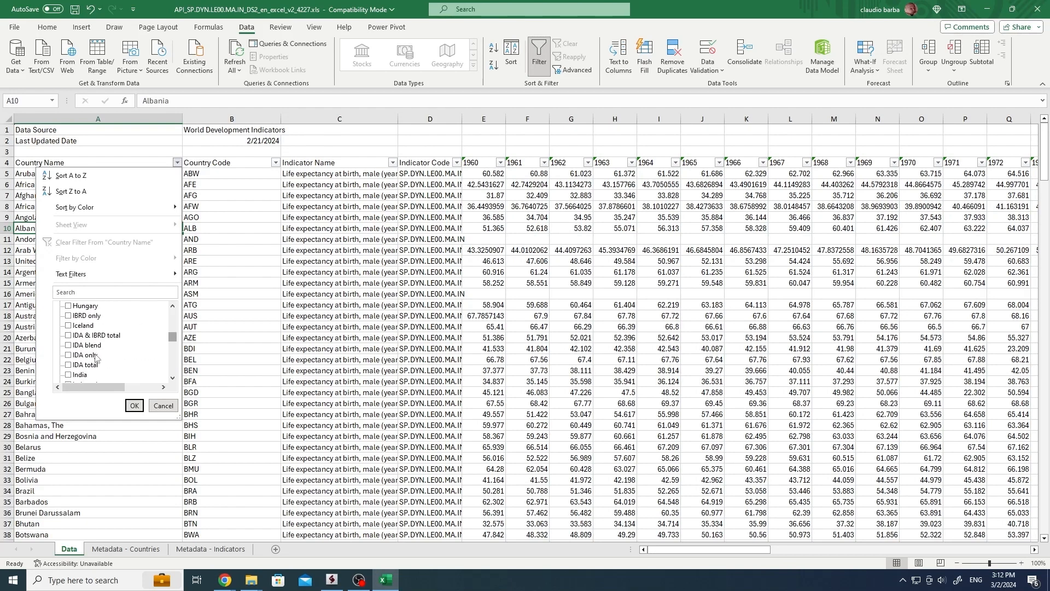
{"action": "scroll", "coordinate": [82, 350], "scroll_direction": "down", "scroll_amount": 2}
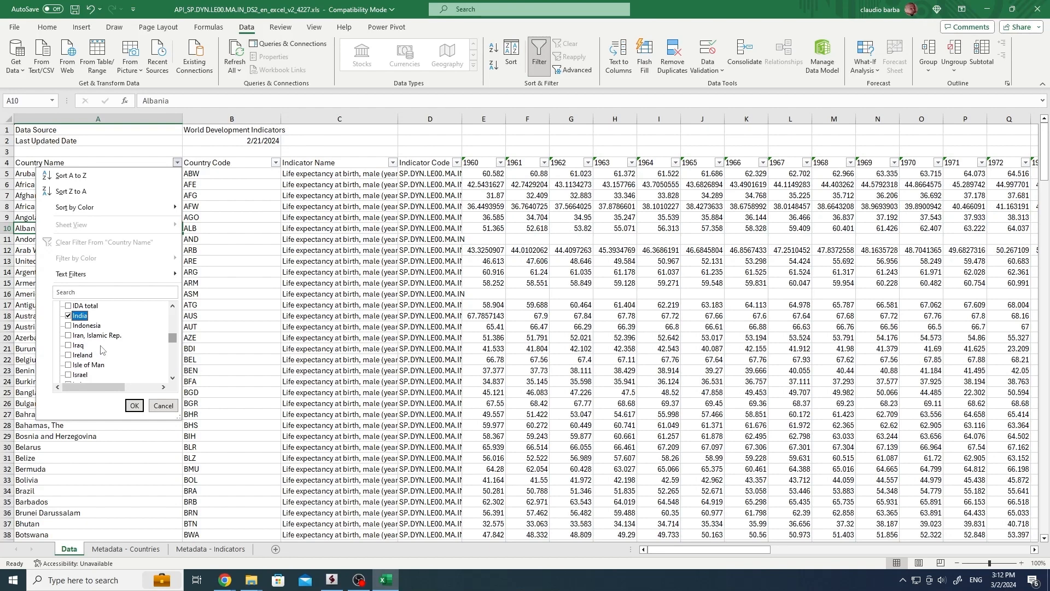
{"action": "scroll", "coordinate": [87, 356], "scroll_direction": "down", "scroll_amount": 1}
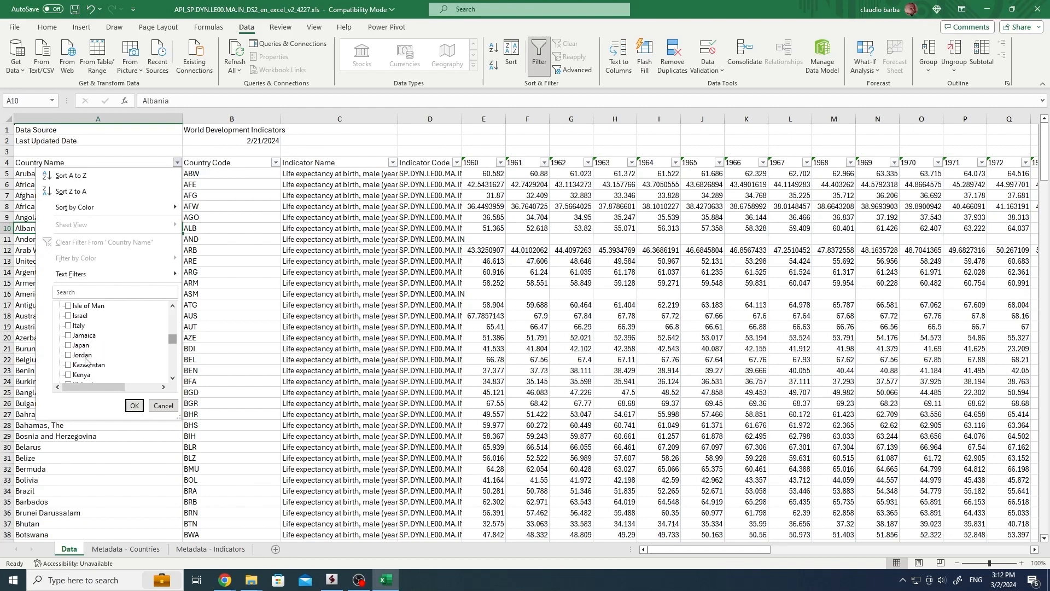
{"action": "left_click", "coordinate": [69, 345]}
Include Latin America & Caribbean, Russian Federation, Switzerland, United Kingdom and United States in the Country Name filter, and apply it.
{"action": "scroll", "coordinate": [99, 350], "scroll_direction": "down", "scroll_amount": 3}
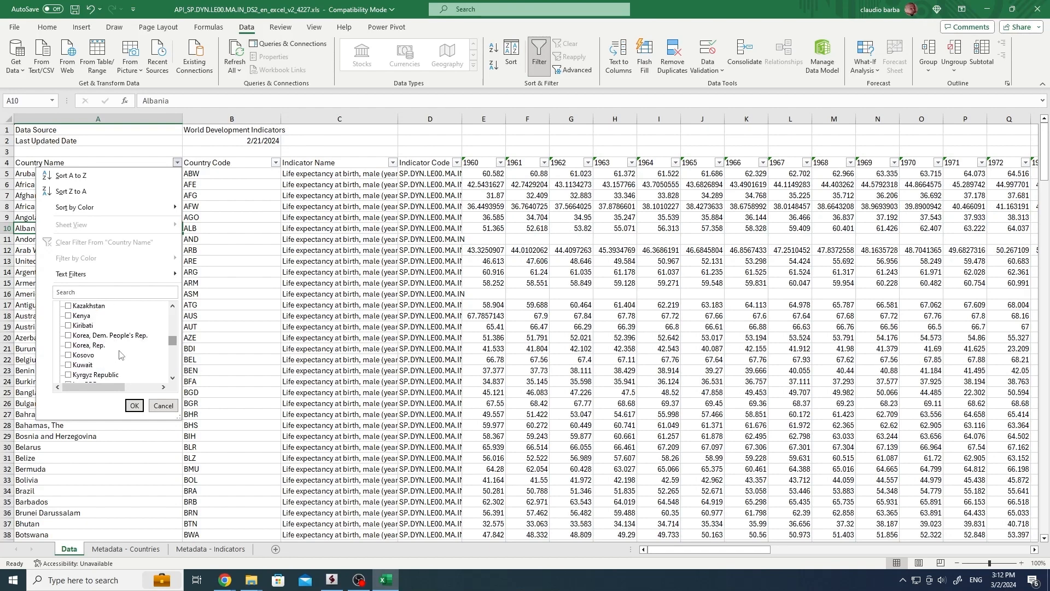
{"action": "scroll", "coordinate": [121, 356], "scroll_direction": "down", "scroll_amount": 1}
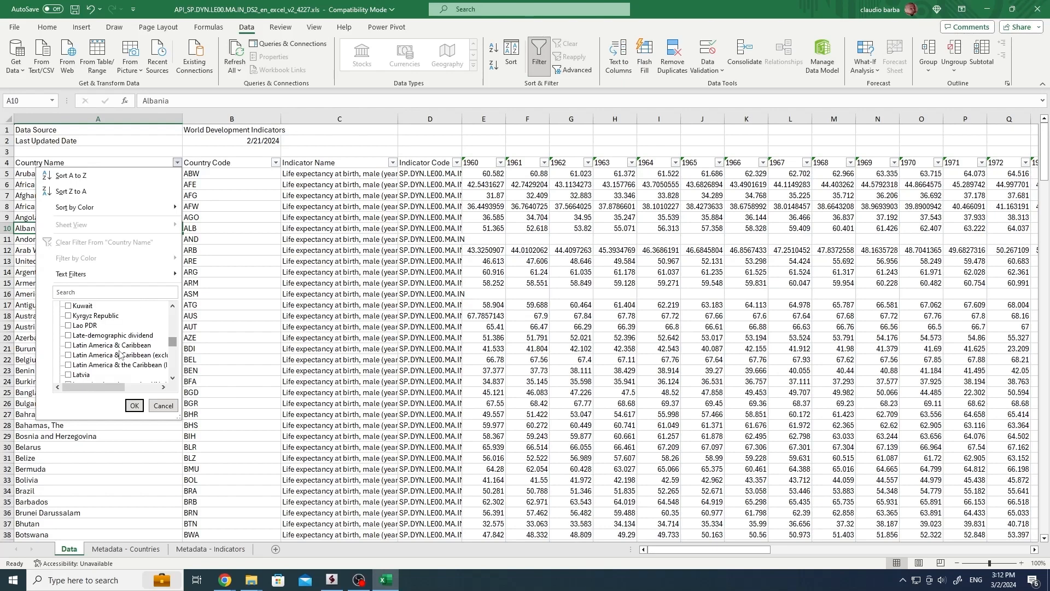
{"action": "left_click", "coordinate": [109, 345]}
{"action": "left_click", "coordinate": [134, 405]}
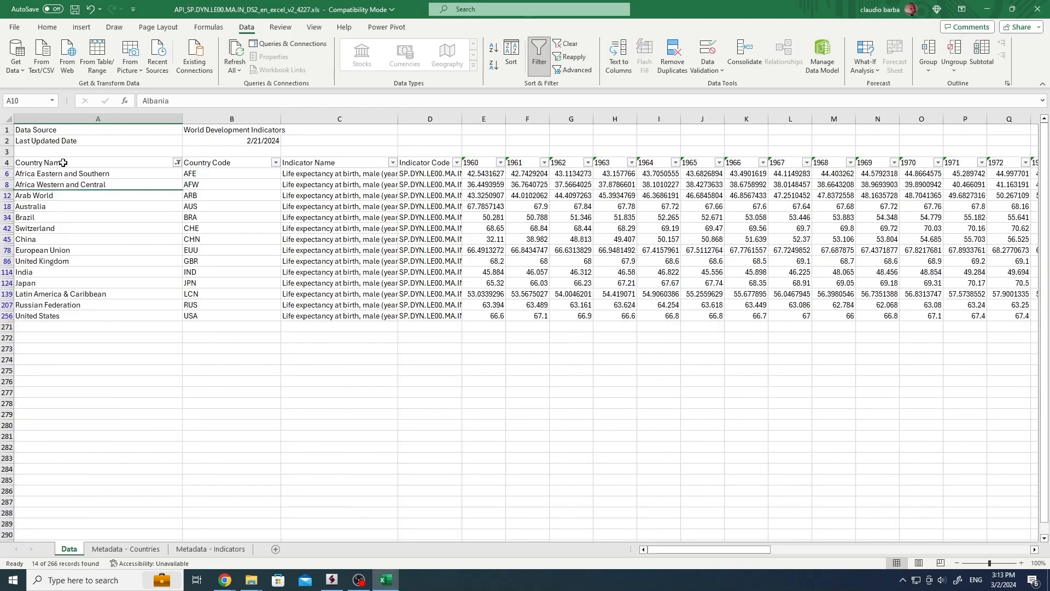
Delete the Country Code, Indicator Name and Indicator Code columns, B to D.
{"action": "left_click_drag", "start_coordinate": [70, 173], "coordinate": [96, 321]}
{"action": "left_click", "coordinate": [206, 337]}
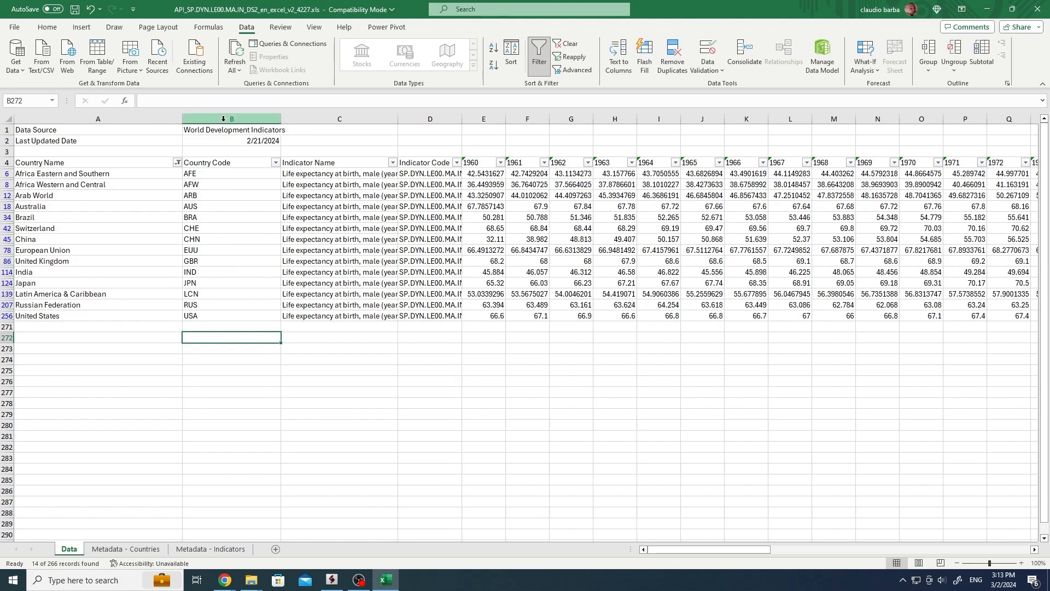
{"action": "left_click_drag", "start_coordinate": [223, 119], "coordinate": [430, 119]}
{"action": "right_click", "coordinate": [347, 196]}
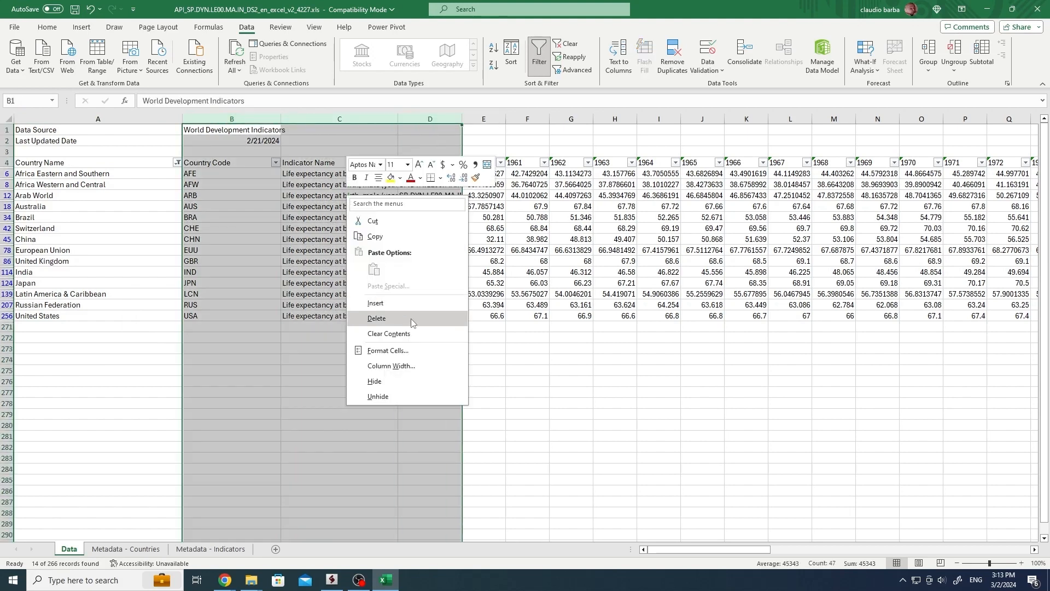
{"action": "left_click", "coordinate": [377, 318]}
{"action": "left_click", "coordinate": [214, 195]}
Copy the filtered table from the Country Name header through the 2021 column, leaving out the empty columns beyond it.
{"action": "left_click_drag", "start_coordinate": [110, 162], "coordinate": [648, 347]}
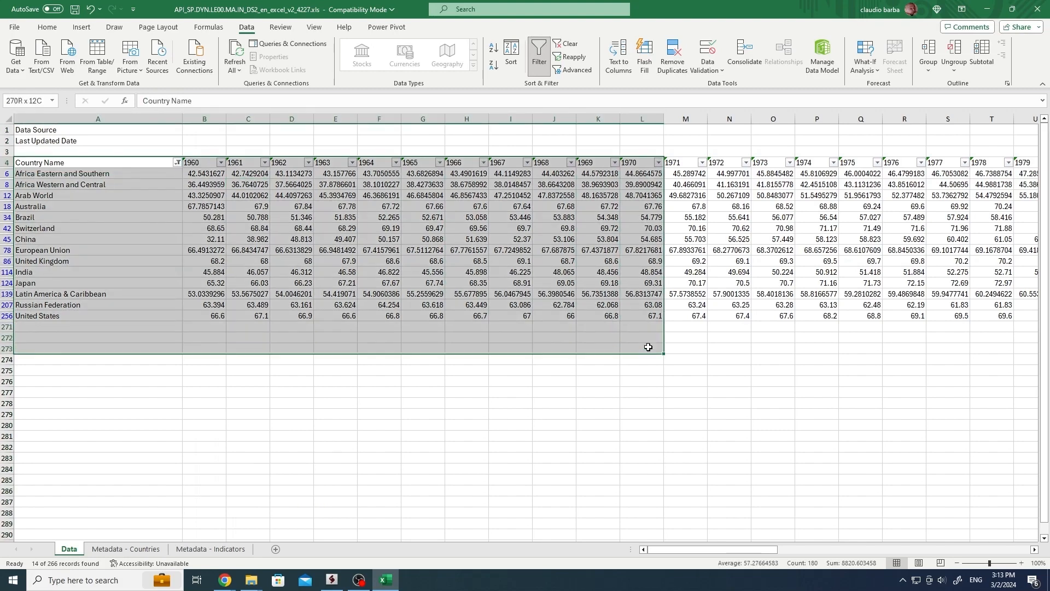
{"action": "left_click", "coordinate": [687, 321]}
{"action": "left_click_drag", "start_coordinate": [54, 163], "coordinate": [69, 241]}
{"action": "key", "text": "ctrl+shift+End"}
{"action": "key", "text": "shift+Left"}
{"action": "key", "text": "shift+Left"}
{"action": "key", "text": "shift+Left"}
{"action": "key", "text": "shift+Left"}
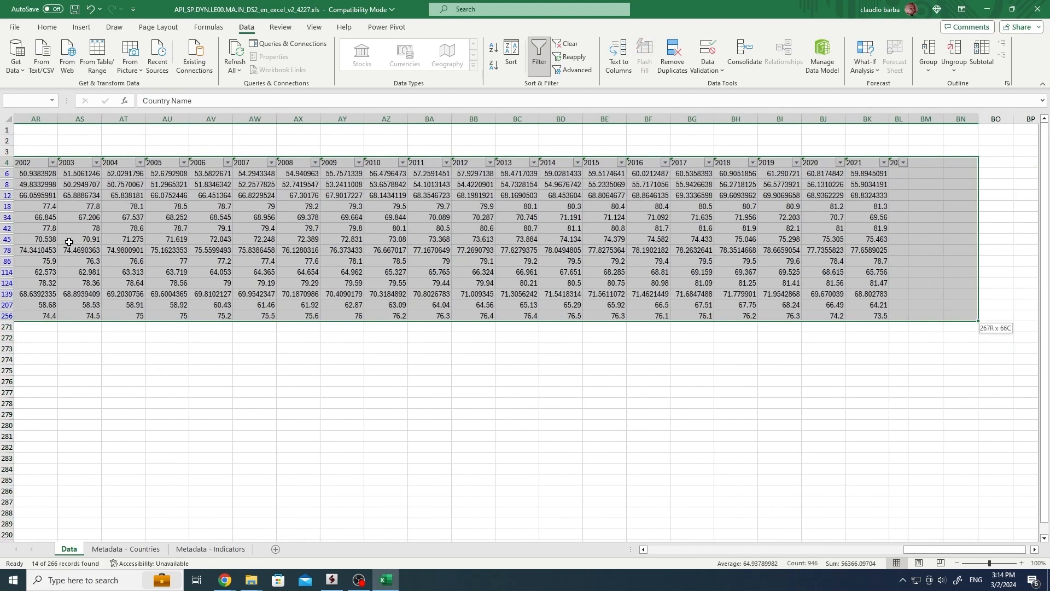
{"action": "key", "text": "ctrl+c"}
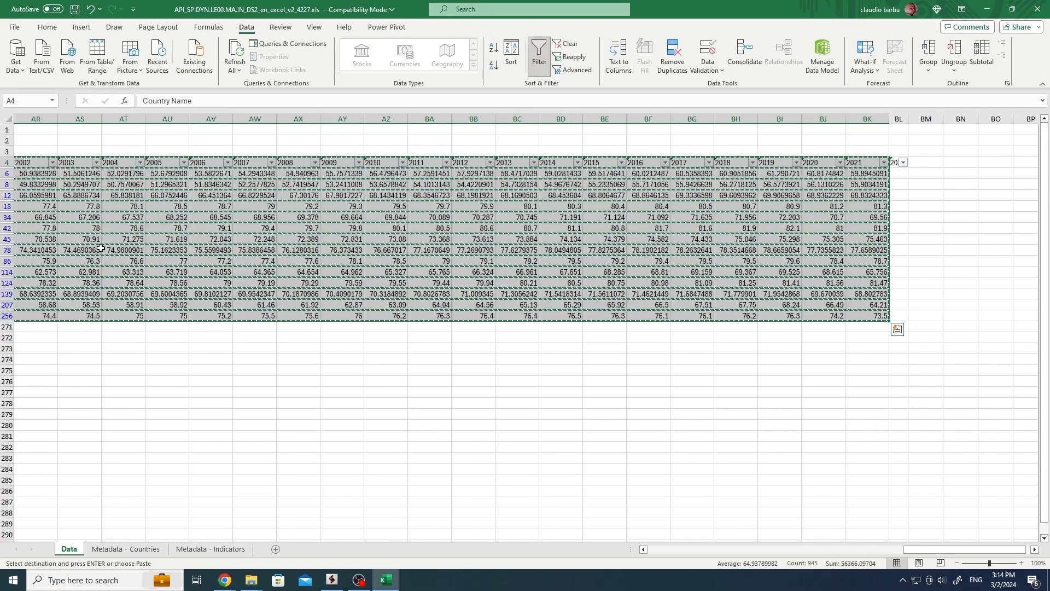
{"action": "left_click", "coordinate": [660, 552]}
{"action": "left_click", "coordinate": [660, 552]}
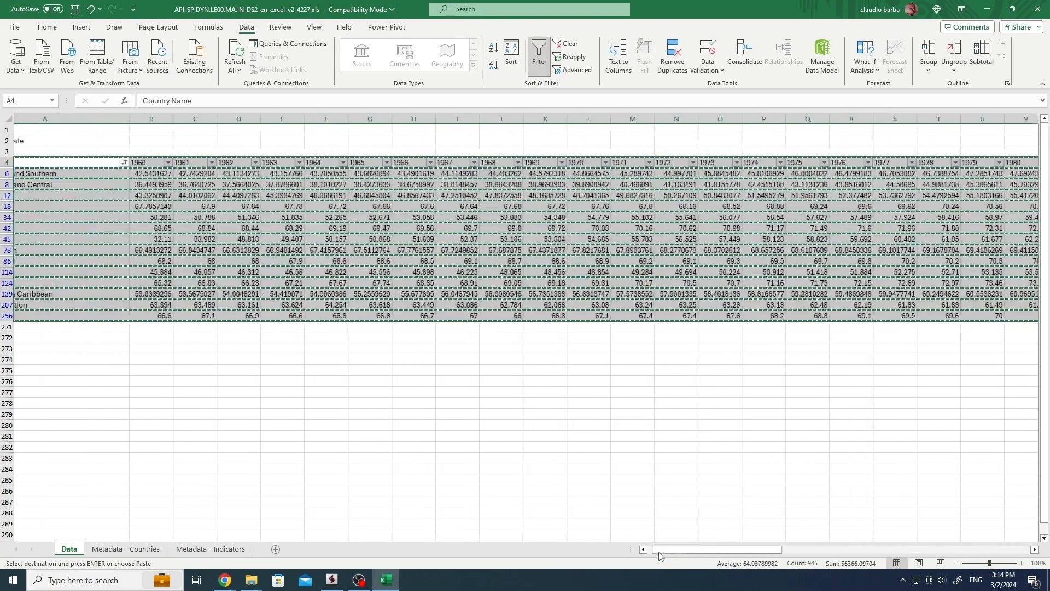
Add a new sheet and paste the copied table transposed, starting at cell A1.
{"action": "left_click", "coordinate": [276, 548]}
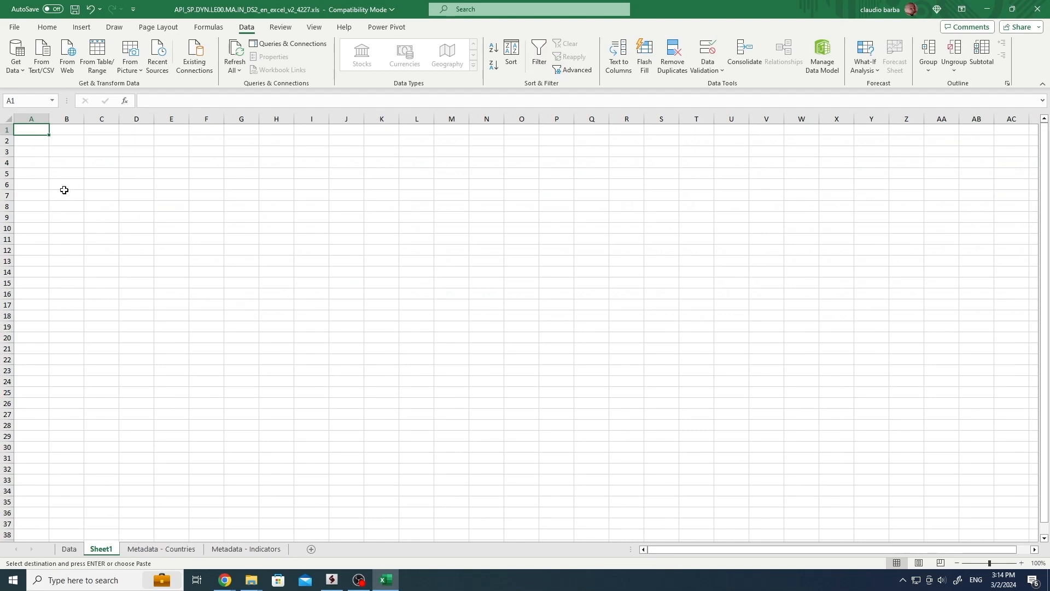
{"action": "right_click", "coordinate": [35, 134]}
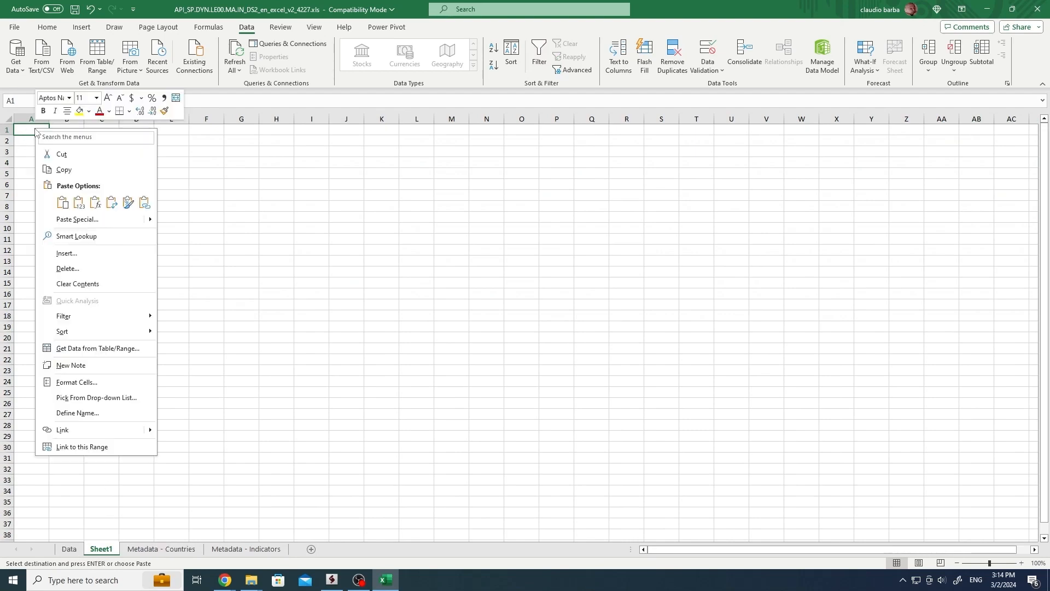
{"action": "left_click", "coordinate": [115, 220]}
{"action": "left_click", "coordinate": [537, 346]}
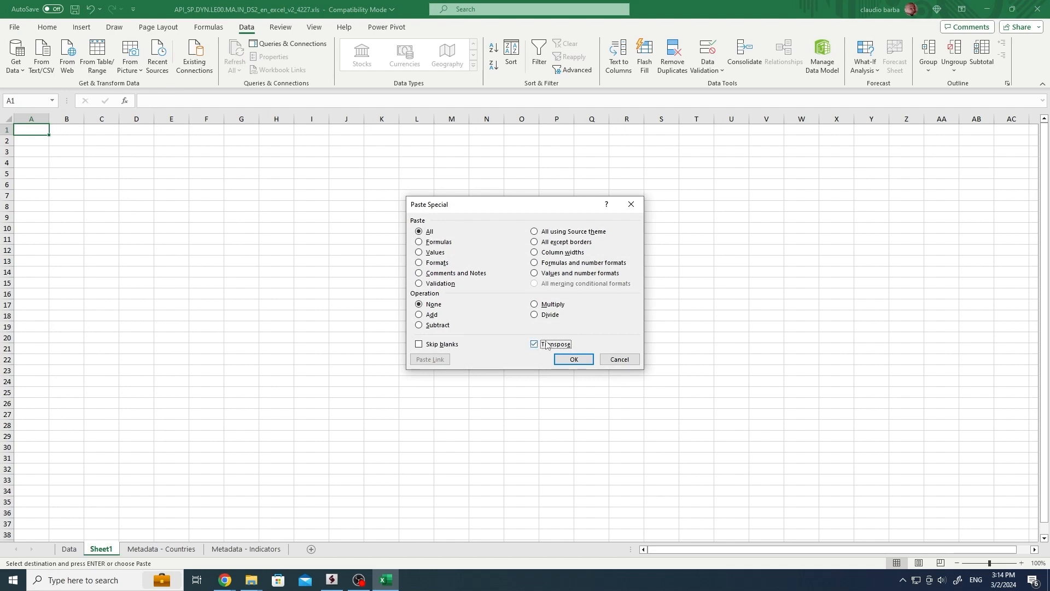
{"action": "left_click", "coordinate": [563, 358]}
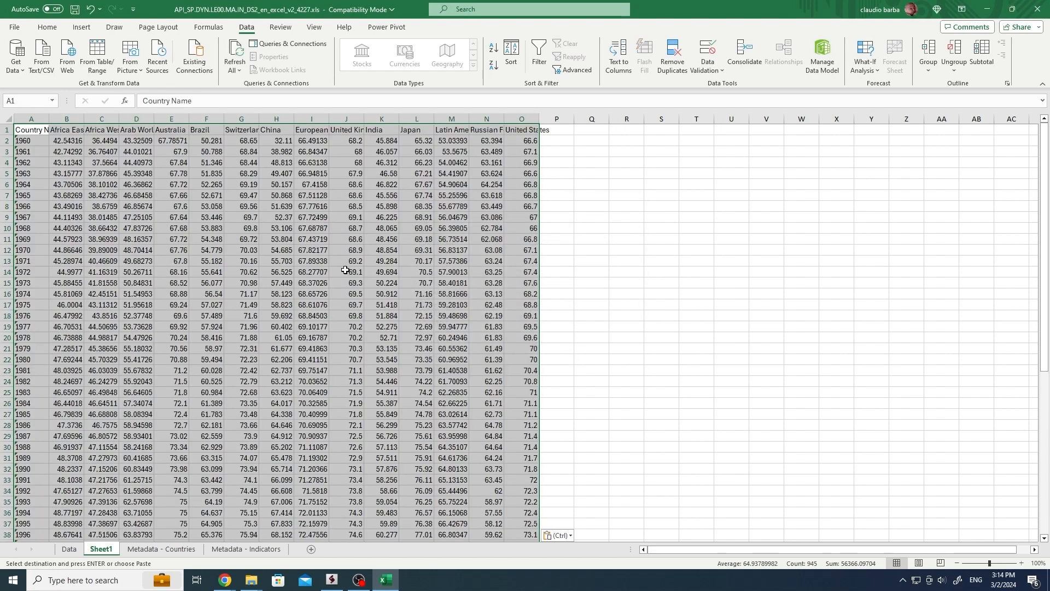
{"action": "left_click", "coordinate": [425, 228]}
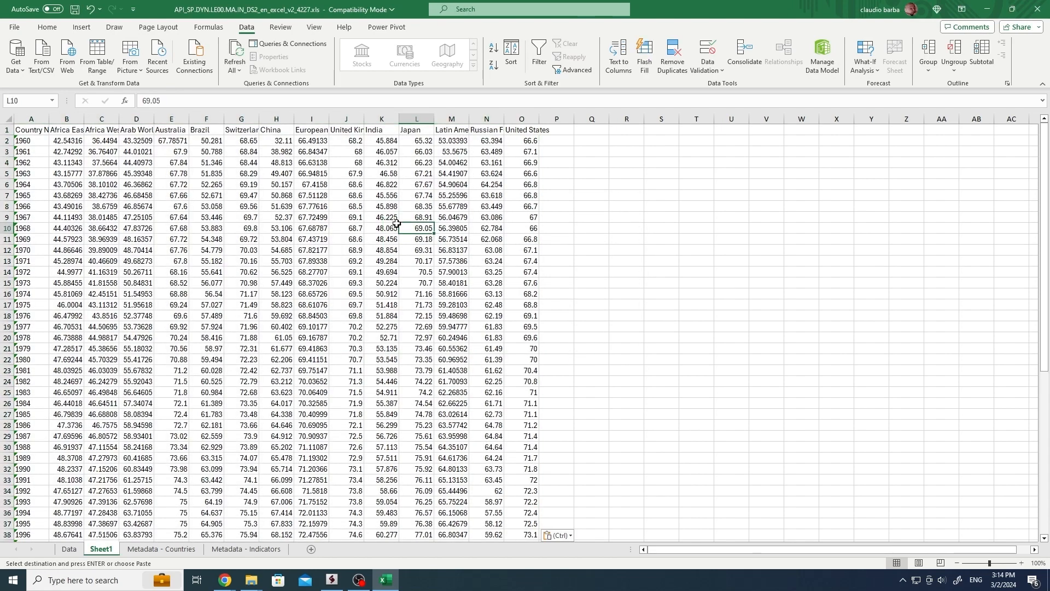
Replace the header in cell A1 with Year.
{"action": "left_click", "coordinate": [32, 130]}
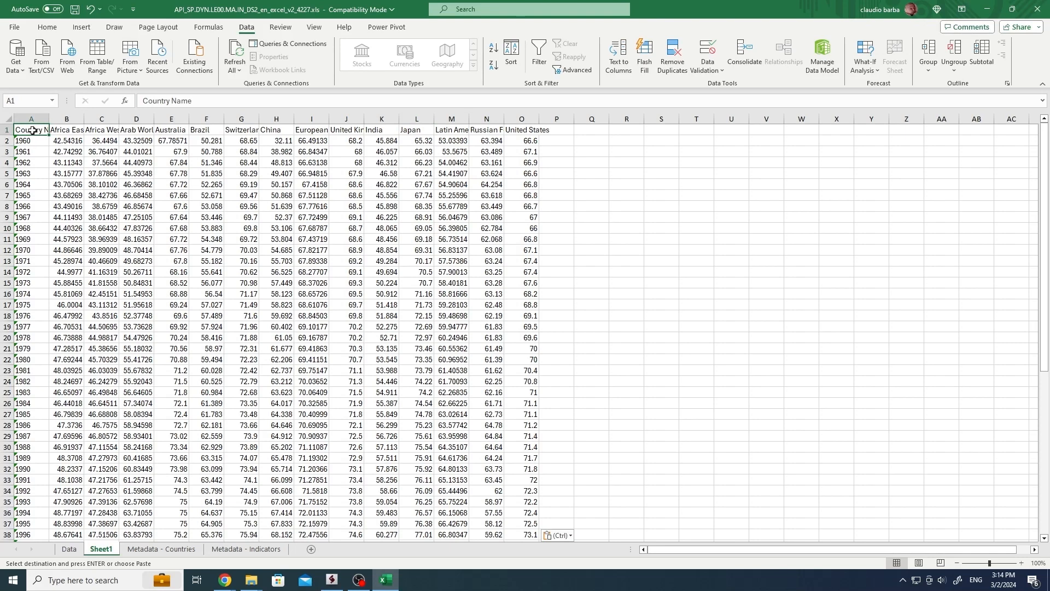
{"action": "key", "text": "ctrl+z"}
{"action": "double_click", "coordinate": [30, 131]}
{"action": "key", "text": "BackSpace"}
{"action": "key", "text": "BackSpace"}
{"action": "key", "text": "BackSpace"}
{"action": "key", "text": "BackSpace"}
{"action": "key", "text": "BackSpace"}
{"action": "key", "text": "BackSpace"}
{"action": "key", "text": "BackSpace"}
{"action": "key", "text": "BackSpace"}
{"action": "key", "text": "BackSpace"}
{"action": "key", "text": "BackSpace"}
{"action": "key", "text": "BackSpace"}
{"action": "key", "text": "BackSpace"}
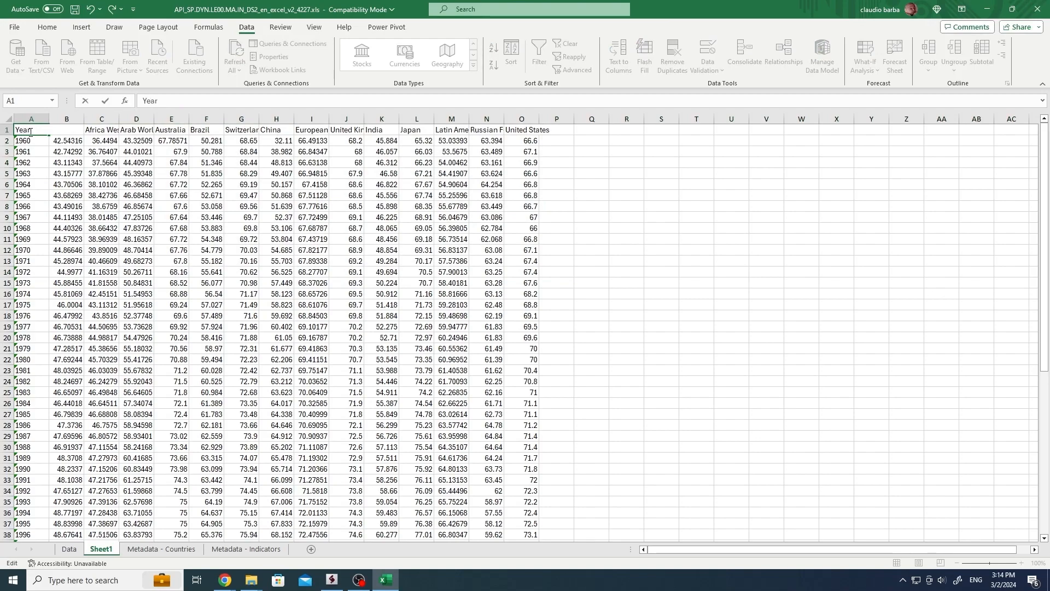
{"action": "key", "text": "Return"}
Save only the active sheet as a CSV (MS-DOS) file in Downloads, keeping the current file name.
{"action": "key", "text": "ctrl+s"}
{"action": "left_click", "coordinate": [379, 98]}
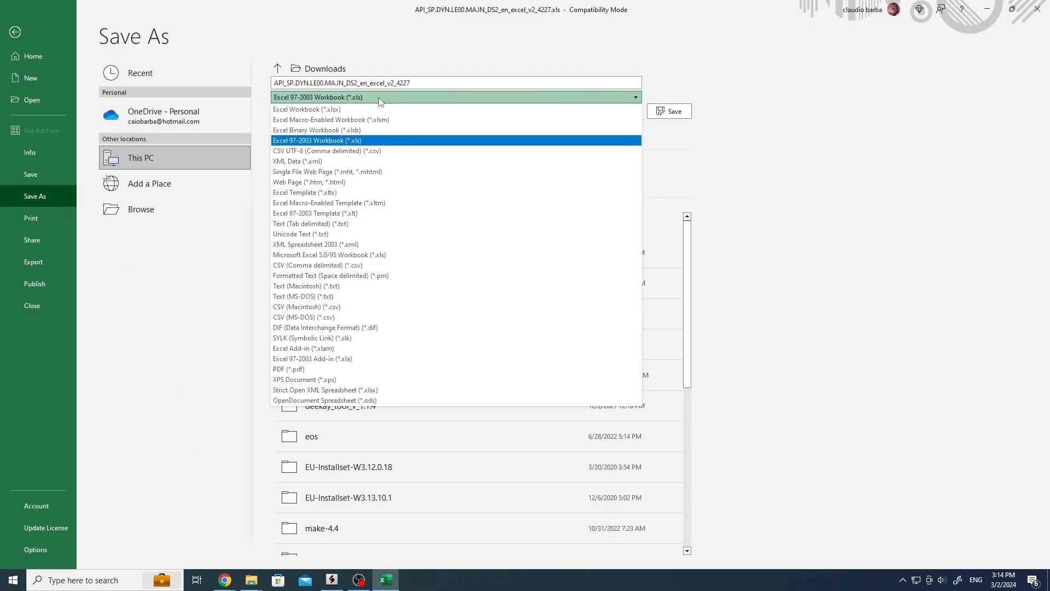
{"action": "left_click", "coordinate": [377, 317]}
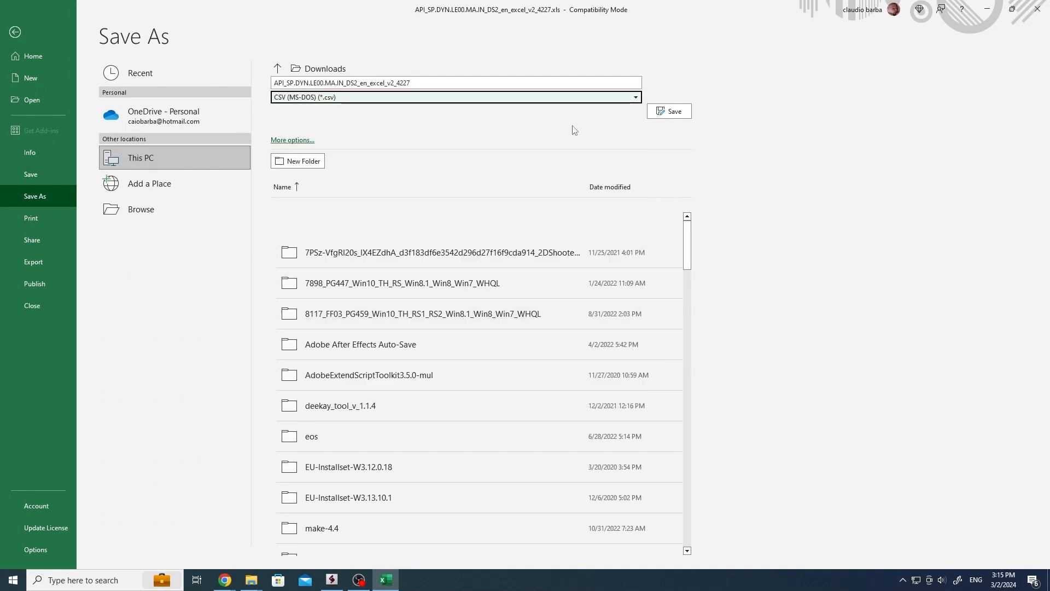
{"action": "left_click", "coordinate": [670, 112]}
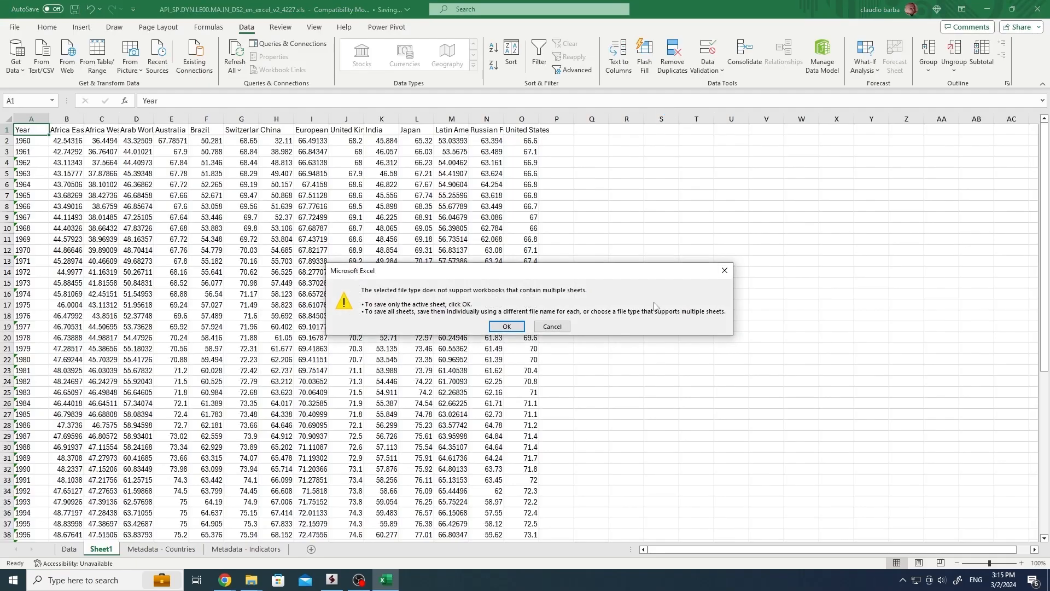
{"action": "left_click", "coordinate": [514, 326]}
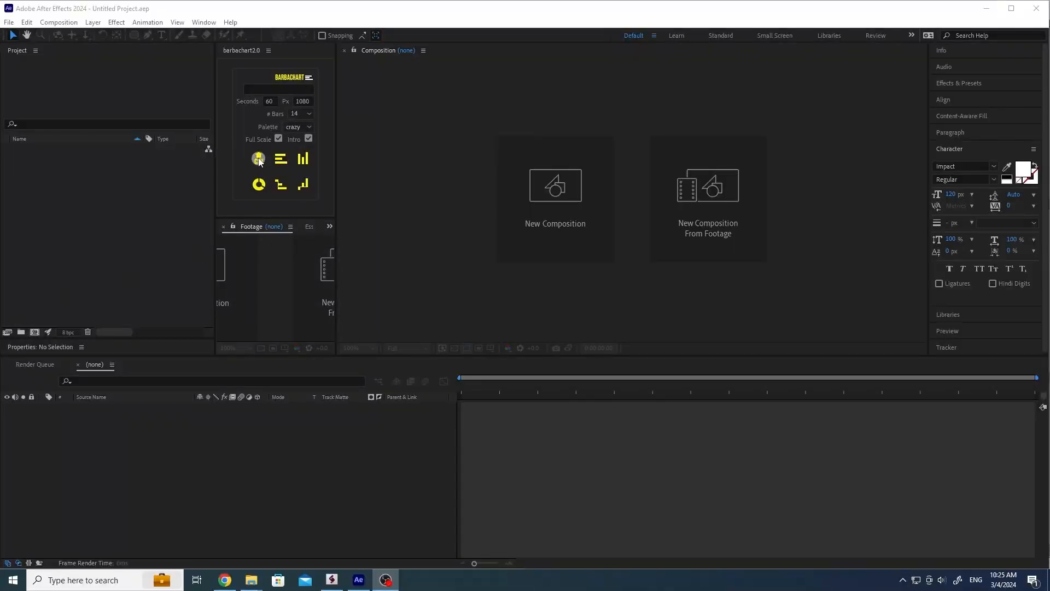
Switch to After Effects and import API_SP.DYN.LE00.MA.IN_DS2_en_excel_v2_4227.csv with Barbachart from the 20240302_barchart life expect folder.
{"action": "left_click", "coordinate": [258, 160]}
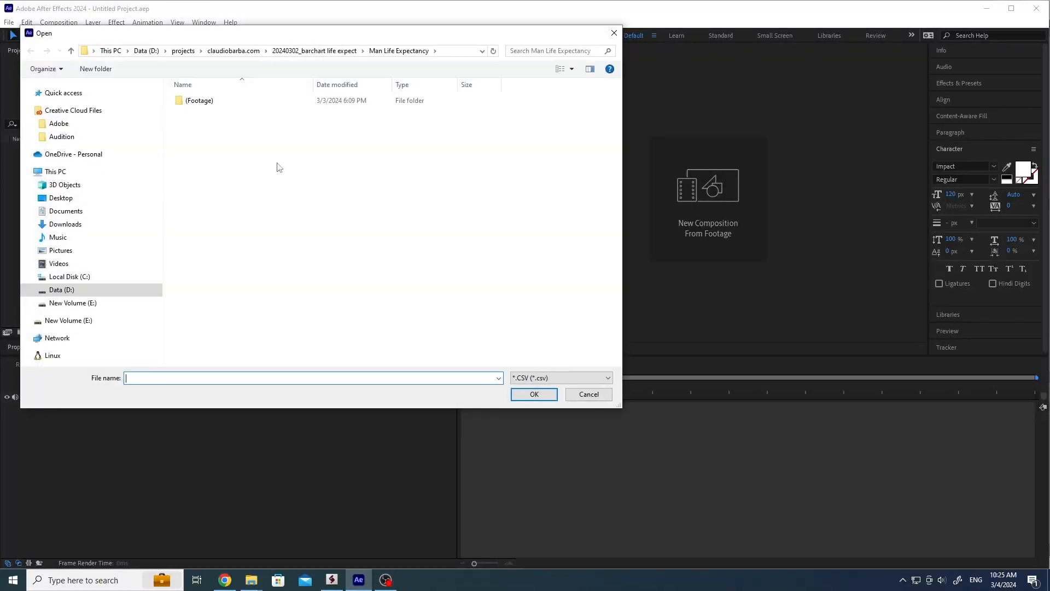
{"action": "left_click", "coordinate": [338, 51]}
{"action": "left_click", "coordinate": [227, 144]}
{"action": "double_click", "coordinate": [226, 145]}
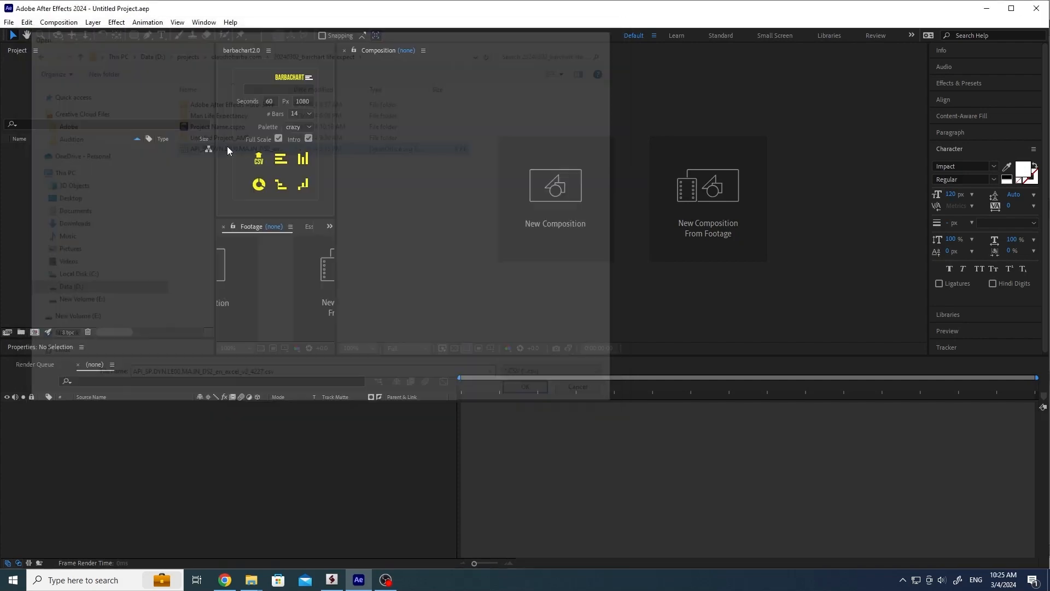
Set the Barbachart title to MEN LIFE EXPECTANCY 1960-2021.
{"action": "double_click", "coordinate": [267, 89]}
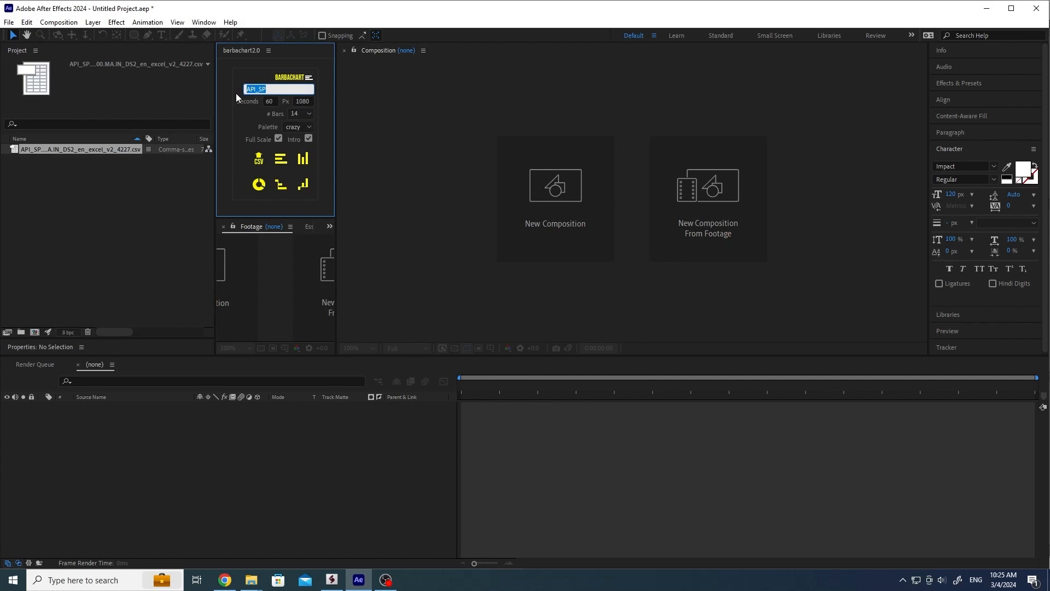
{"action": "type", "text": "MEN "}
{"action": "type", "text": "LIFE EXPECTANCY 1960"}
{"action": "type", "text": "-"}
{"action": "type", "text": "2021"}
Choose the crazy palette and generate the vertical bar chart with 14 bars.
{"action": "left_click", "coordinate": [297, 127]}
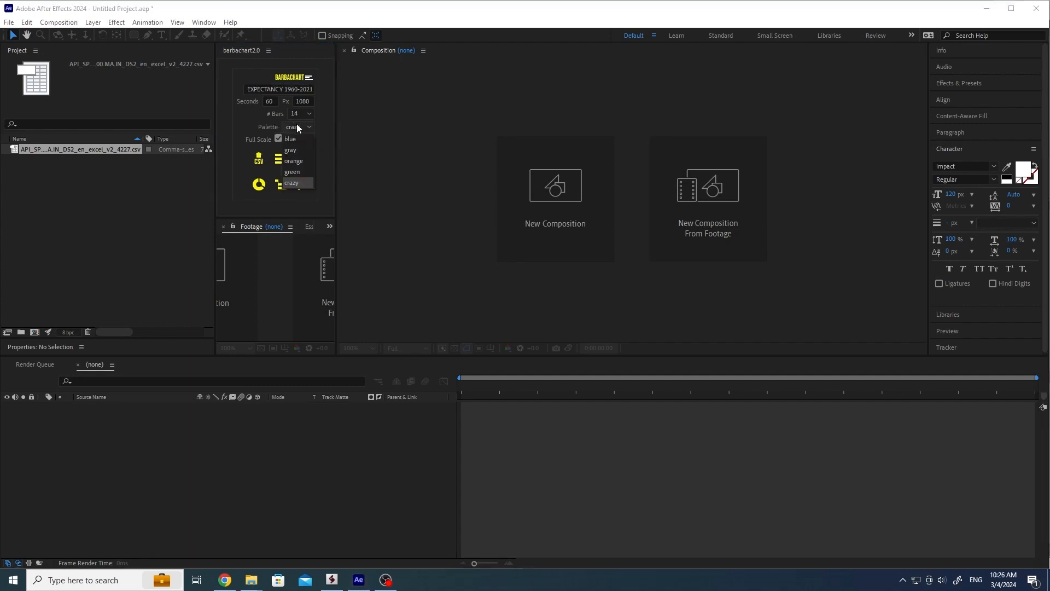
{"action": "left_click", "coordinate": [303, 183]}
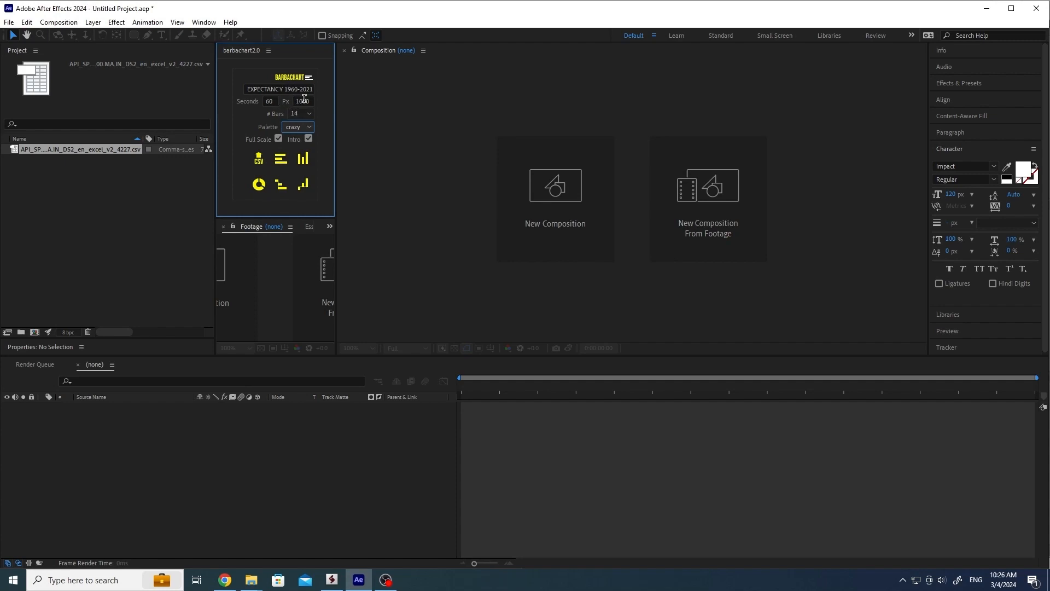
{"action": "left_click", "coordinate": [302, 158]}
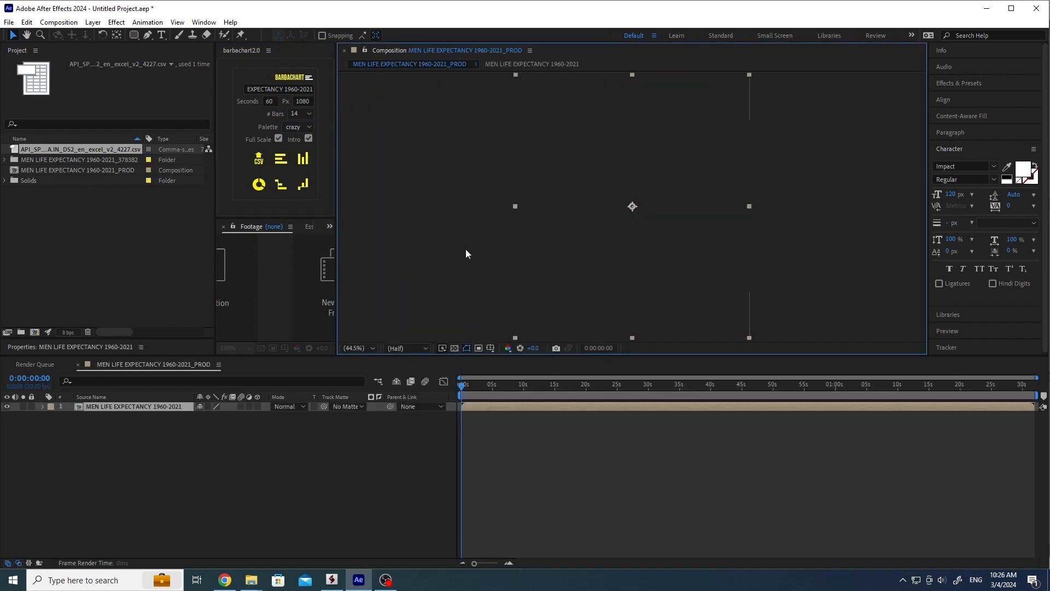
Enlarge the composition view and check the animated bar chart at several times up to about 48 seconds.
{"action": "left_click_drag", "start_coordinate": [521, 358], "coordinate": [526, 397]}
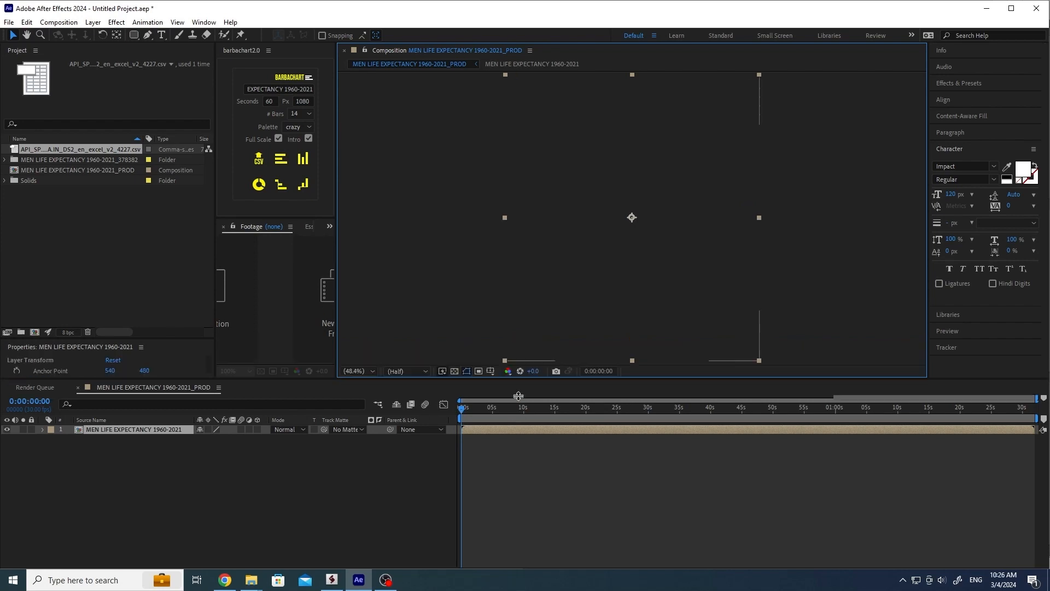
{"action": "left_click", "coordinate": [533, 427]}
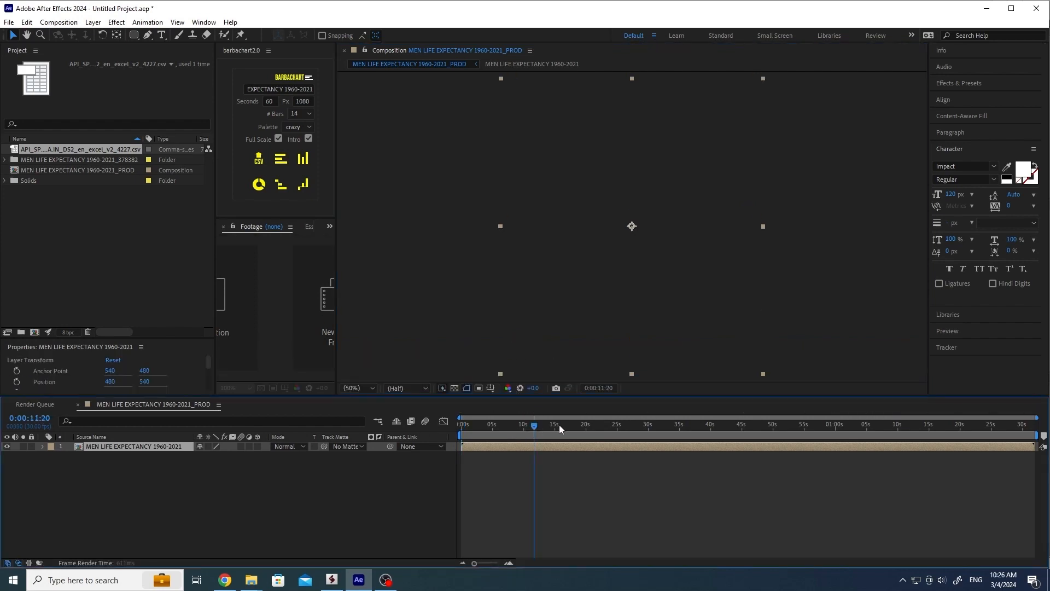
{"action": "left_click", "coordinate": [623, 424]}
{"action": "left_click", "coordinate": [682, 425]}
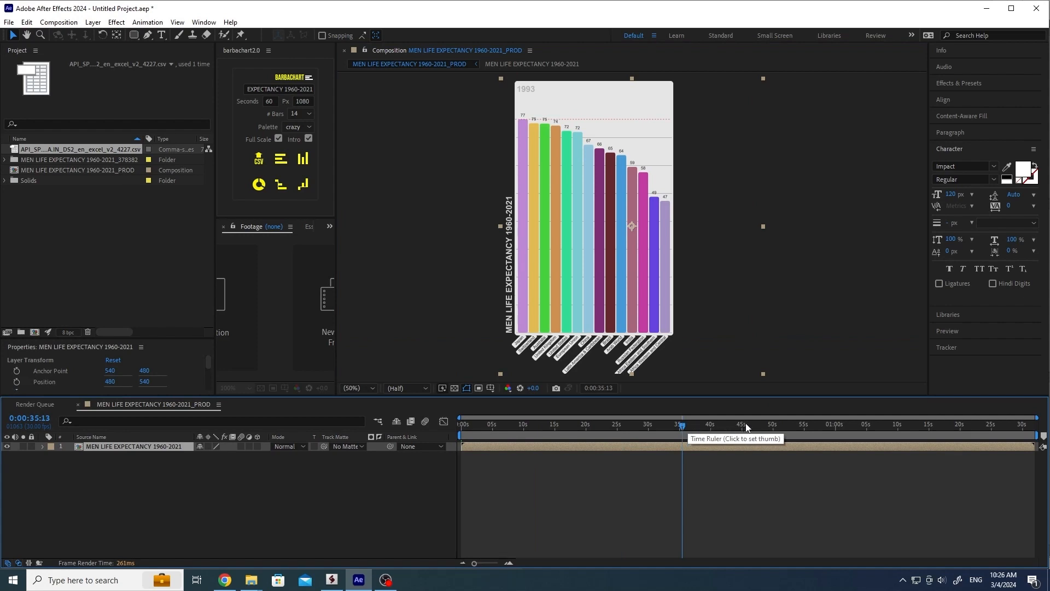
{"action": "left_click", "coordinate": [762, 425]}
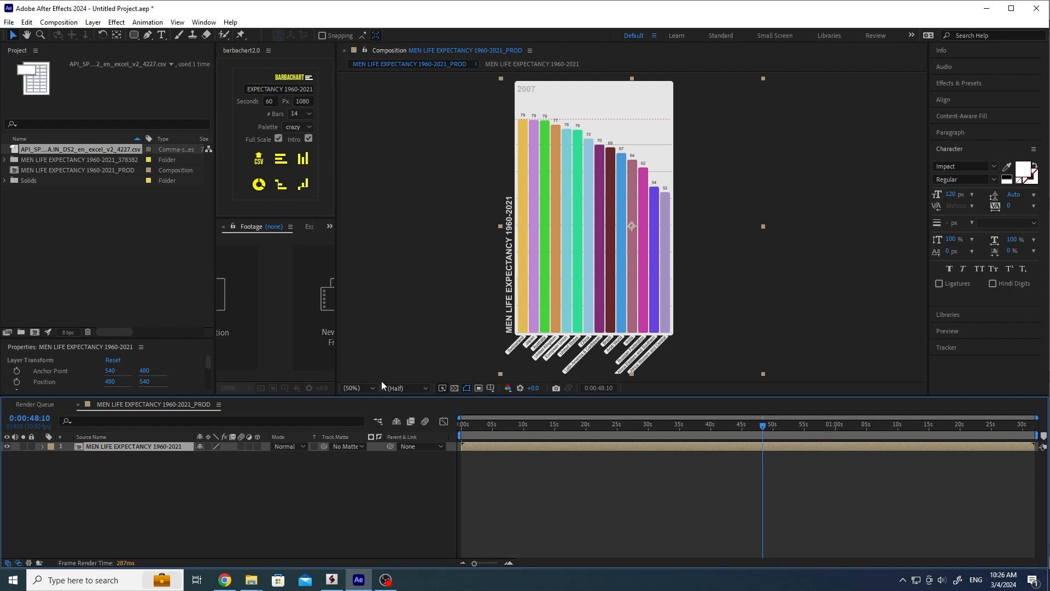
Set Pad.Left to 300 in the chart layer's Essential Properties.
{"action": "left_click", "coordinate": [40, 446]}
{"action": "left_click", "coordinate": [49, 464]}
{"action": "scroll", "coordinate": [84, 481], "scroll_direction": "down", "scroll_amount": 5}
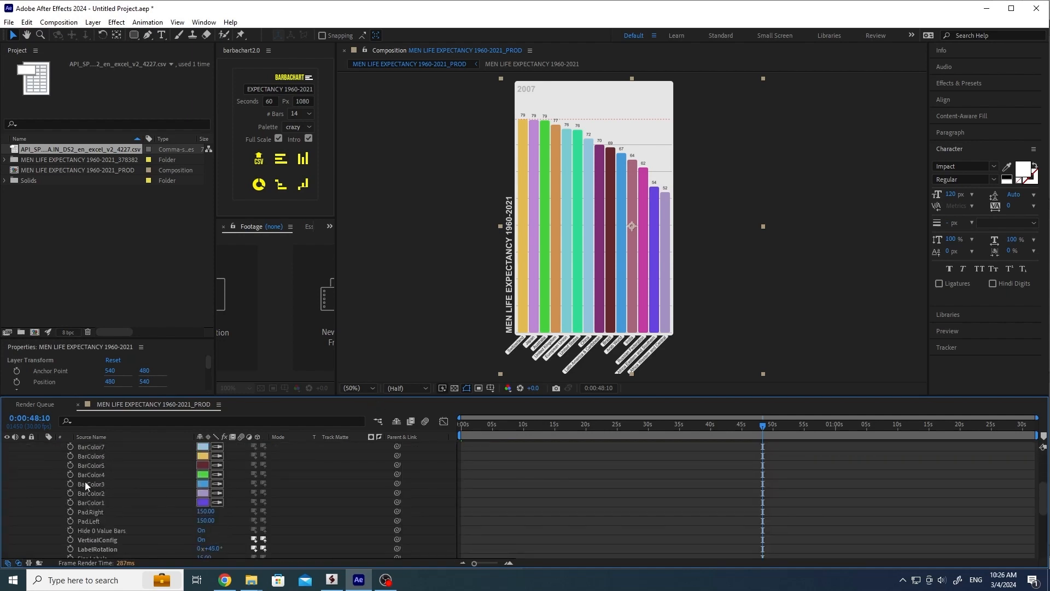
{"action": "scroll", "coordinate": [84, 482], "scroll_direction": "down", "scroll_amount": 3}
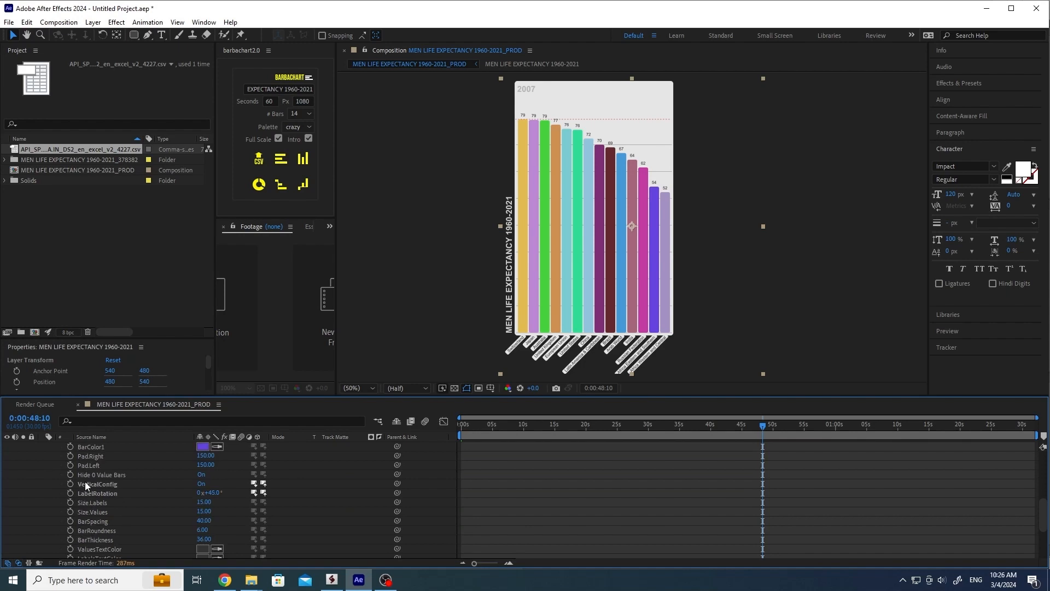
{"action": "left_click", "coordinate": [206, 465]}
{"action": "type", "text": "300"}
{"action": "key", "text": "Return"}
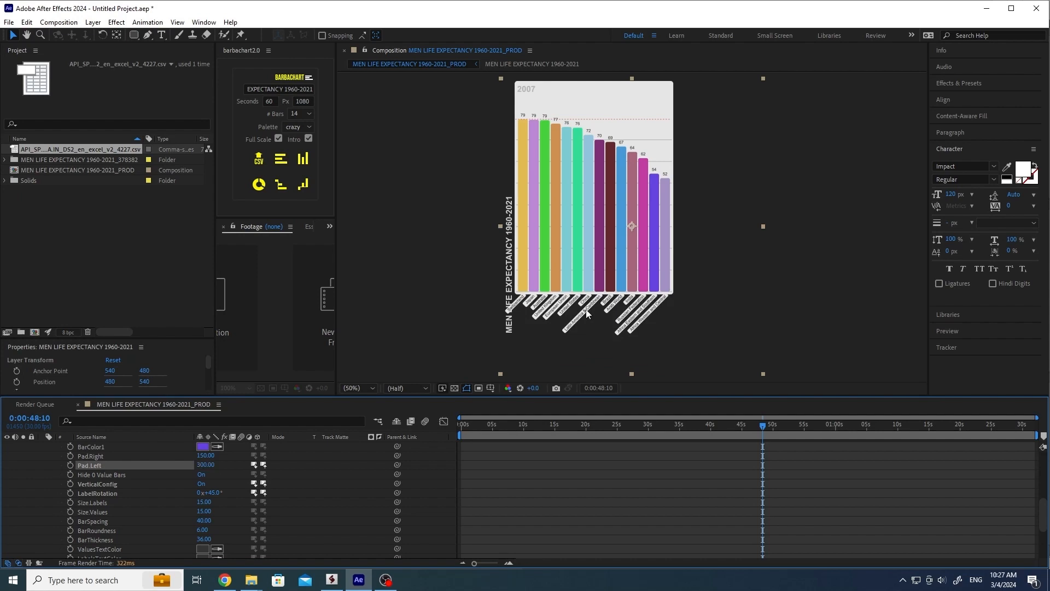
Set the chart's LabelRotation to 20°.
{"action": "left_click", "coordinate": [214, 493]}
{"action": "type", "text": "20"}
{"action": "key", "text": "Return"}
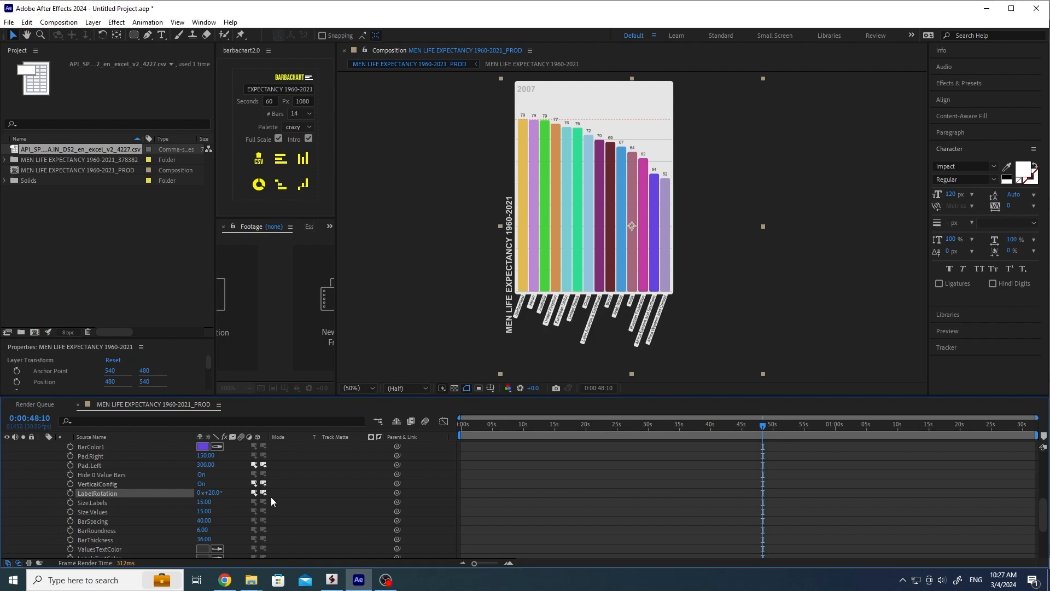
Set both Size.Labels and Size.Values of the chart to 25.
{"action": "left_click", "coordinate": [204, 501]}
{"action": "type", "text": "25"}
{"action": "key", "text": "Tab"}
{"action": "type", "text": "25"}
{"action": "key", "text": "Return"}
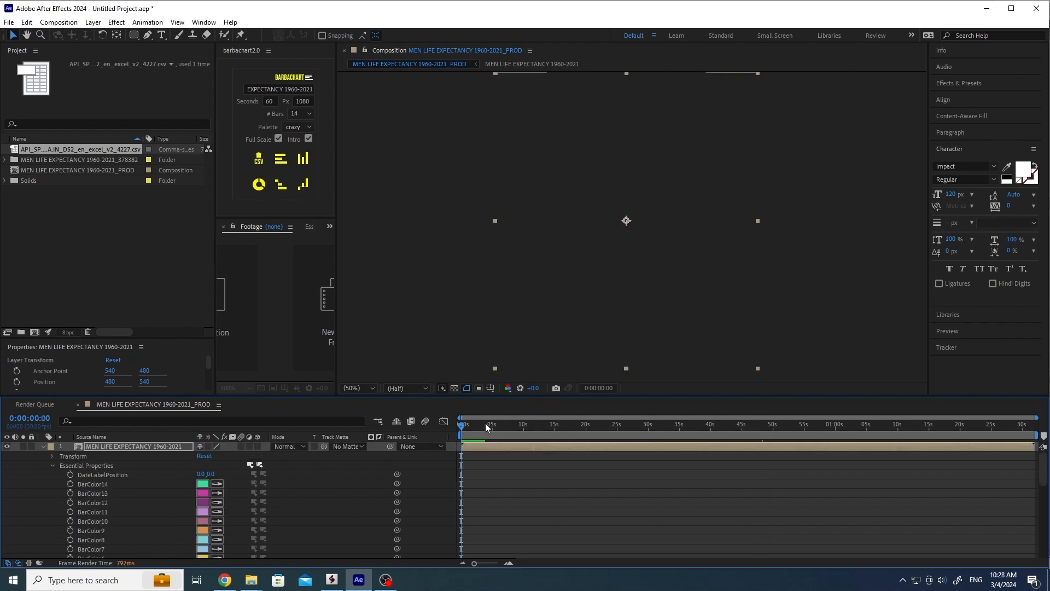
Open the nested MEN LIFE EXPECTANCY 1960-2021 composition and move to about 8 seconds in the timeline.
{"action": "left_click", "coordinate": [484, 422]}
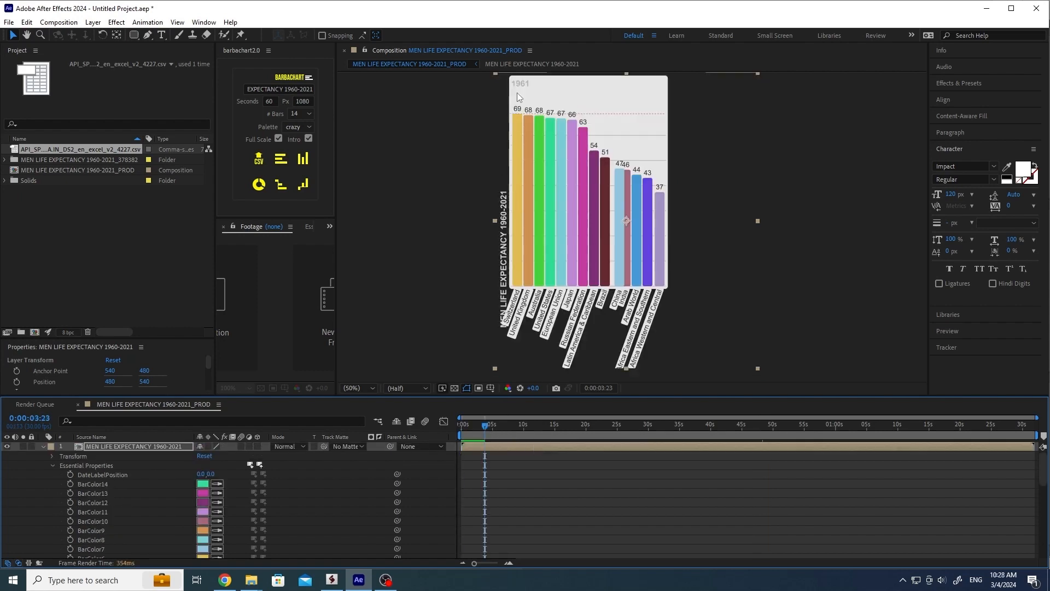
{"action": "double_click", "coordinate": [144, 447]}
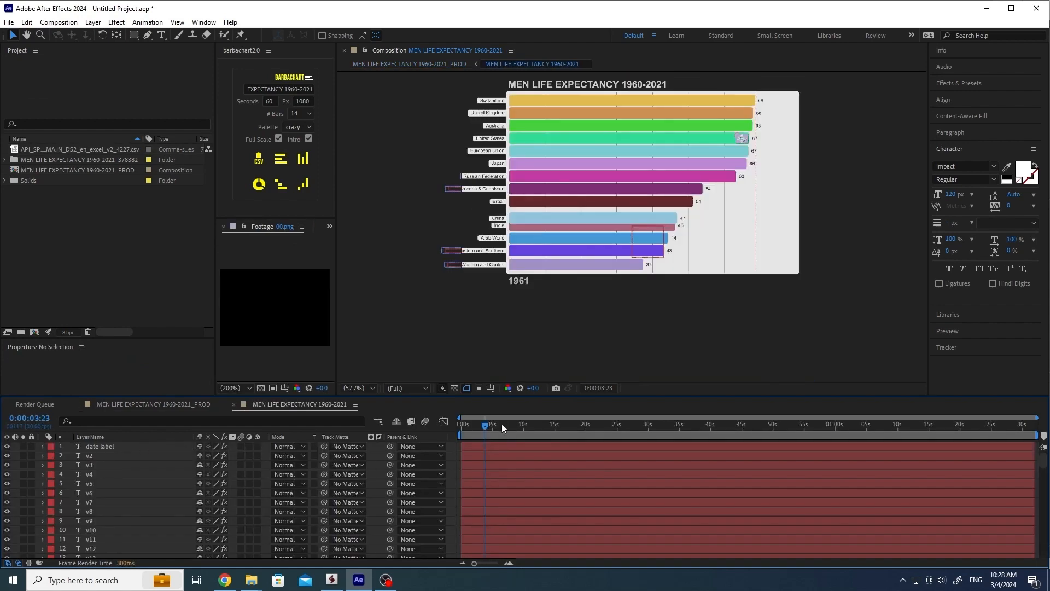
{"action": "left_click_drag", "start_coordinate": [487, 426], "coordinate": [511, 426]}
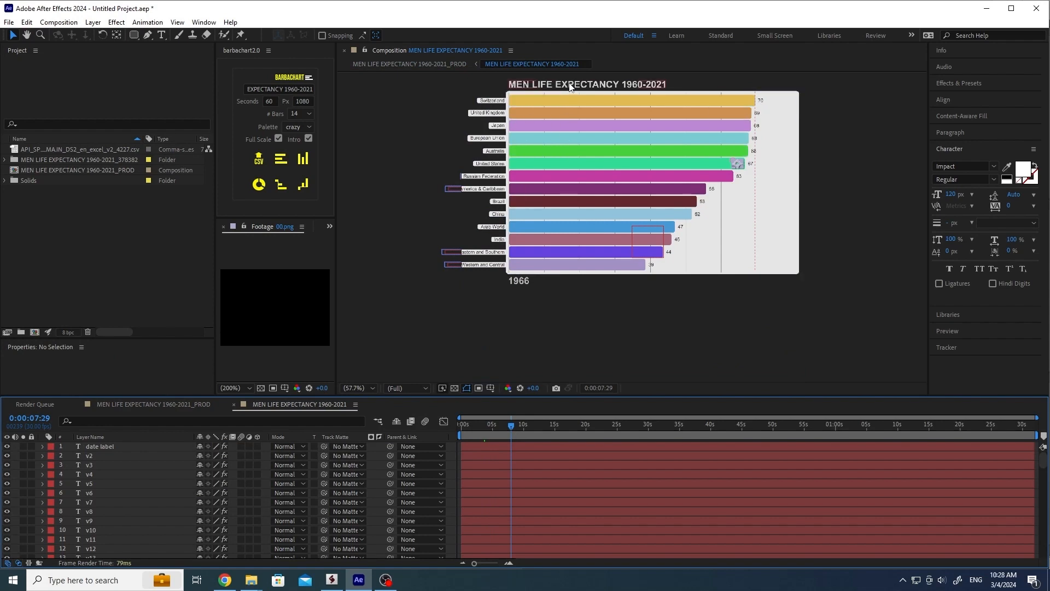
Enlarge the chart title text, trying a font size of 60 px and settling on 50 px, and check it in the _PROD composition.
{"action": "left_click", "coordinate": [570, 86]}
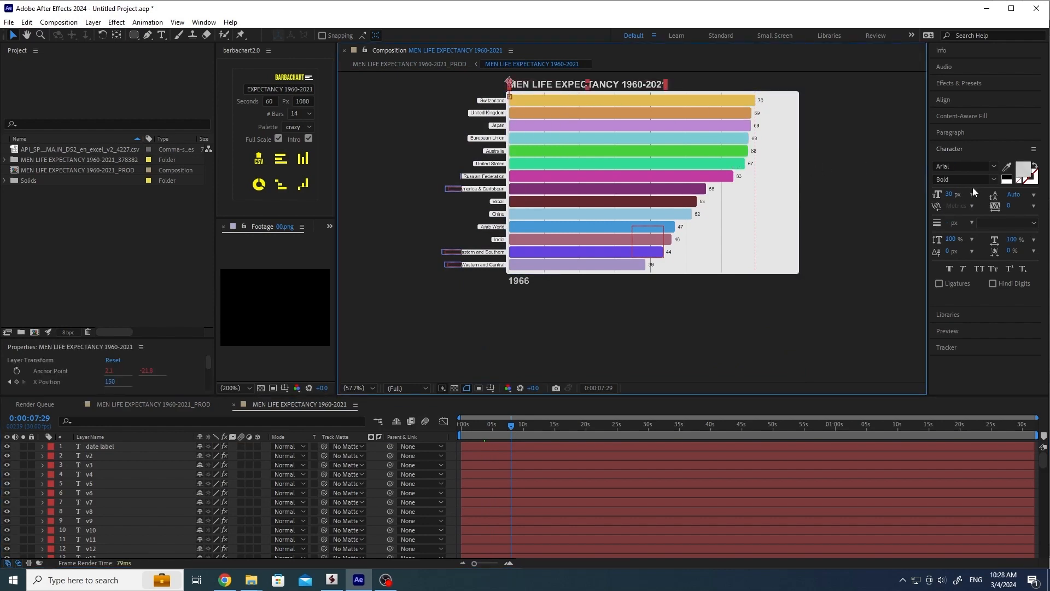
{"action": "left_click", "coordinate": [949, 194]}
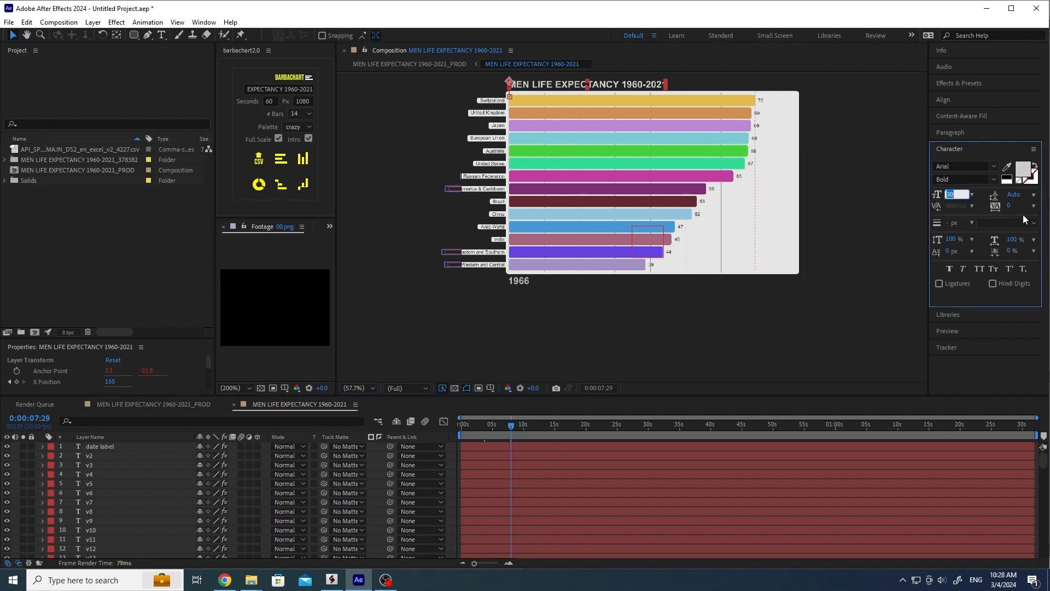
{"action": "type", "text": "60"}
{"action": "key", "text": "Return"}
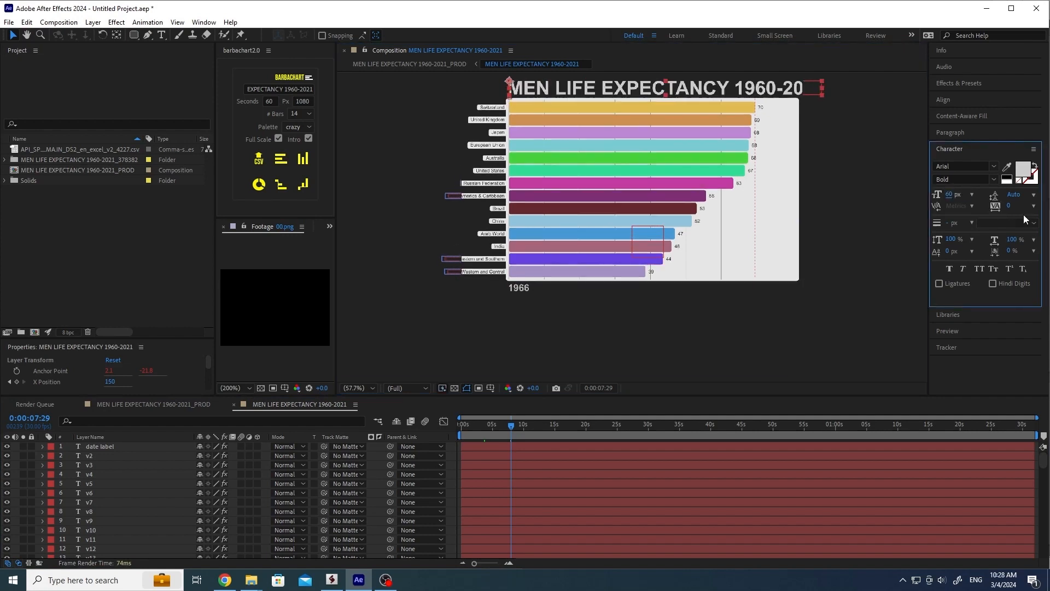
{"action": "left_click", "coordinate": [950, 194]}
{"action": "type", "text": "50"}
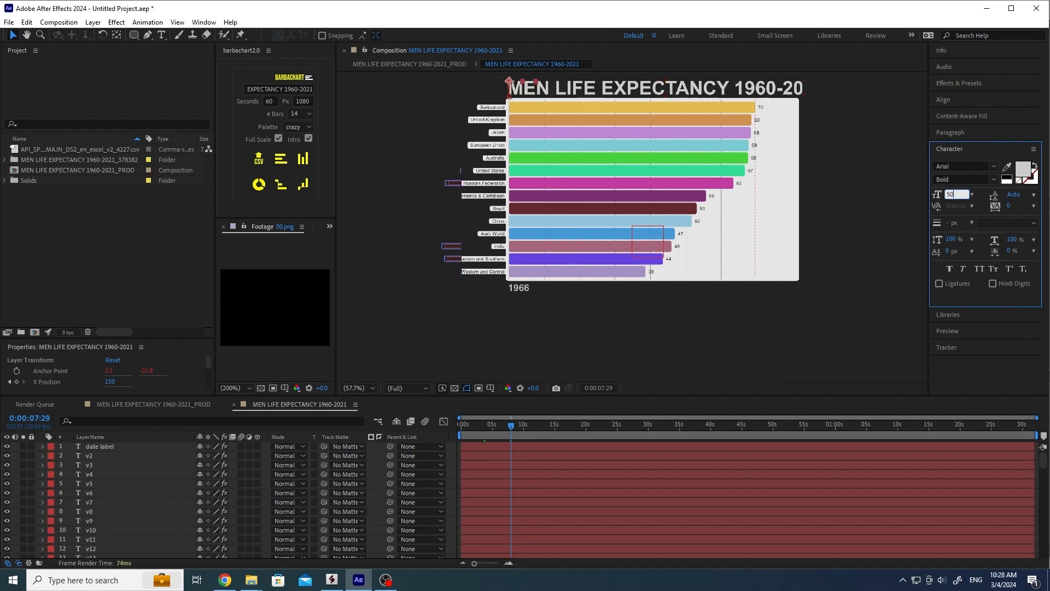
{"action": "key", "text": "Return"}
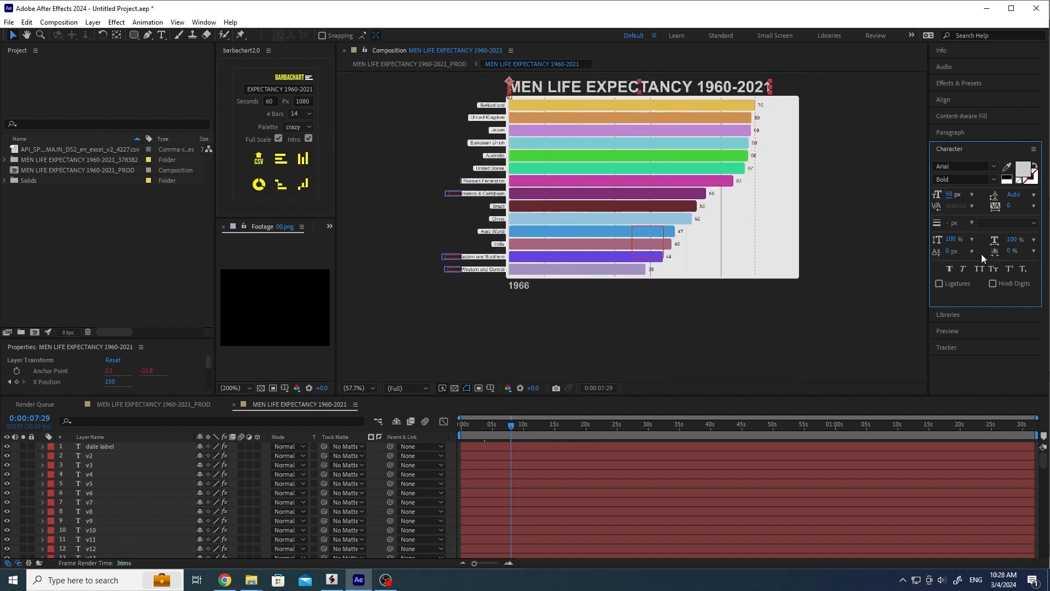
{"action": "left_click", "coordinate": [179, 405]}
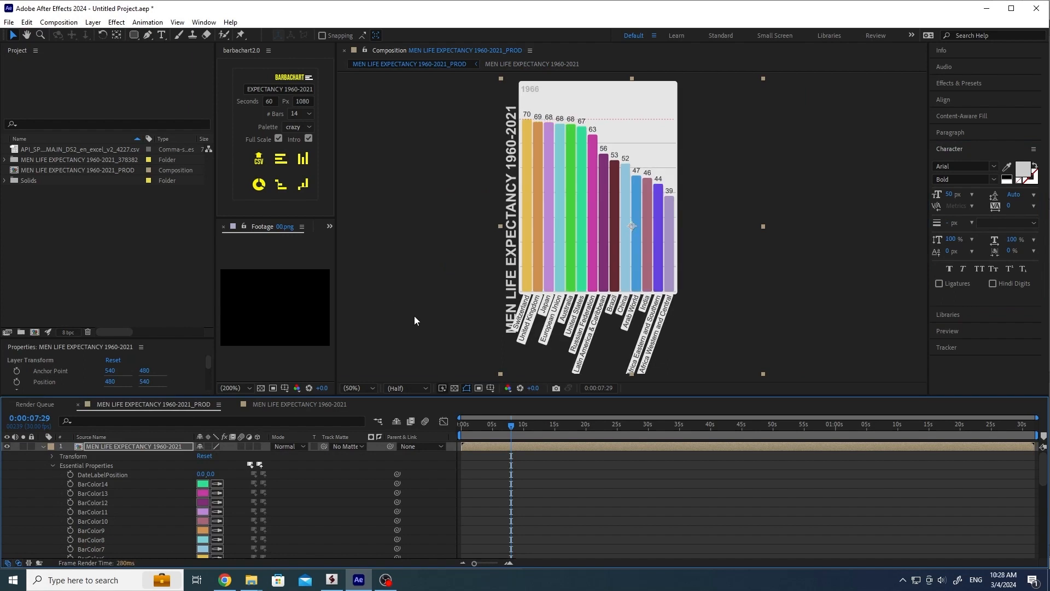
Nudge the chart title to an X Position of 230 in the nested composition and check it in the _PROD composition.
{"action": "left_click", "coordinate": [324, 404]}
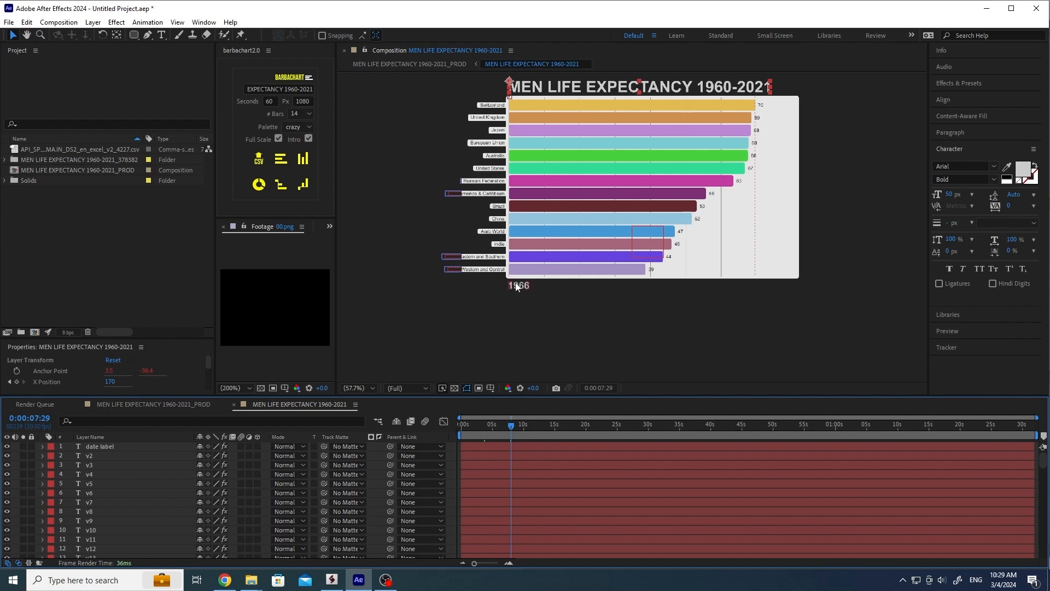
{"action": "key", "text": "shift+Right"}
{"action": "key", "text": "shift+Right"}
{"action": "key", "text": "shift+Right"}
{"action": "key", "text": "shift+Right"}
{"action": "key", "text": "shift+Right"}
{"action": "key", "text": "shift+Right"}
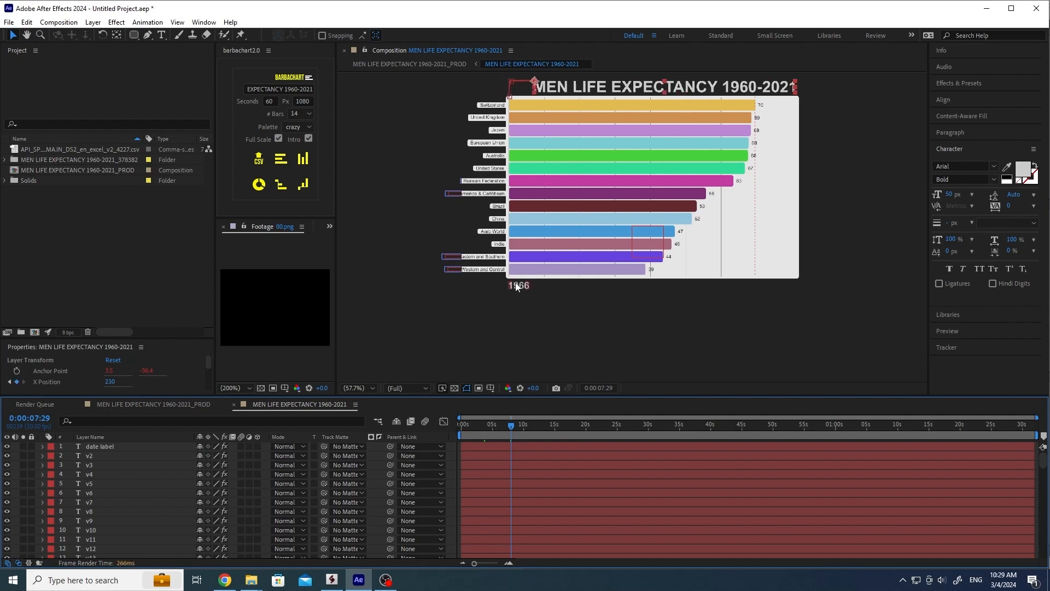
{"action": "left_click", "coordinate": [158, 404]}
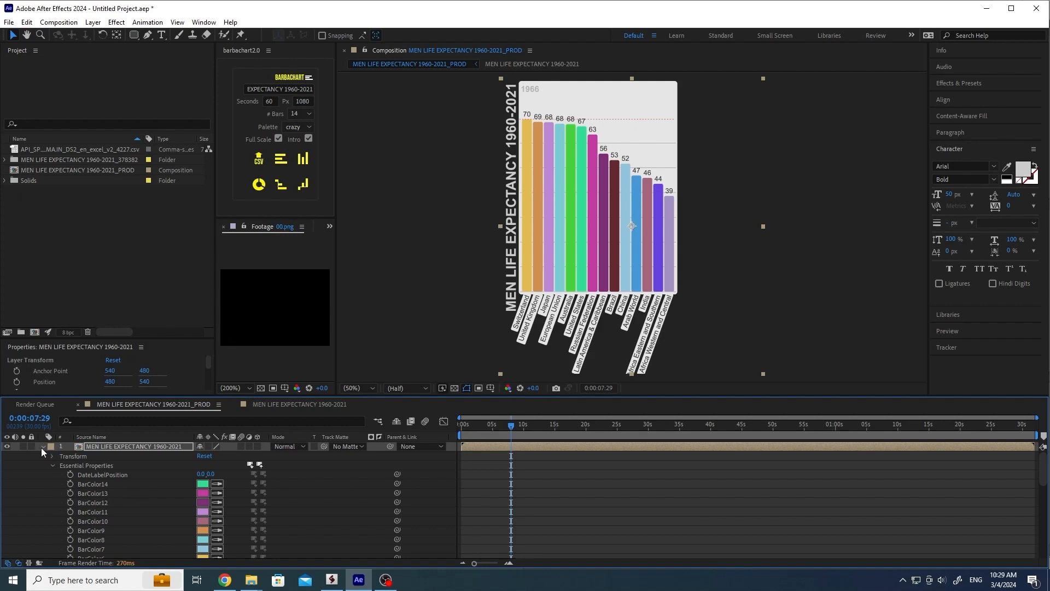
{"action": "left_click", "coordinate": [119, 447]}
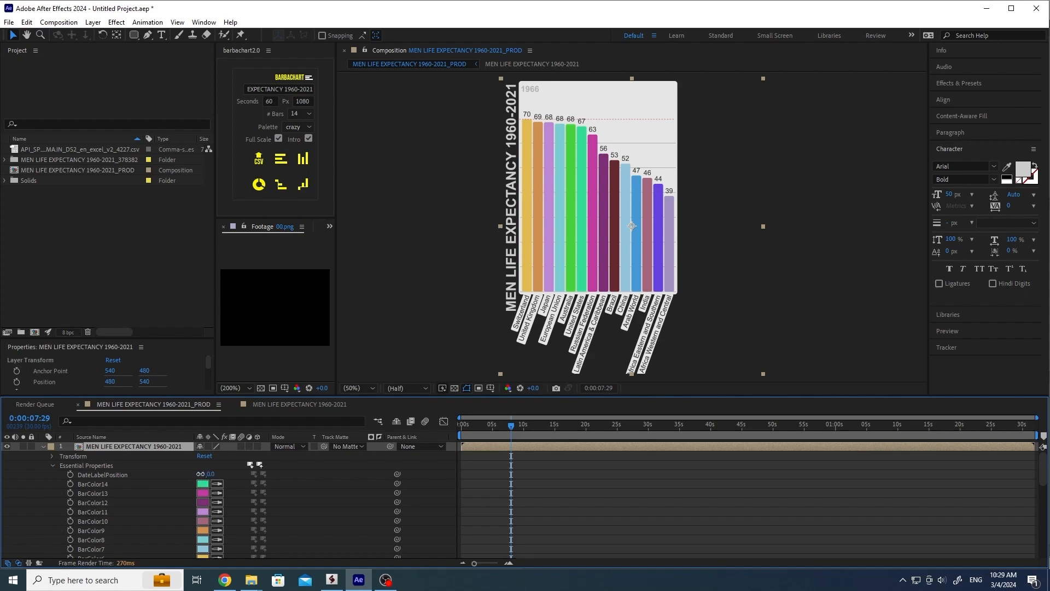
{"action": "left_click_drag", "start_coordinate": [201, 474], "coordinate": [266, 513]}
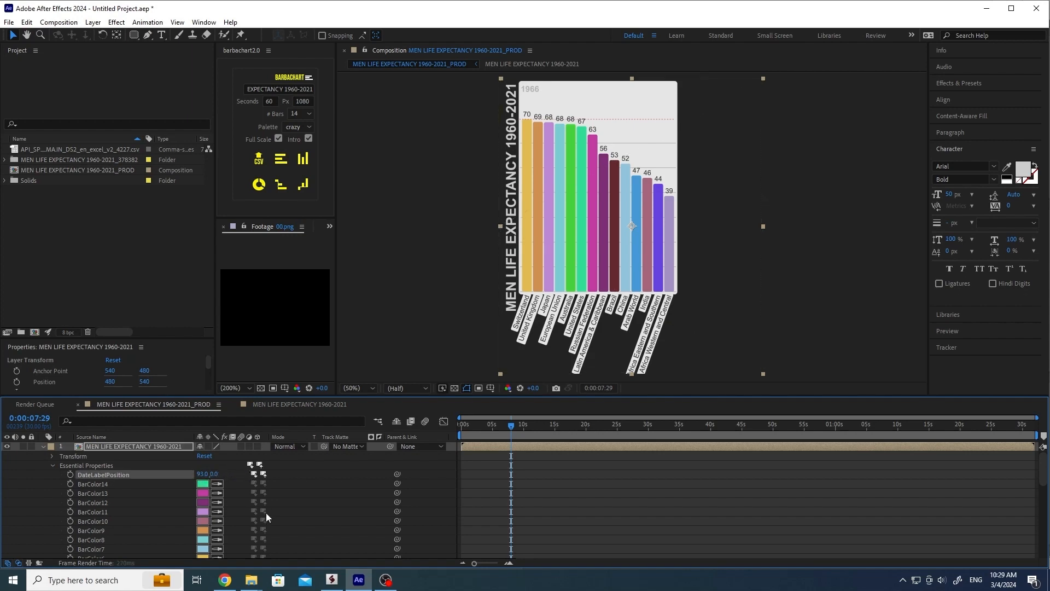
{"action": "key", "text": "ctrl+z"}
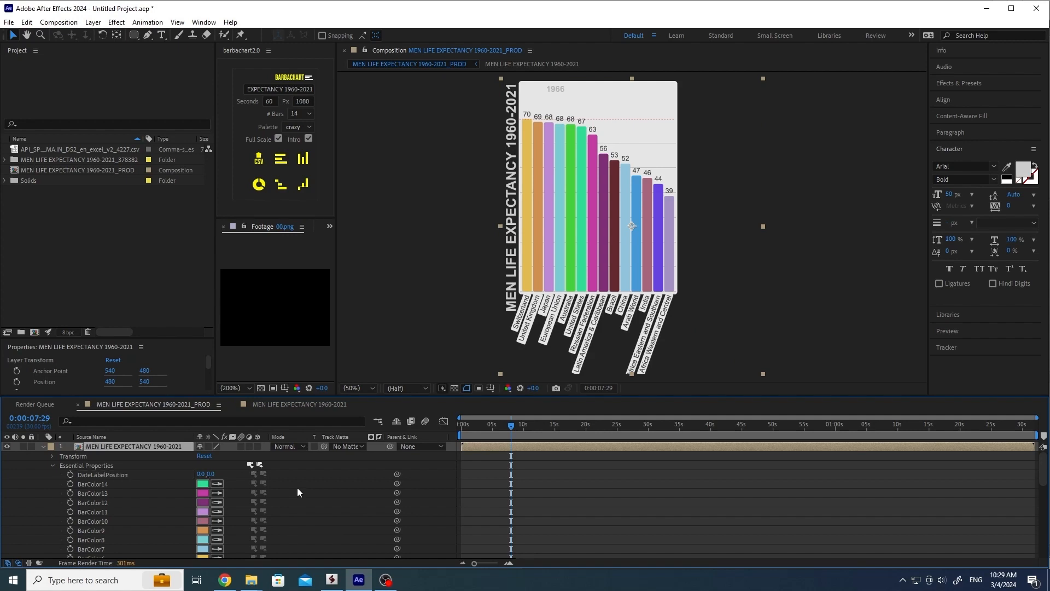
Set the date label's font size to 80 px in the nested composition, and return to the _PROD composition.
{"action": "double_click", "coordinate": [115, 446]}
{"action": "left_click", "coordinate": [112, 447]}
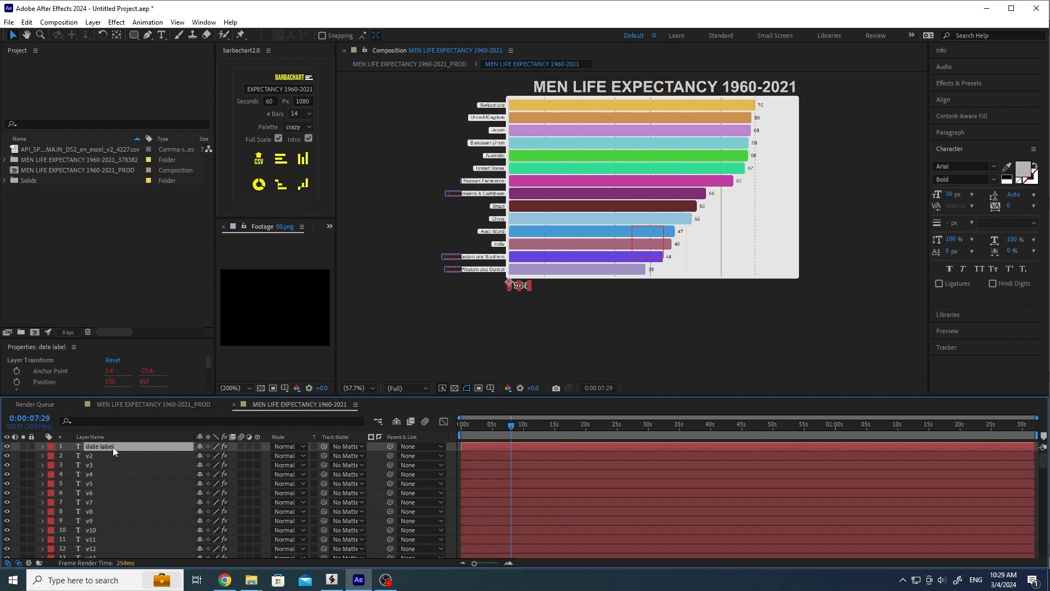
{"action": "left_click", "coordinate": [949, 194]}
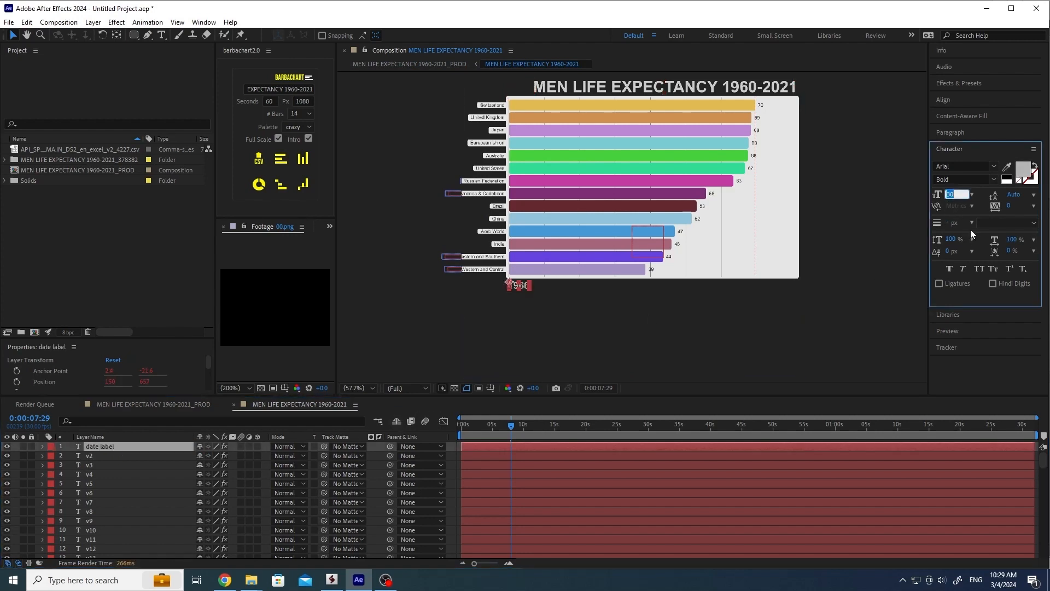
{"action": "type", "text": "80"}
{"action": "key", "text": "Return"}
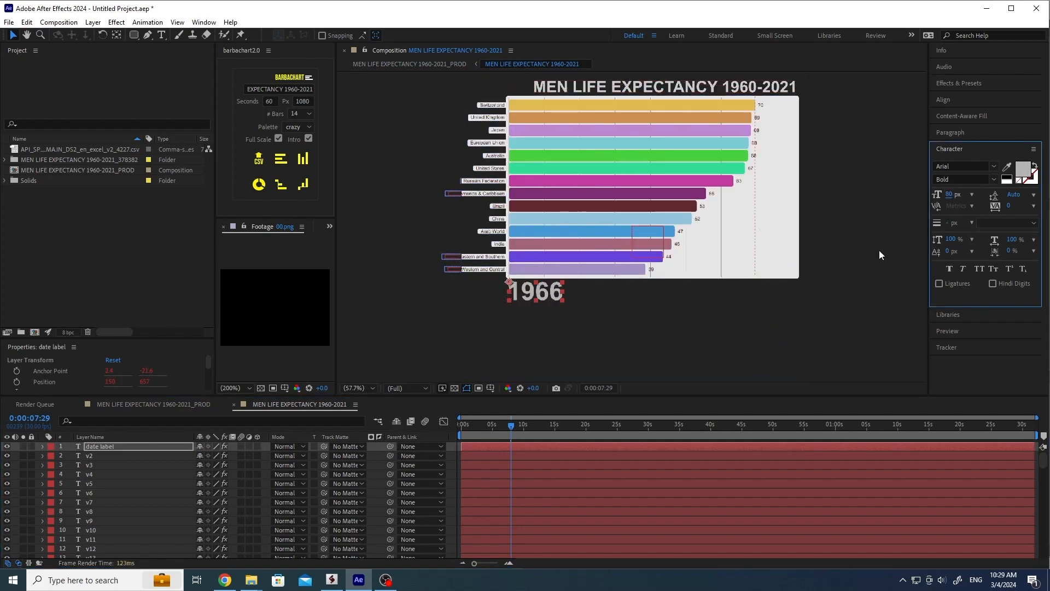
{"action": "left_click", "coordinate": [139, 404]}
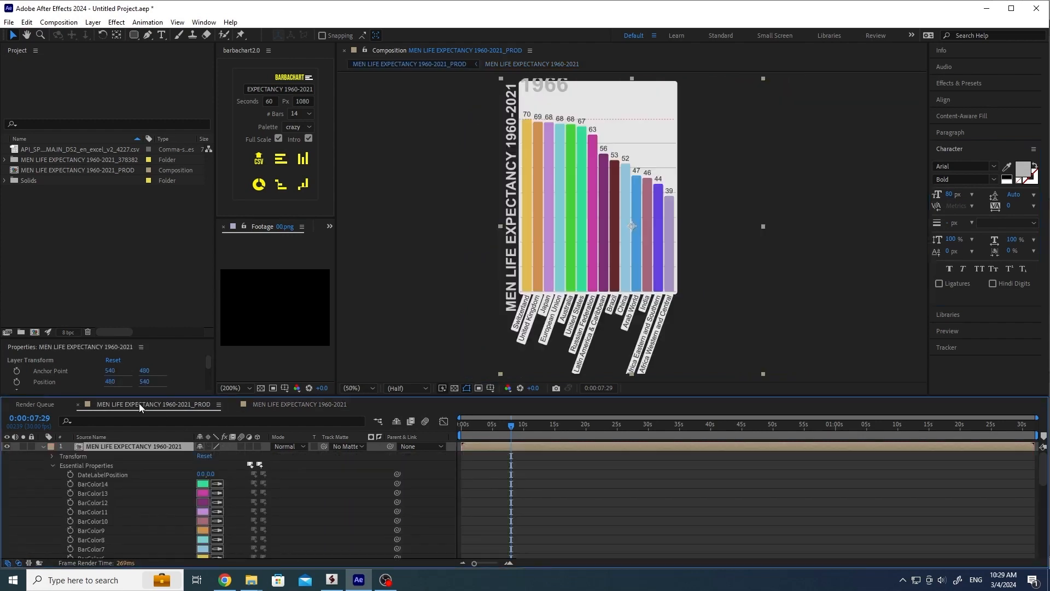
Try a vertical value of 20 for DateLabelPosition in the chart layer's Essential Properties.
{"action": "left_click_drag", "start_coordinate": [569, 157], "coordinate": [567, 171]}
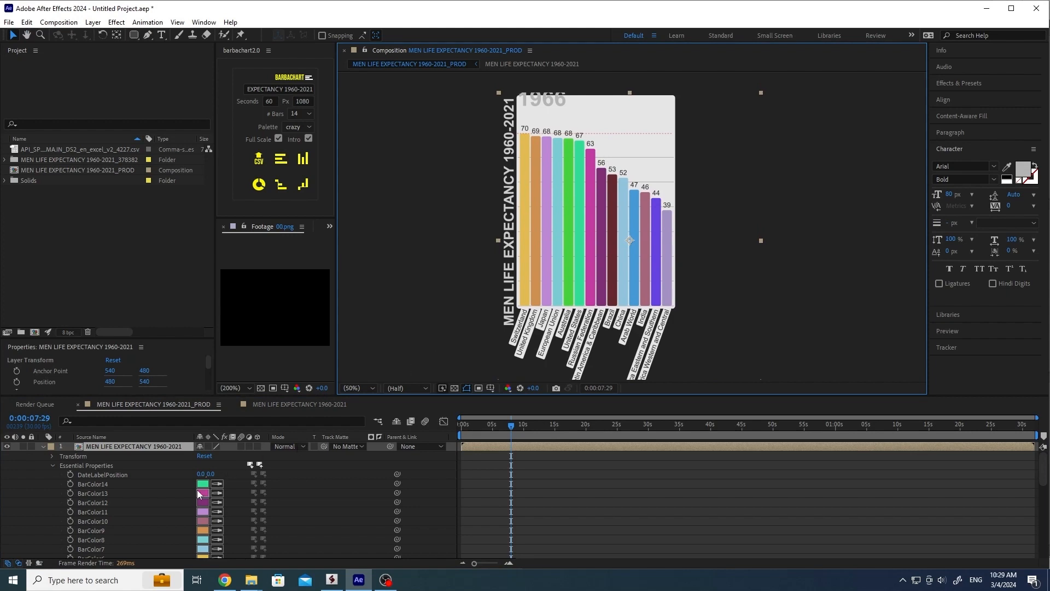
{"action": "left_click", "coordinate": [210, 474]}
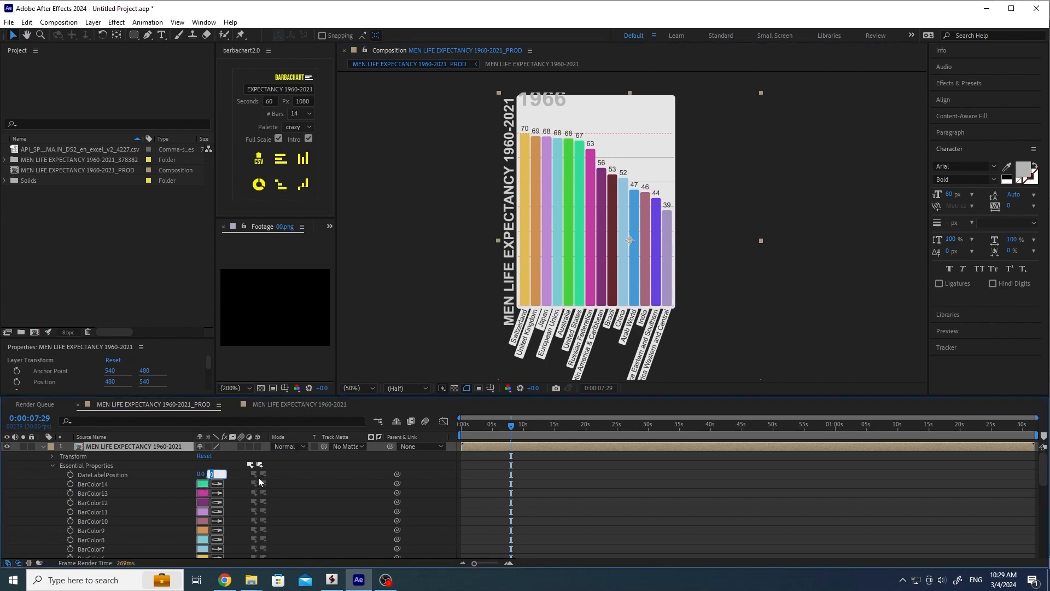
{"action": "type", "text": "20"}
{"action": "key", "text": "Return"}
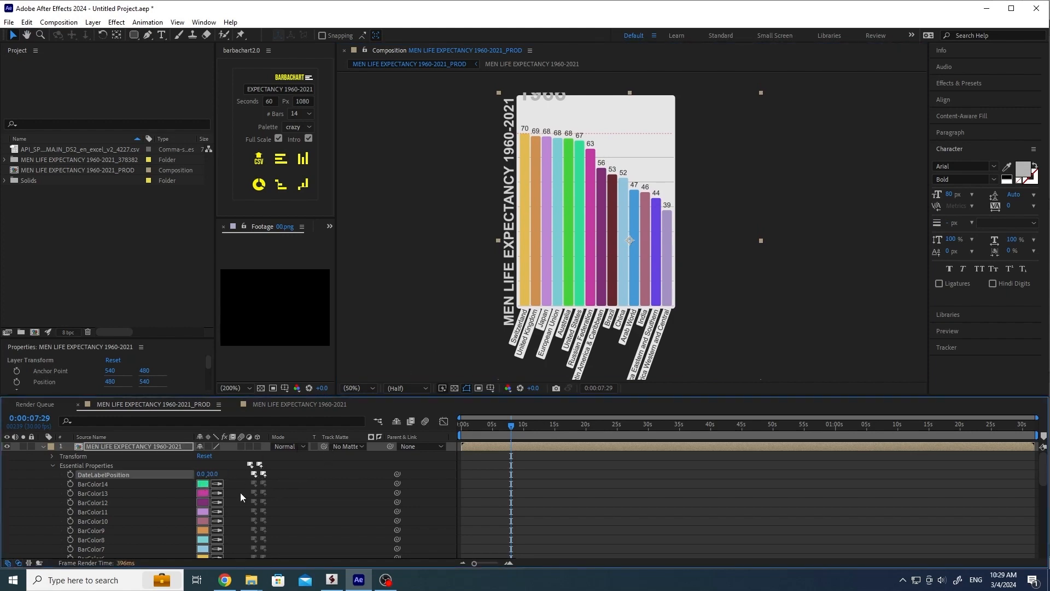
Set the vertical value of DateLabelPosition to -30, trying -20 and -25 first.
{"action": "left_click", "coordinate": [214, 474]}
{"action": "type", "text": "-20"}
{"action": "key", "text": "Return"}
{"action": "left_click", "coordinate": [214, 476]}
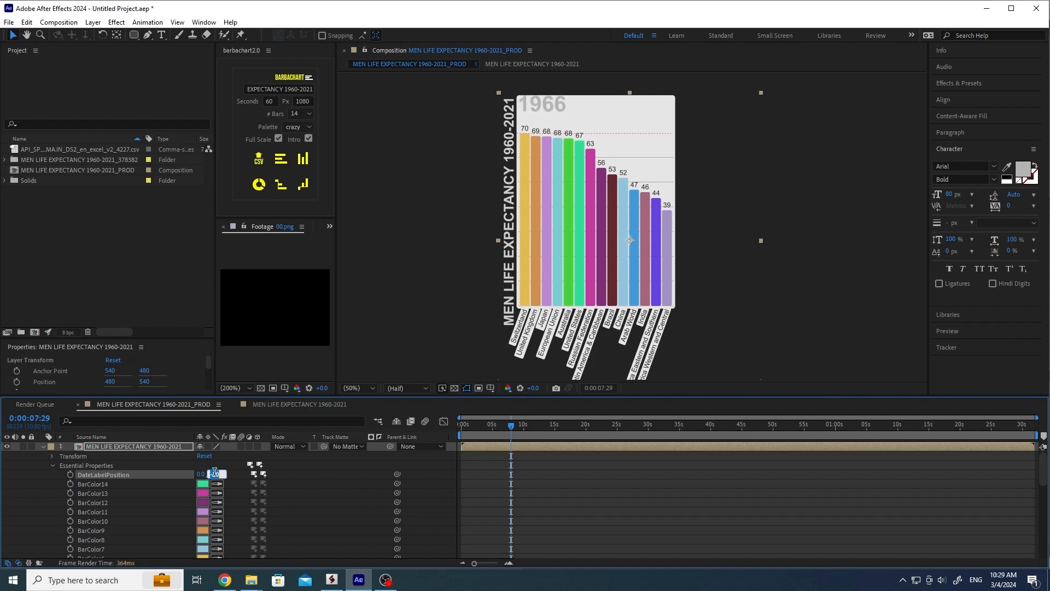
{"action": "type", "text": "-25"}
{"action": "key", "text": "Return"}
{"action": "left_click", "coordinate": [213, 474]}
{"action": "type", "text": "-30"}
{"action": "key", "text": "Return"}
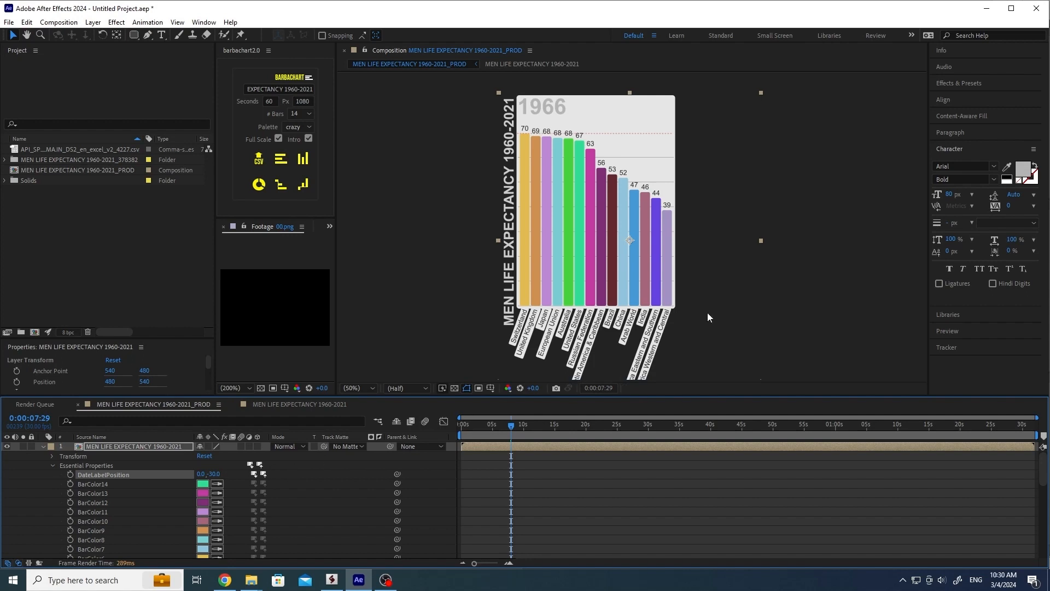
Set Pad.Left to 400 in the chart layer's Essential Properties.
{"action": "key", "text": "comma"}
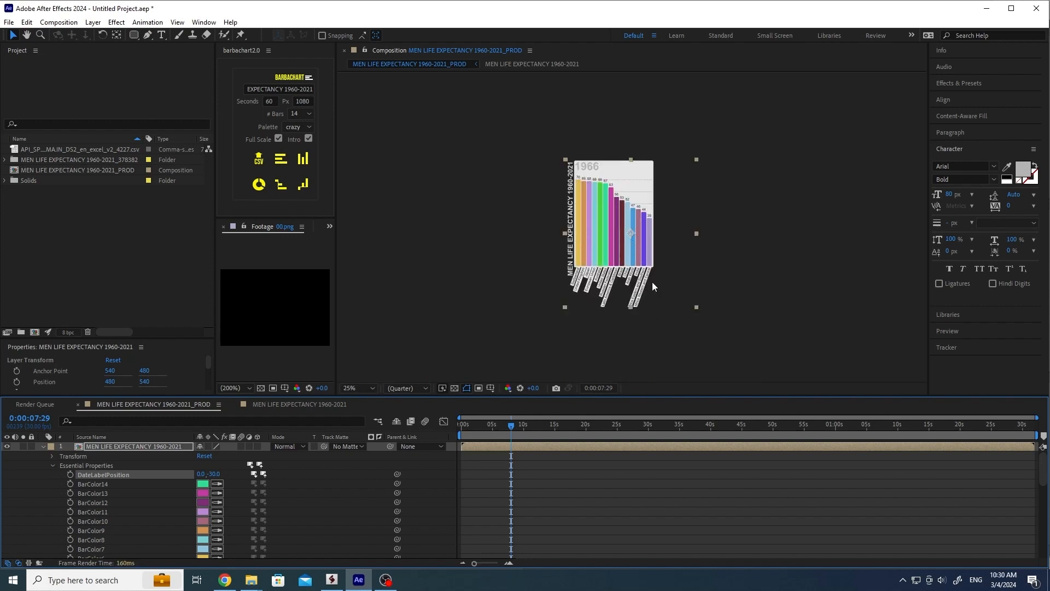
{"action": "key", "text": "period"}
{"action": "left_click_drag", "start_coordinate": [635, 265], "coordinate": [634, 243]}
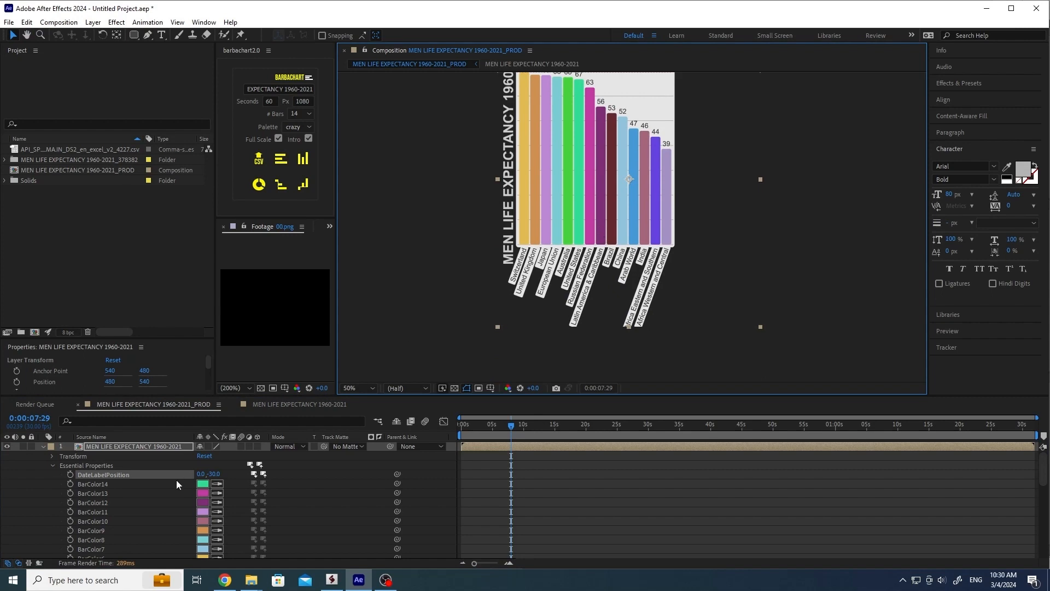
{"action": "scroll", "coordinate": [145, 478], "scroll_direction": "down", "scroll_amount": 4}
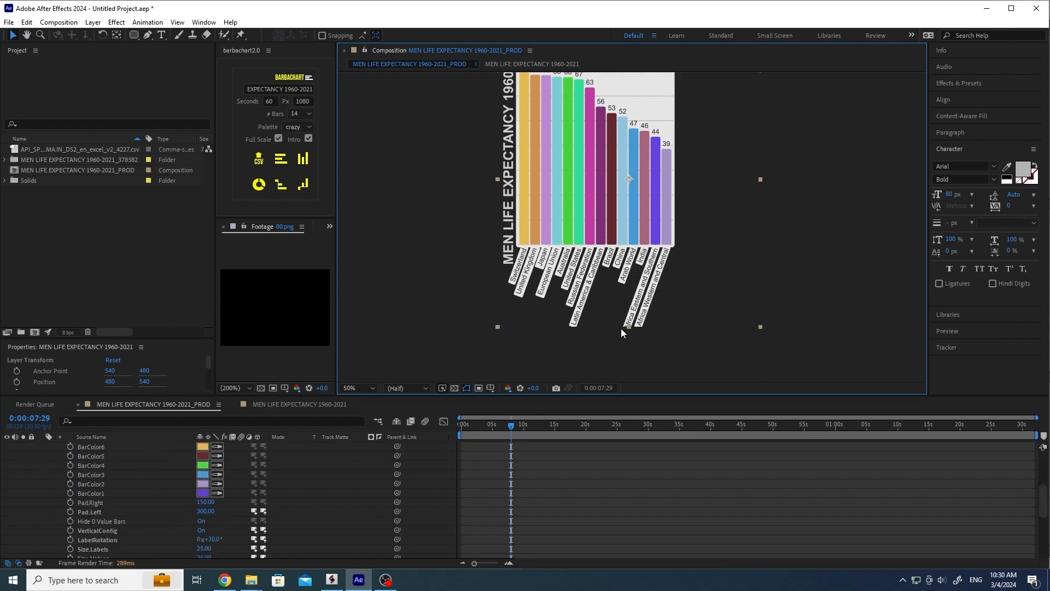
{"action": "scroll", "coordinate": [111, 530], "scroll_direction": "down", "scroll_amount": 2}
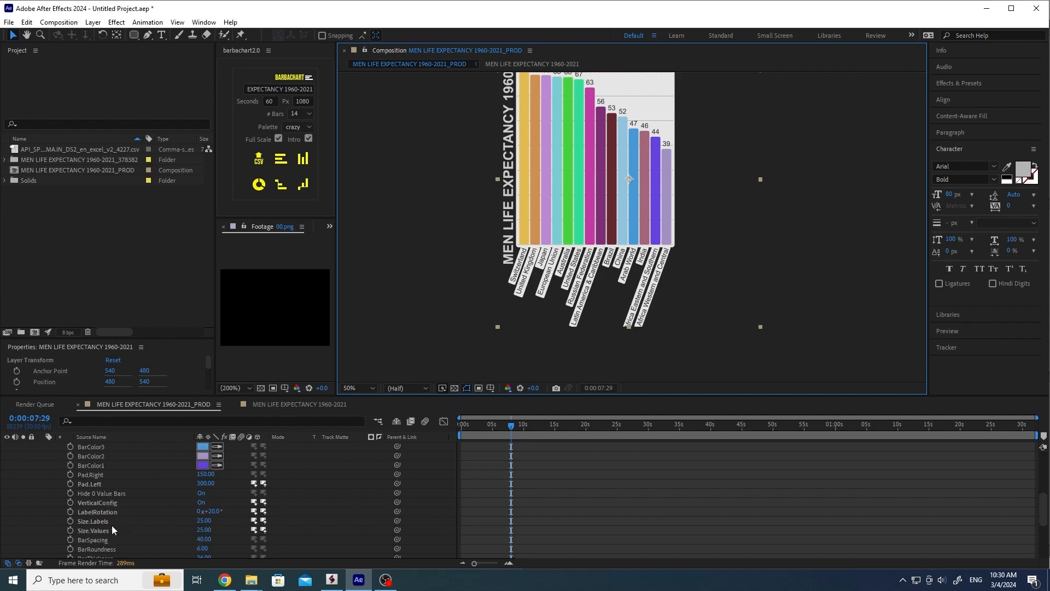
{"action": "left_click", "coordinate": [201, 483]}
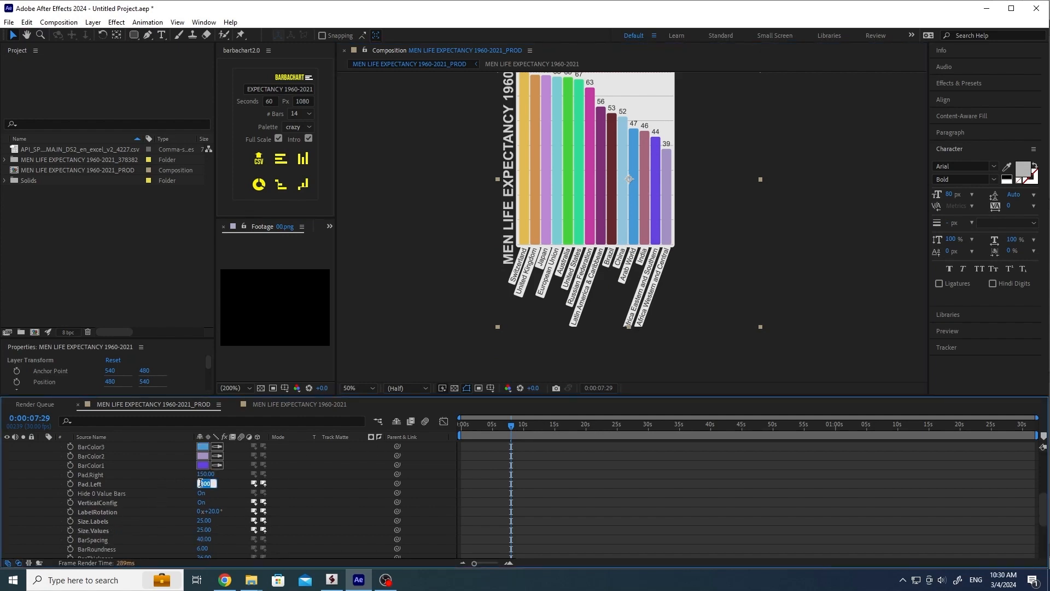
{"action": "type", "text": "400"}
{"action": "key", "text": "Return"}
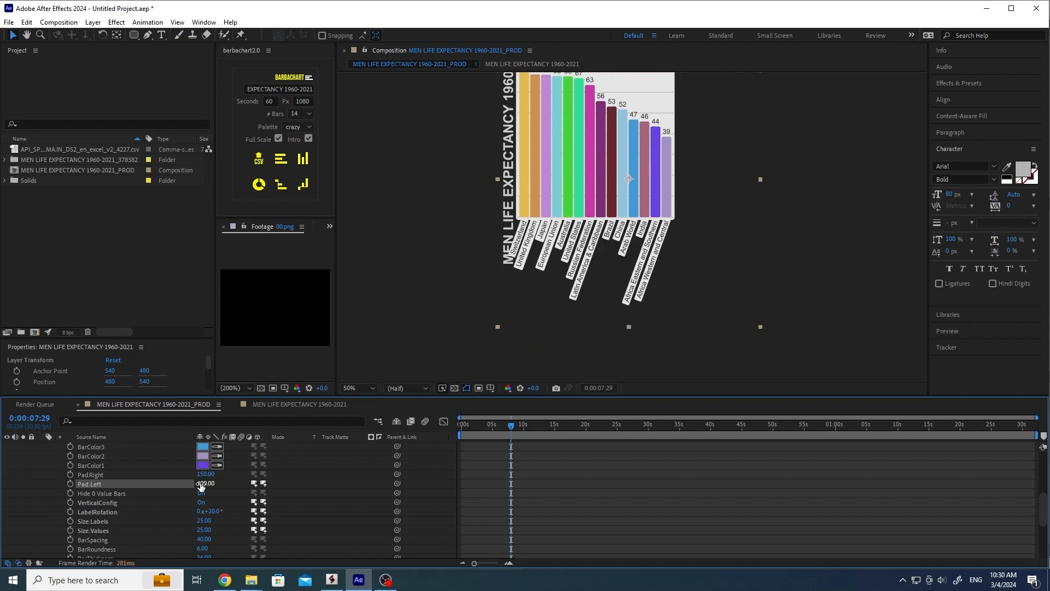
{"action": "left_click_drag", "start_coordinate": [553, 188], "coordinate": [552, 248]}
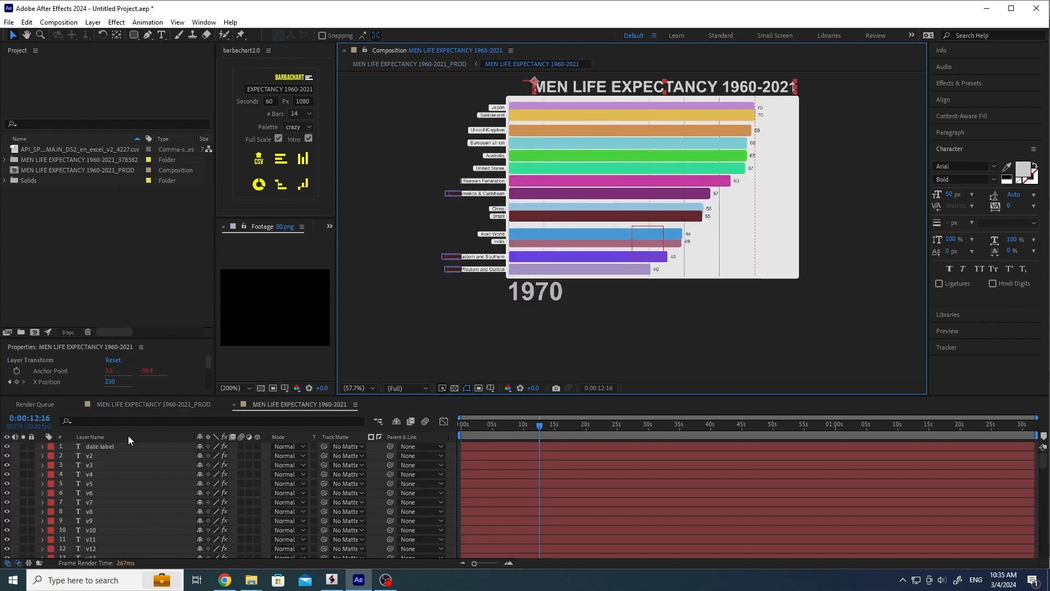
Hide the title text layer in the nested composition and preview the _PROD chart at about 24 and 9 seconds.
{"action": "scroll", "coordinate": [62, 485], "scroll_direction": "down", "scroll_amount": 15}
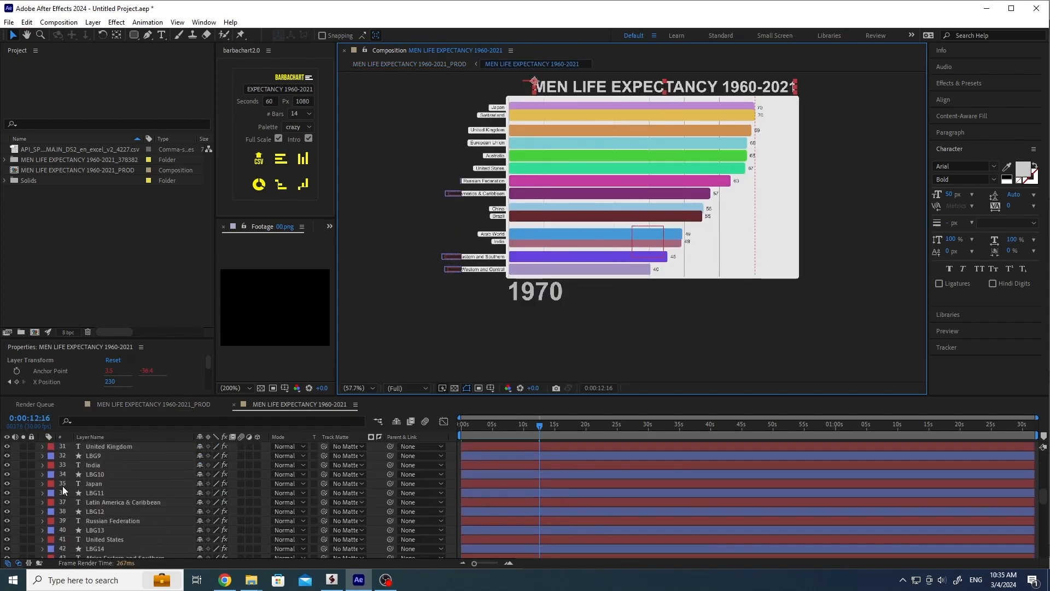
{"action": "scroll", "coordinate": [62, 486], "scroll_direction": "down", "scroll_amount": 7}
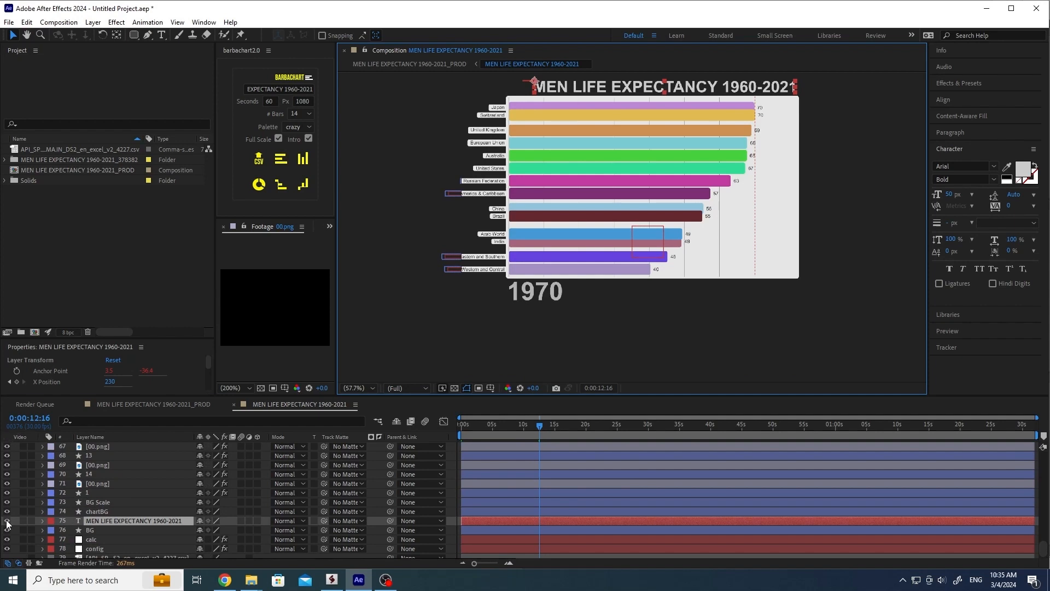
{"action": "left_click", "coordinate": [172, 402]}
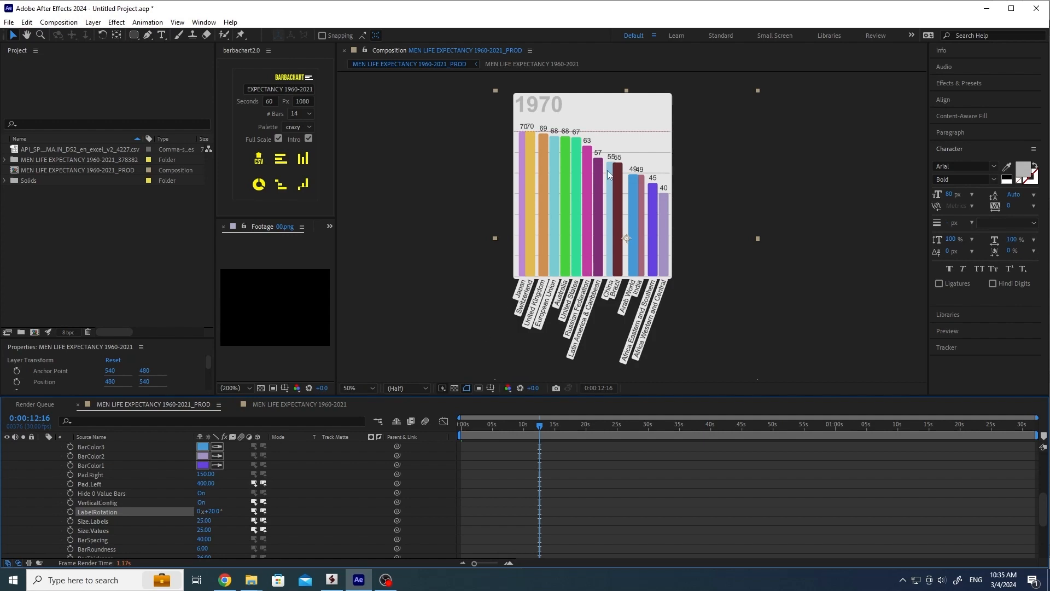
{"action": "left_click", "coordinate": [612, 427]}
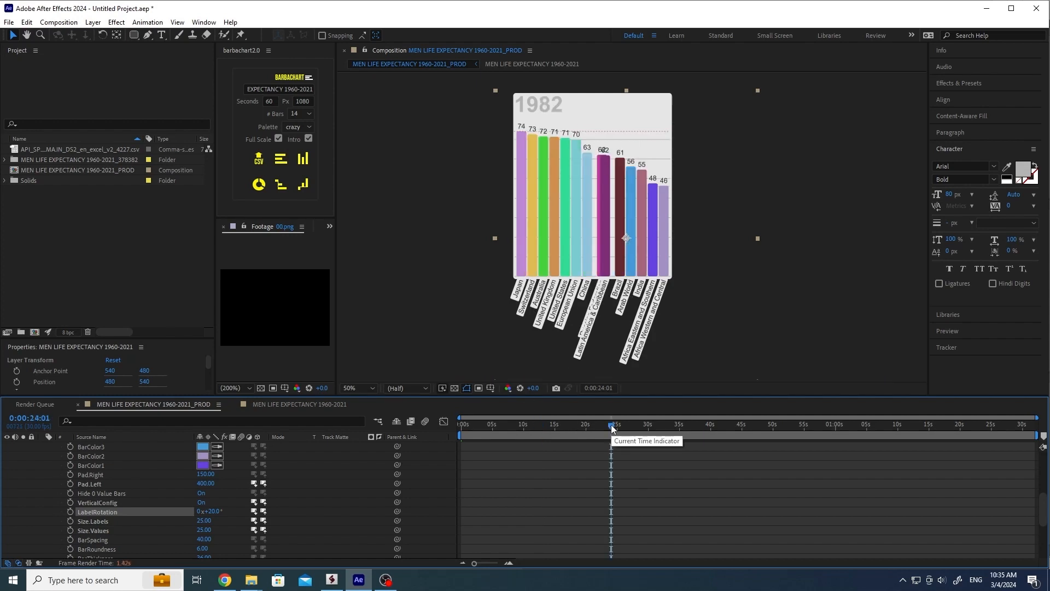
{"action": "left_click", "coordinate": [520, 425]}
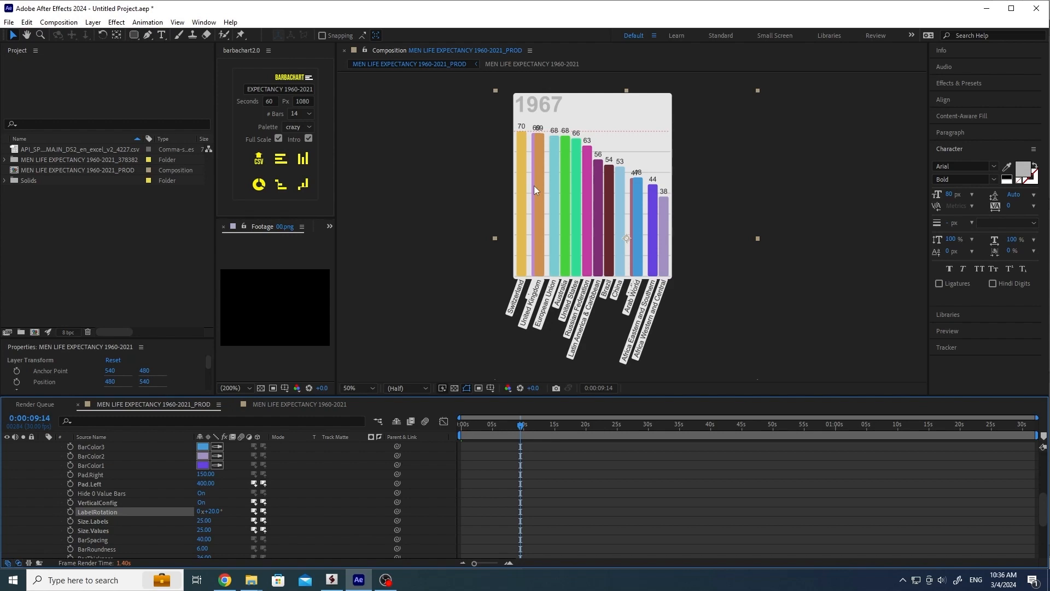
Create a new composition from the Social Media Portrait HD 1080x1920, 30 fps preset.
{"action": "left_click", "coordinate": [77, 269]}
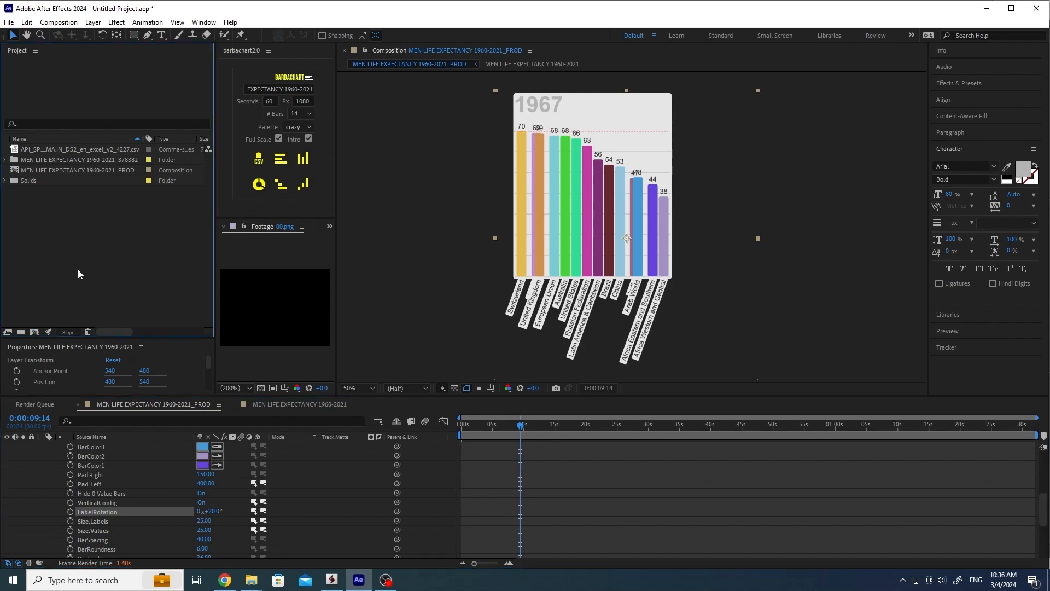
{"action": "key", "text": "ctrl+n"}
{"action": "left_click", "coordinate": [198, 159]}
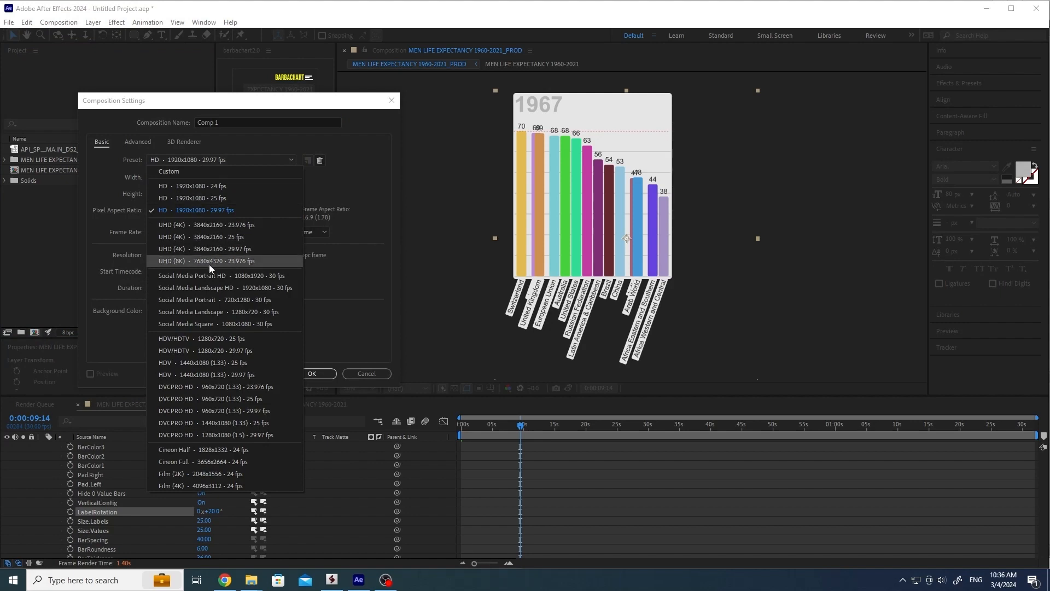
{"action": "left_click", "coordinate": [231, 277]}
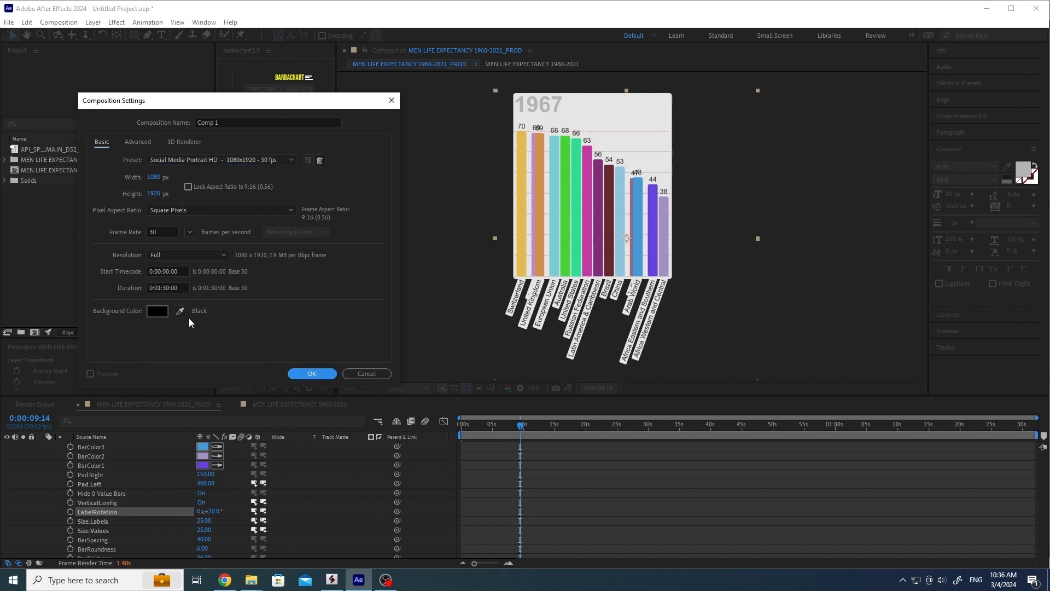
{"action": "left_click", "coordinate": [303, 373]}
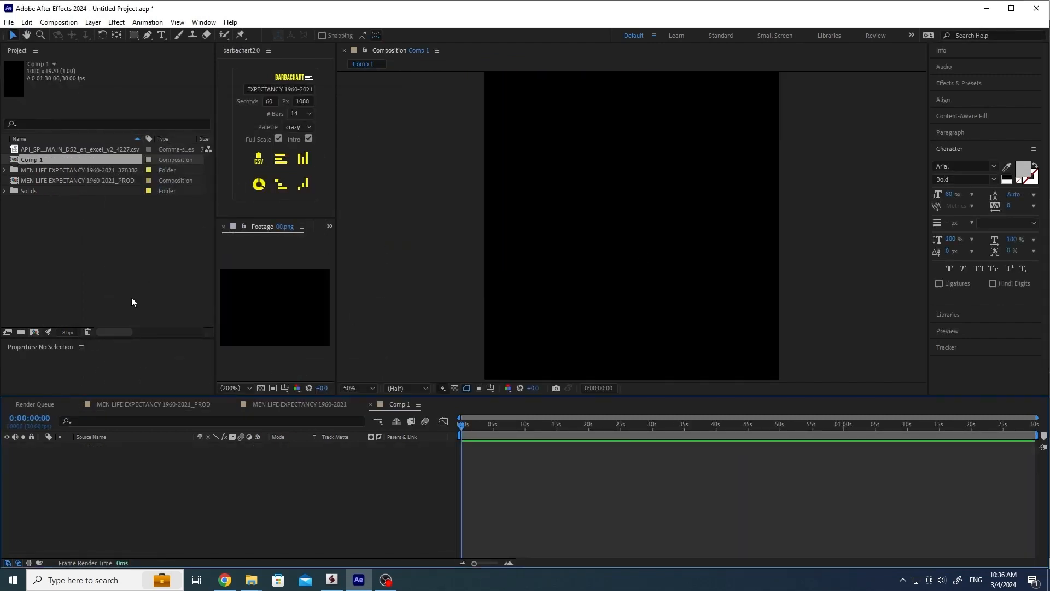
Add the MEN LIFE EXPECTANCY 1960-2021_PROD composition to Comp 1 and check the chart at about 5 seconds.
{"action": "left_click_drag", "start_coordinate": [61, 181], "coordinate": [237, 477]}
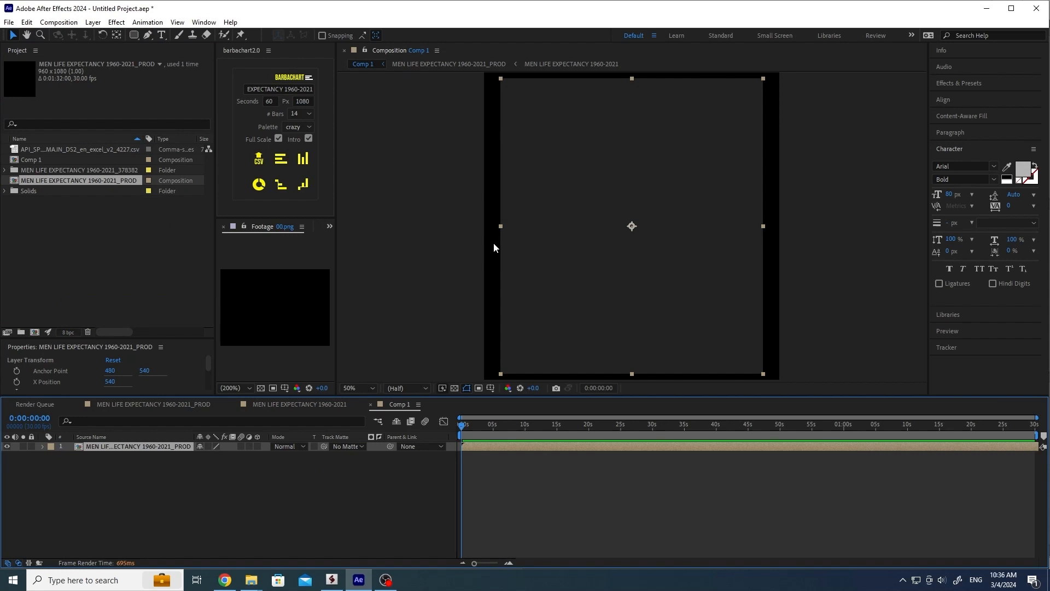
{"action": "left_click", "coordinate": [496, 426]}
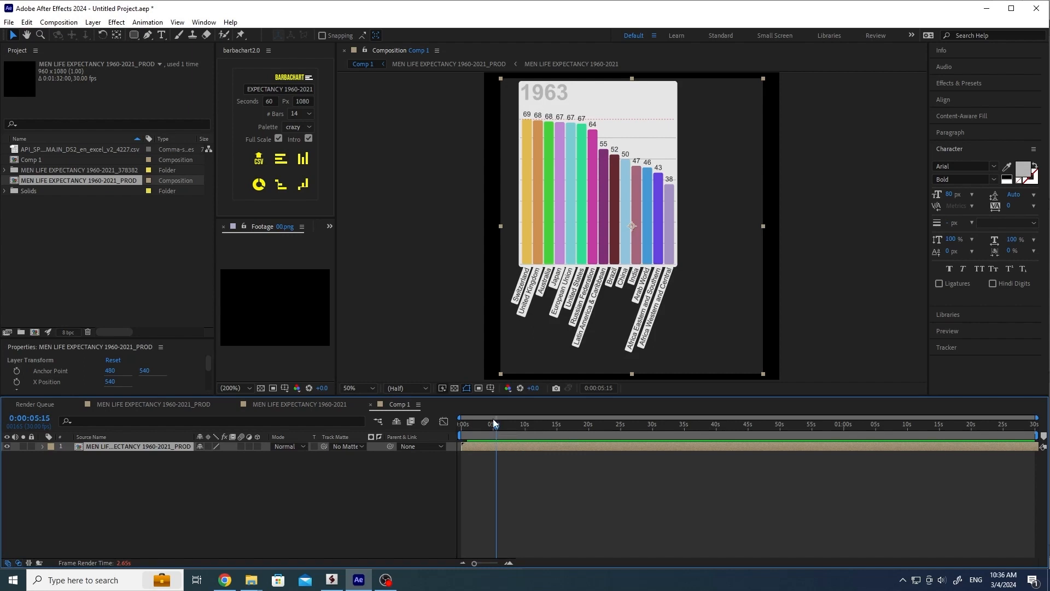
{"action": "key", "text": "comma"}
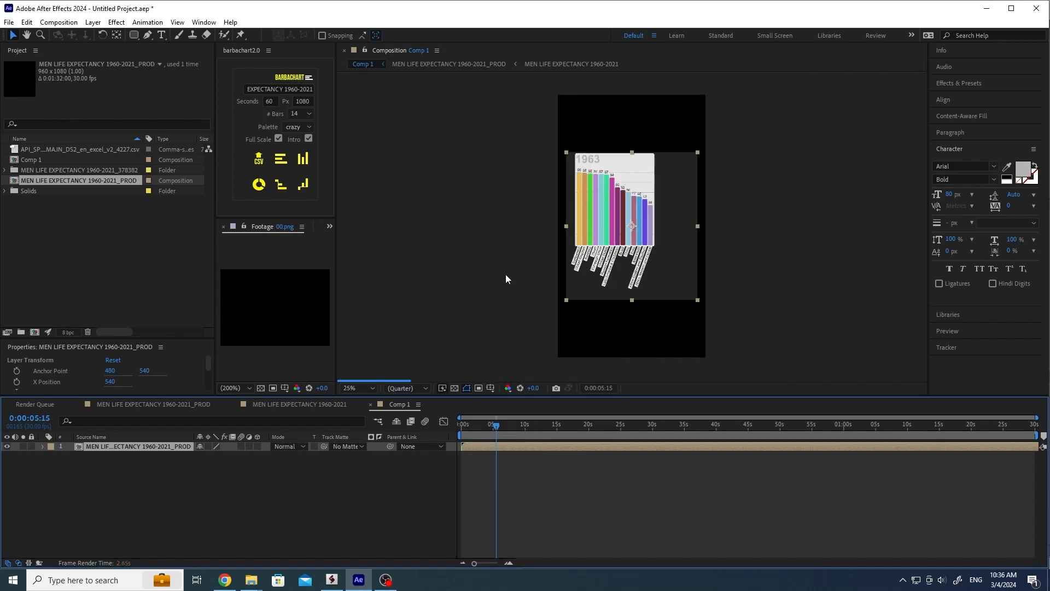
{"action": "left_click", "coordinate": [615, 201]}
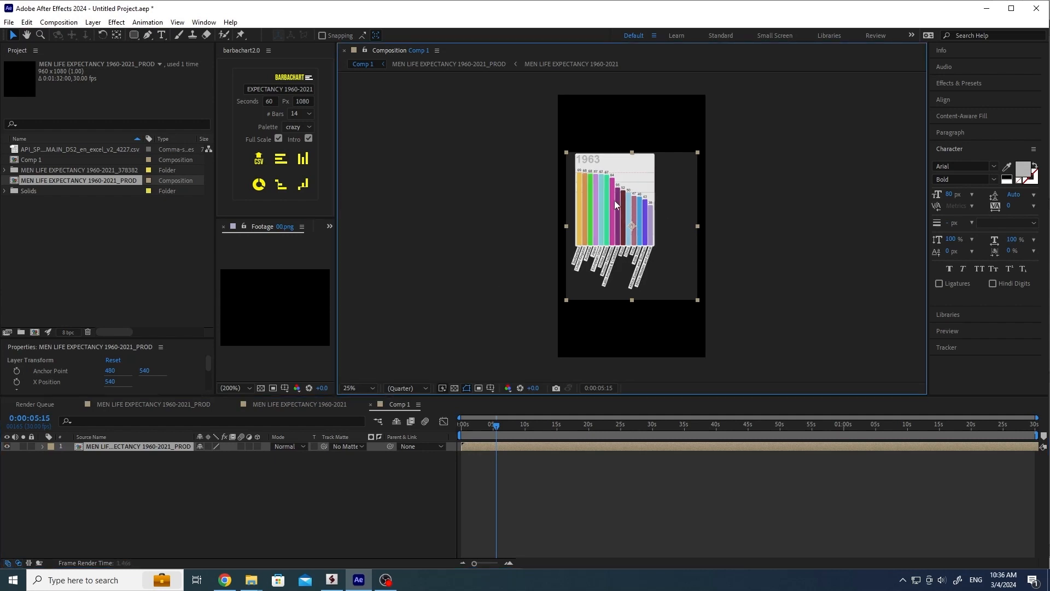
{"action": "left_click", "coordinate": [42, 446]}
{"action": "left_click", "coordinate": [138, 480]}
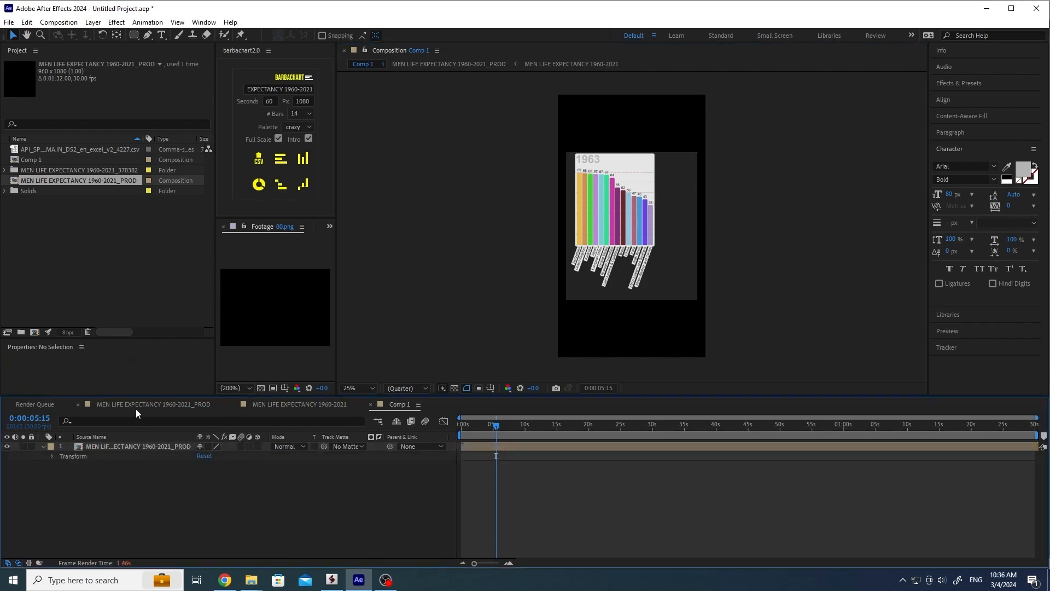
Try a BarSpacing of 50 in the chart layer's Essential Properties inside the _PROD composition.
{"action": "left_click", "coordinate": [182, 404]}
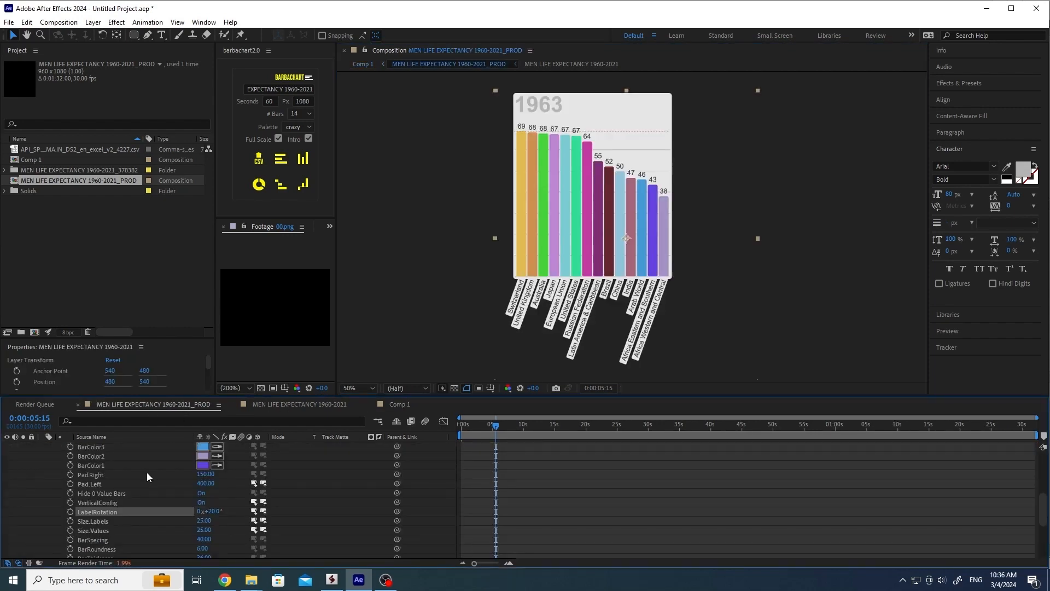
{"action": "scroll", "coordinate": [147, 471], "scroll_direction": "down", "scroll_amount": 1}
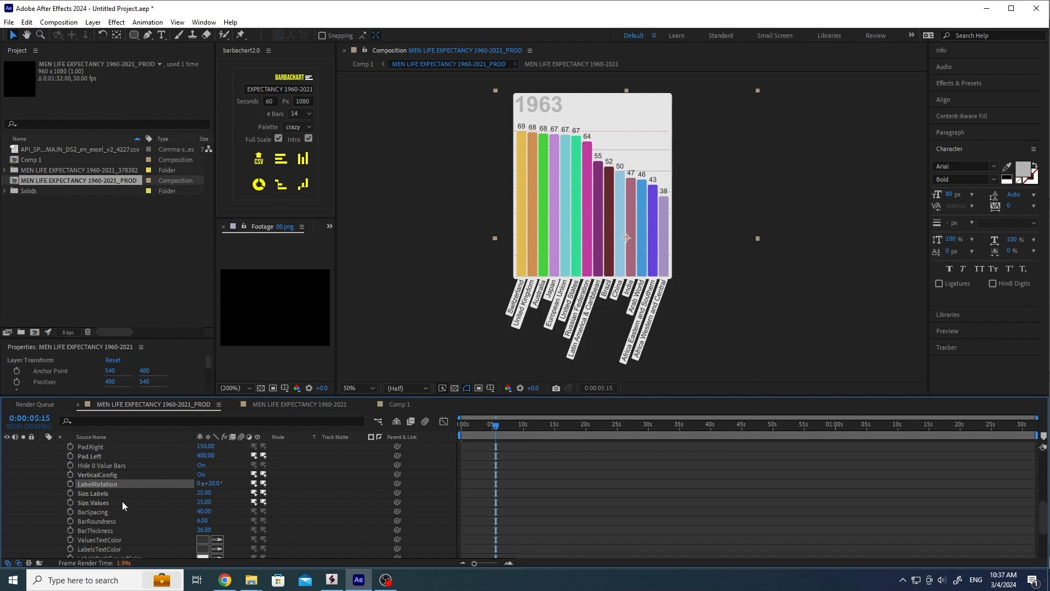
{"action": "left_click", "coordinate": [203, 511]}
{"action": "type", "text": "50"}
{"action": "key", "text": "Return"}
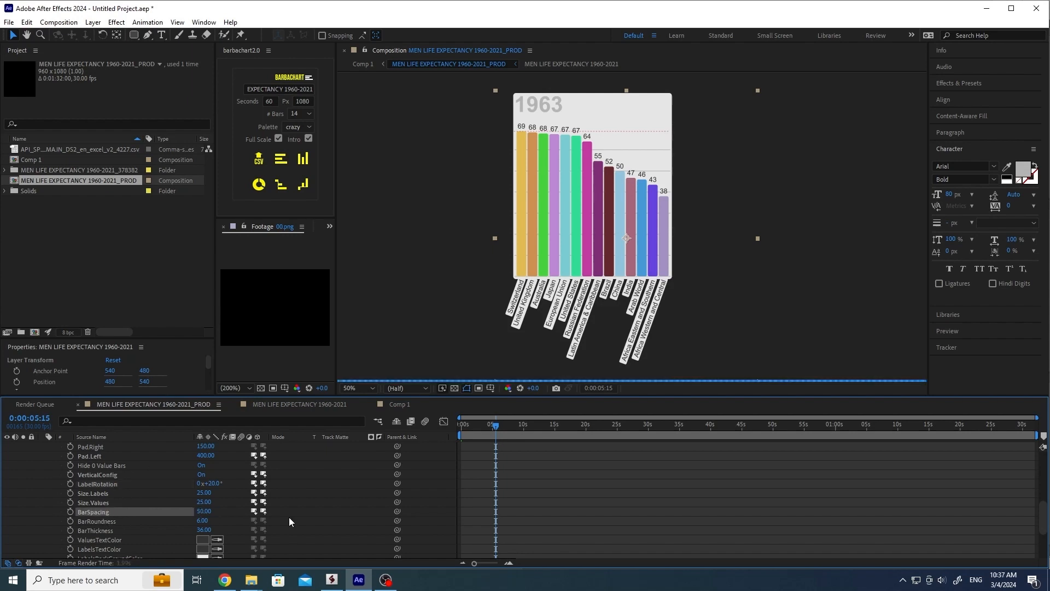
Set BarThickness to 40 and BarSpacing to 55 in the _PROD chart layer's Essential Properties.
{"action": "left_click", "coordinate": [205, 502]}
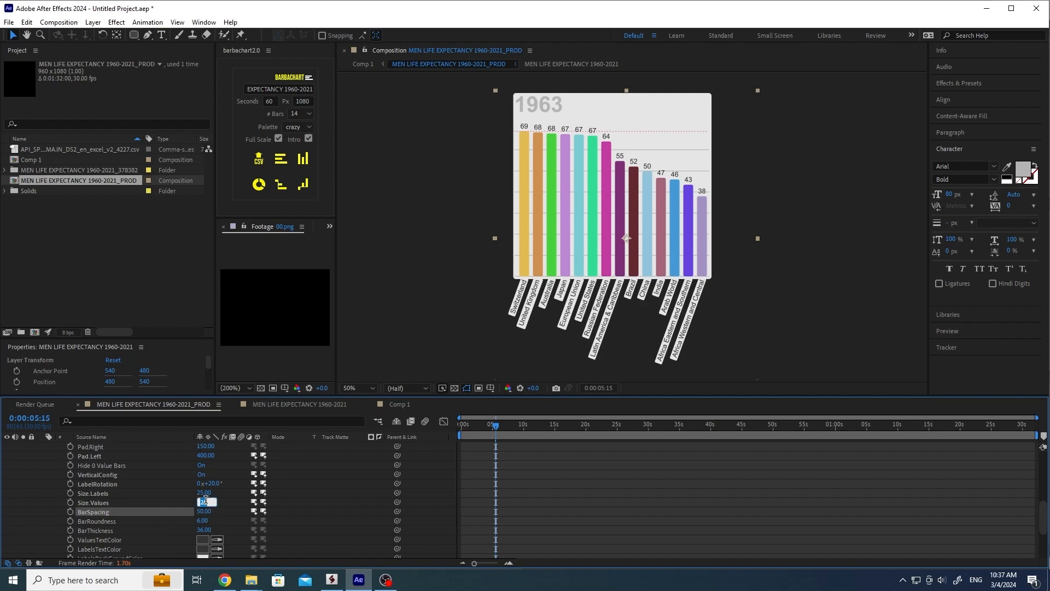
{"action": "left_click", "coordinate": [207, 526]}
{"action": "type", "text": "40"}
{"action": "key", "text": "Return"}
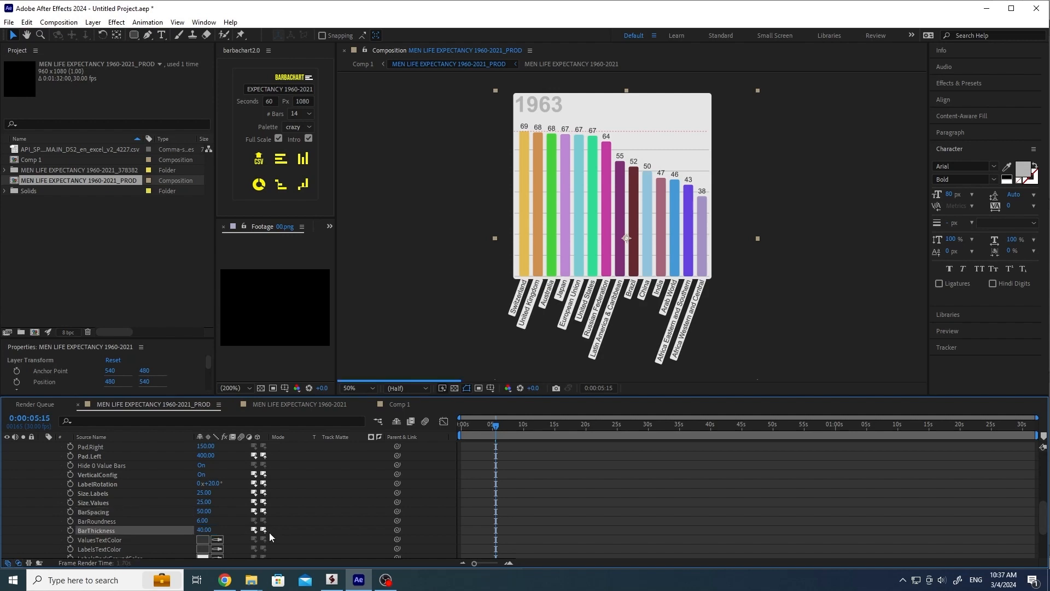
{"action": "left_click", "coordinate": [203, 510]}
{"action": "type", "text": "55"}
{"action": "key", "text": "Return"}
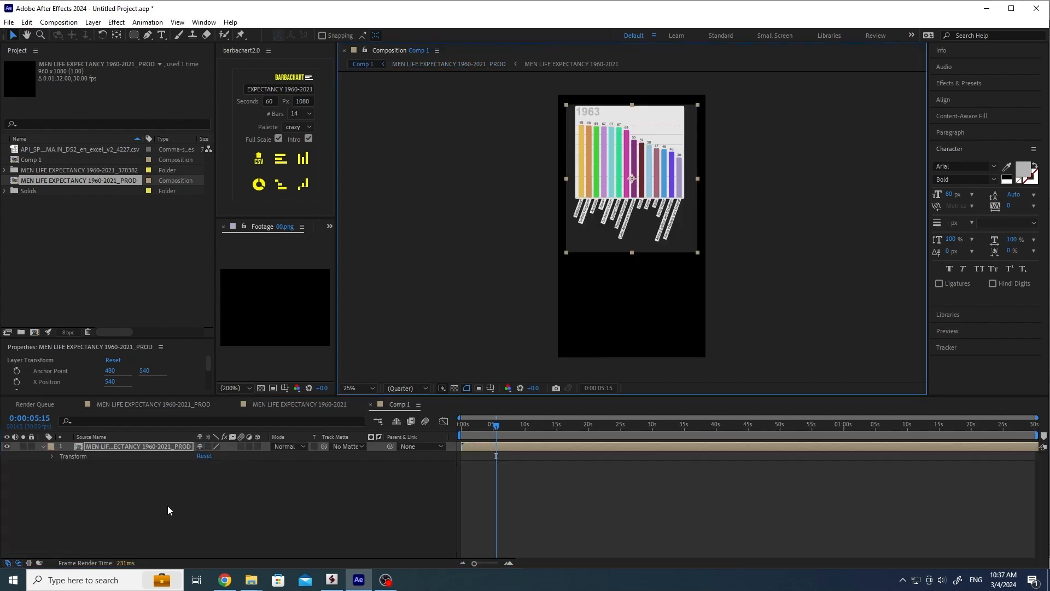
{"action": "left_click", "coordinate": [165, 404]}
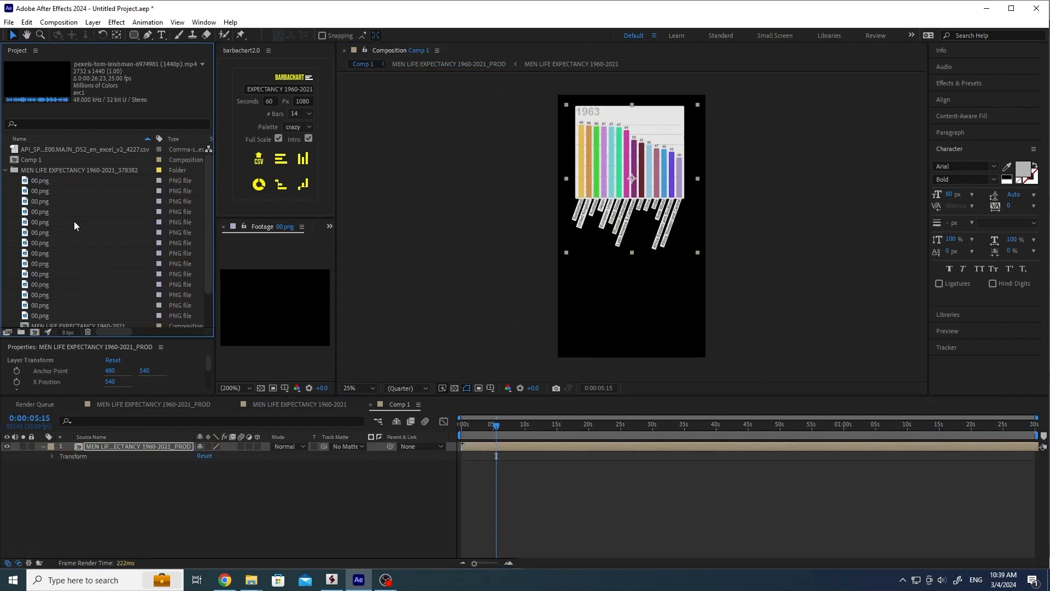
{"action": "scroll", "coordinate": [76, 232], "scroll_direction": "down", "scroll_amount": 2}
{"action": "left_click_drag", "start_coordinate": [81, 297], "coordinate": [137, 464]}
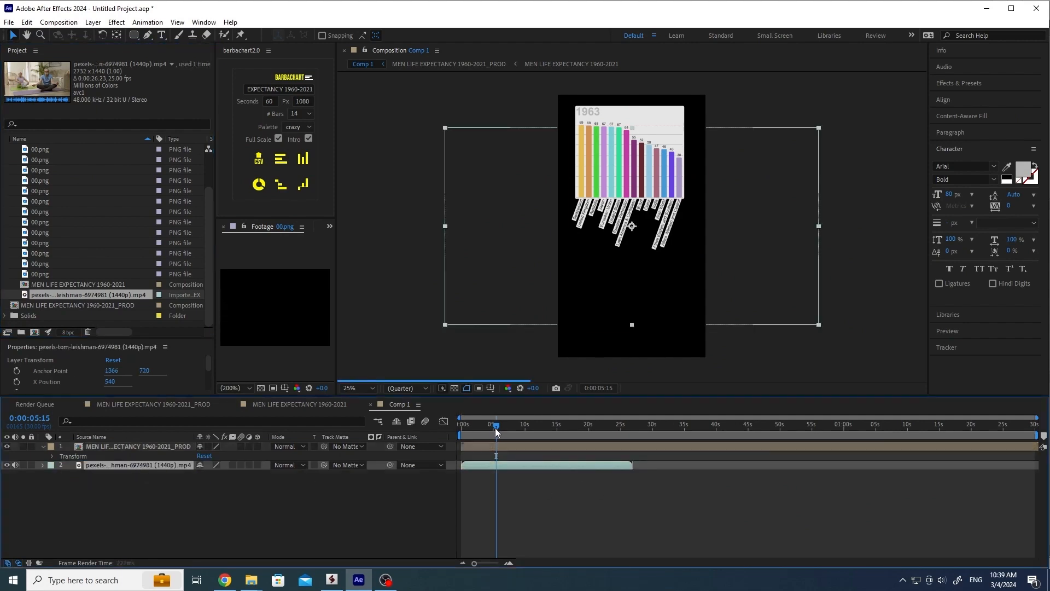
{"action": "left_click_drag", "start_coordinate": [766, 270], "coordinate": [641, 314]}
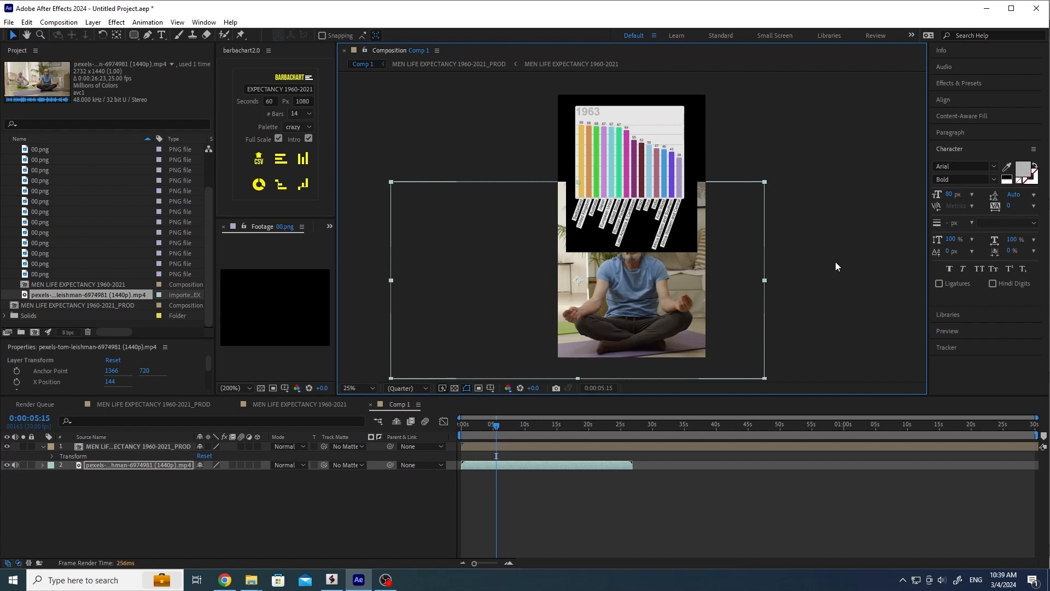
Hide the BG layer in the nested MEN LIFE EXPECTANCY 1960-2021 composition and return to Comp 1.
{"action": "double_click", "coordinate": [126, 447]}
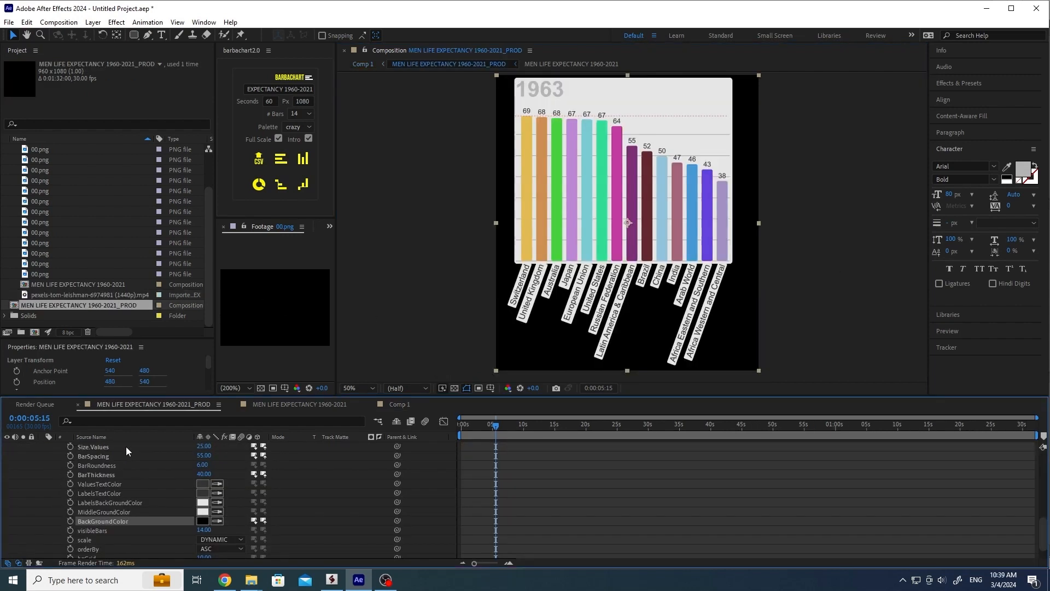
{"action": "scroll", "coordinate": [126, 446], "scroll_direction": "down", "scroll_amount": 3}
{"action": "scroll", "coordinate": [126, 448], "scroll_direction": "up", "scroll_amount": 3}
{"action": "double_click", "coordinate": [125, 447]}
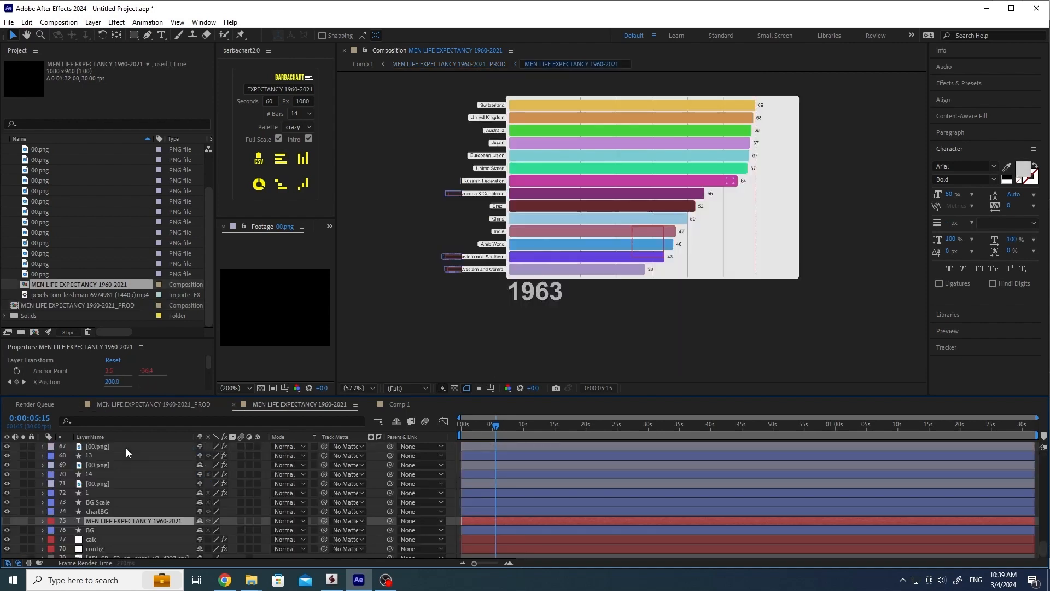
{"action": "scroll", "coordinate": [126, 448], "scroll_direction": "up", "scroll_amount": 5}
{"action": "left_click", "coordinate": [504, 343]}
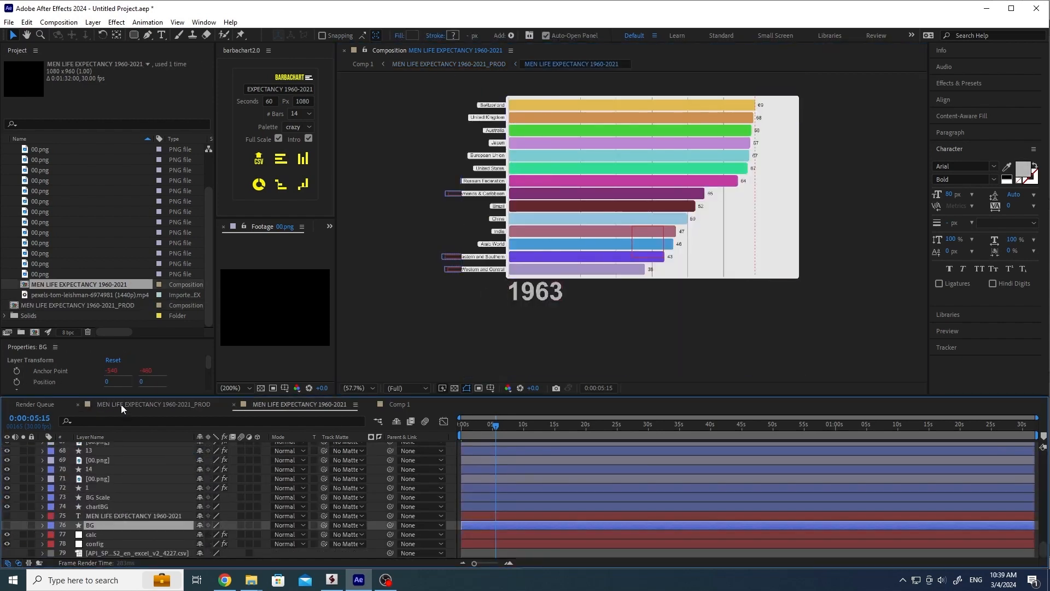
{"action": "left_click", "coordinate": [419, 405]}
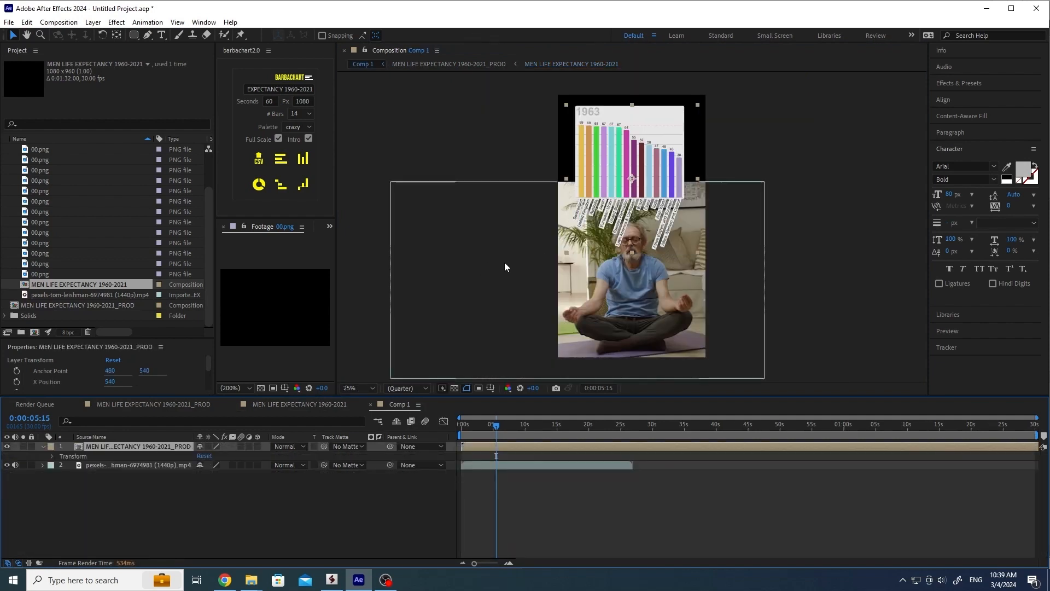
Play Comp 1 from the start and inspect the chart closely at about 5 seconds.
{"action": "left_click", "coordinate": [461, 425]}
{"action": "key", "text": "space"}
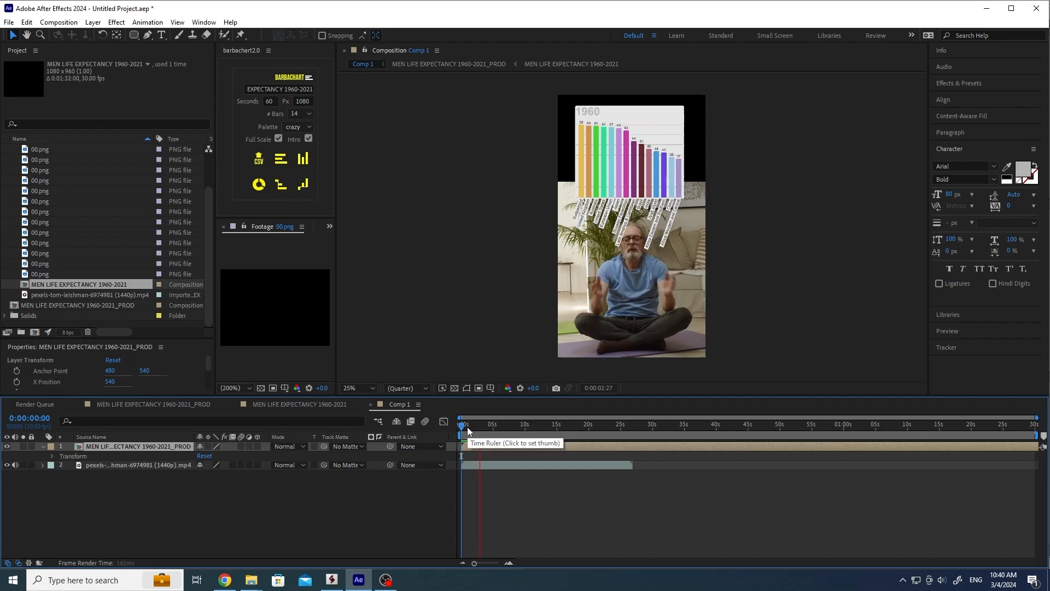
{"action": "left_click", "coordinate": [491, 426]}
{"action": "scroll", "coordinate": [633, 108], "scroll_direction": "up", "scroll_amount": 1}
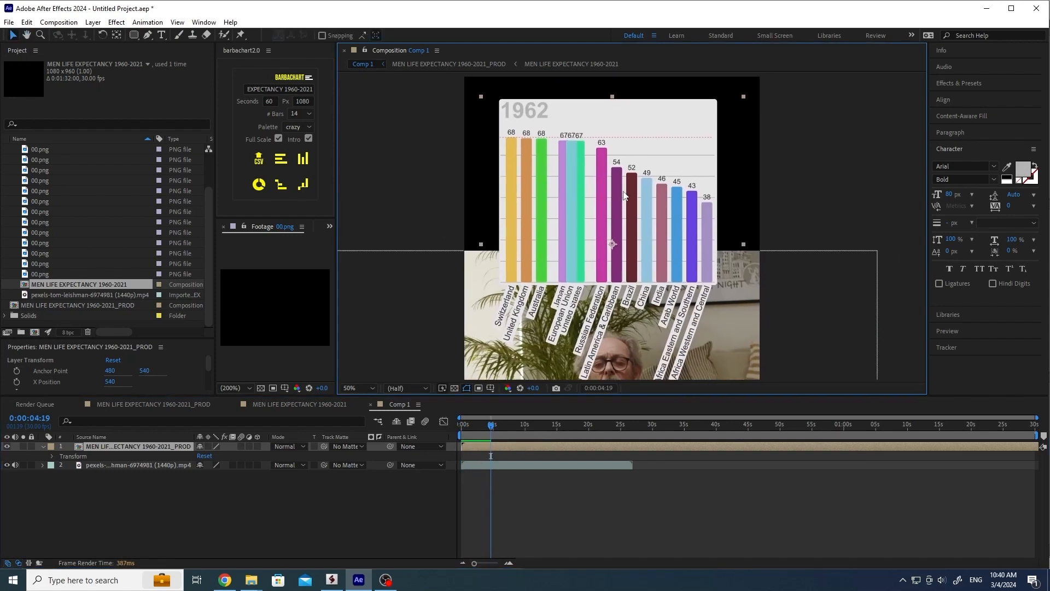
Set Size.Labels and Size.Values to 30 in the _PROD chart layer's properties and return to Comp 1.
{"action": "double_click", "coordinate": [615, 165]}
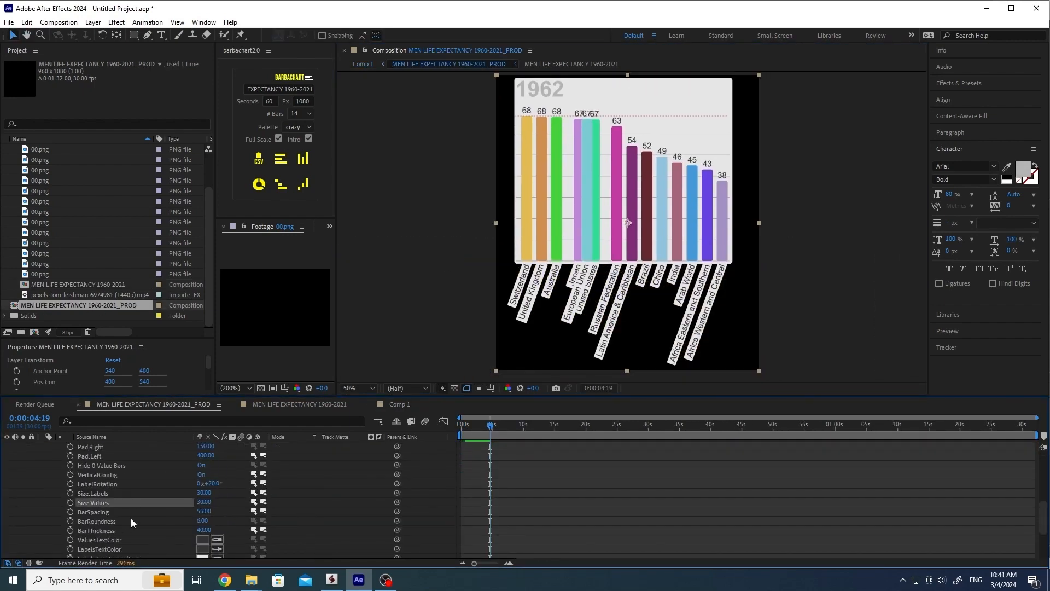
{"action": "left_click", "coordinate": [399, 405]}
{"action": "scroll", "coordinate": [640, 218], "scroll_direction": "down", "scroll_amount": 1}
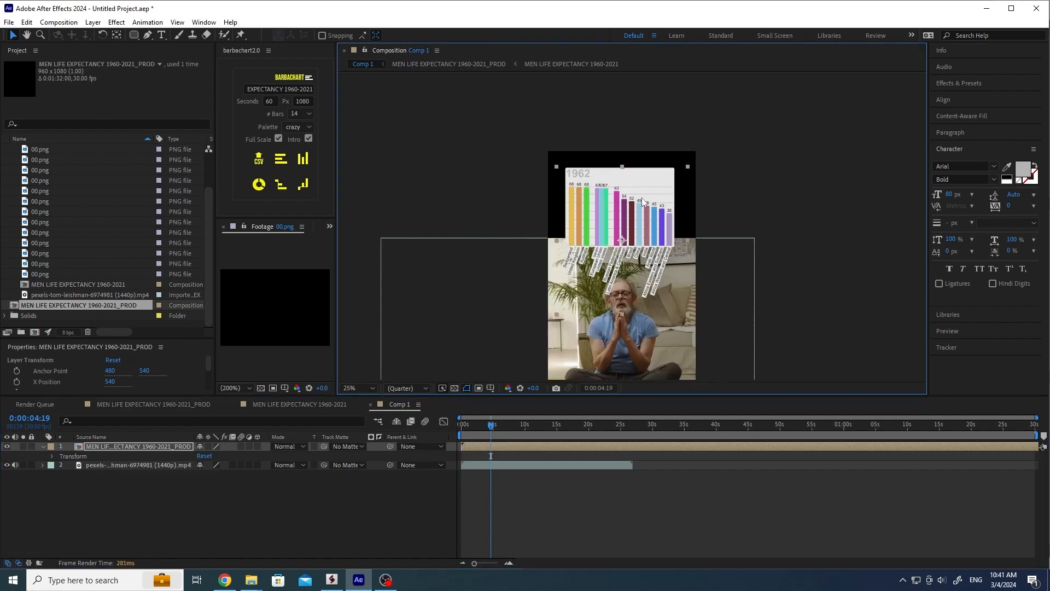
Draw a white rectangle across the upper part of the Comp 1 frame and place its layer directly below the chart layer.
{"action": "left_click", "coordinate": [474, 127]}
{"action": "left_click", "coordinate": [134, 35]}
{"action": "left_click_drag", "start_coordinate": [484, 121], "coordinate": [762, 256]}
{"action": "left_click", "coordinate": [328, 35]}
{"action": "left_click", "coordinate": [174, 120]}
{"action": "left_click", "coordinate": [412, 121]}
{"action": "left_click_drag", "start_coordinate": [106, 446], "coordinate": [114, 498]}
{"action": "left_click", "coordinate": [13, 35]}
{"action": "left_click", "coordinate": [405, 206]}
Recolour the rectangle's fill with the light grey sampled from the chart's background.
{"action": "left_click", "coordinate": [106, 465]}
{"action": "left_click", "coordinate": [412, 35]}
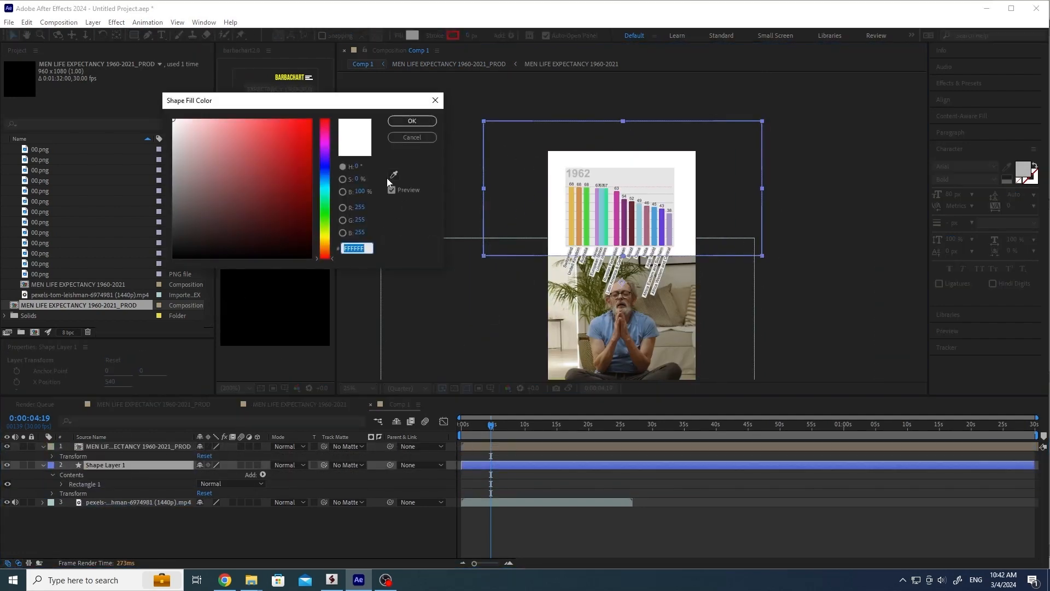
{"action": "left_click", "coordinate": [394, 175]}
{"action": "left_click", "coordinate": [651, 177]}
{"action": "left_click", "coordinate": [412, 122]}
{"action": "left_click", "coordinate": [411, 133]}
Scale the video layer to 80%, reposition it in the lower part of the frame and move the chart slightly down.
{"action": "left_click_drag", "start_coordinate": [406, 188], "coordinate": [401, 139]}
{"action": "left_click", "coordinate": [634, 274]}
{"action": "key", "text": "s"}
{"action": "left_click_drag", "start_coordinate": [221, 512], "coordinate": [215, 512]}
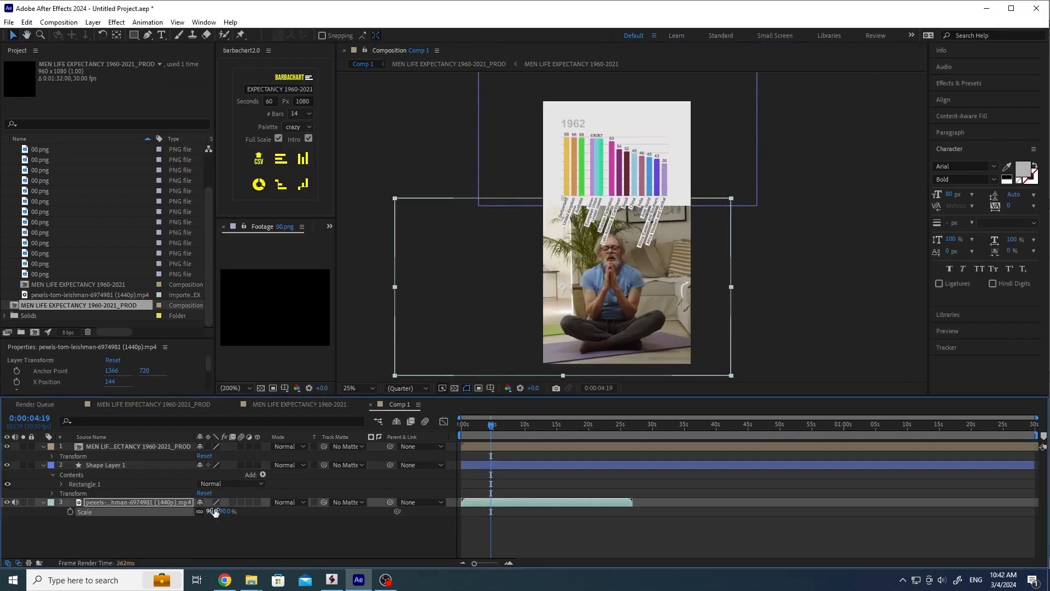
{"action": "left_click_drag", "start_coordinate": [624, 295], "coordinate": [630, 301]}
{"action": "left_click_drag", "start_coordinate": [661, 134], "coordinate": [661, 146]}
{"action": "left_click_drag", "start_coordinate": [211, 512], "coordinate": [206, 511]}
{"action": "left_click_drag", "start_coordinate": [624, 295], "coordinate": [627, 295]}
{"action": "left_click", "coordinate": [664, 144]}
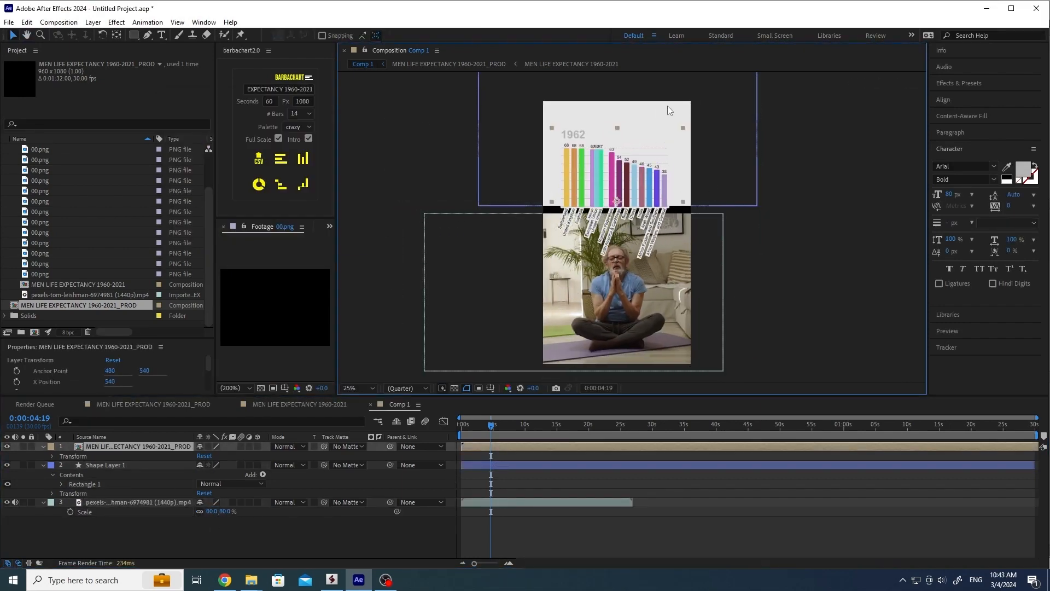
Move the rectangle down to cover the gap above the video and send Shape Layer 1 to the bottom of the layer stack.
{"action": "left_click_drag", "start_coordinate": [668, 106], "coordinate": [668, 117]}
{"action": "left_click_drag", "start_coordinate": [106, 465], "coordinate": [105, 516]}
{"action": "left_click", "coordinate": [804, 240]}
Add the title text "MEN LIFE EXPECTANCY 1960-2021" at the top of the frame and centre it horizontally.
{"action": "left_click", "coordinate": [162, 35]}
{"action": "left_click", "coordinate": [548, 111]}
{"action": "type", "text": "MEN LIFE EXPEC"}
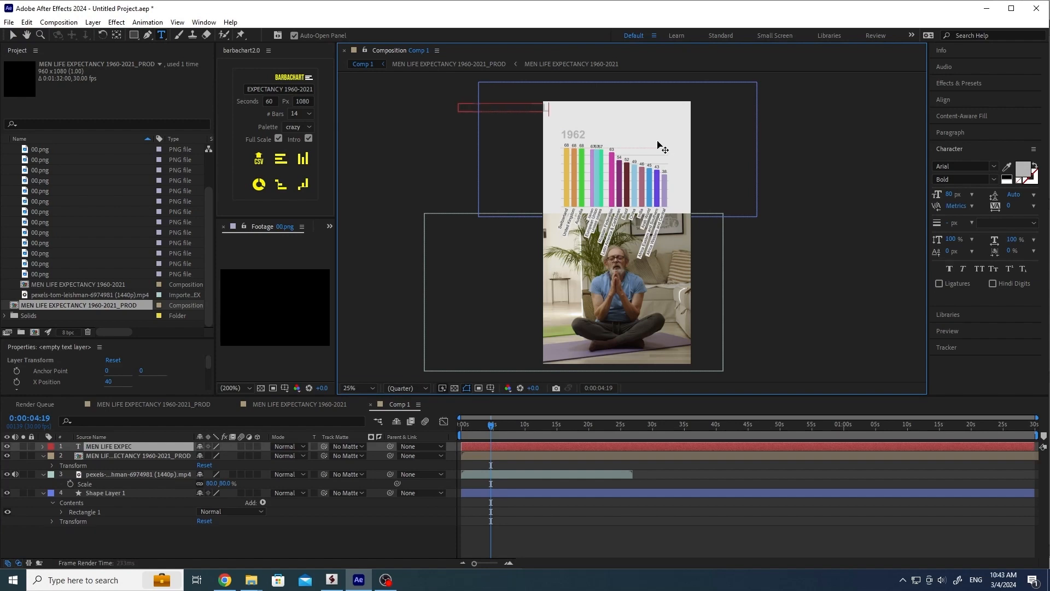
{"action": "type", "text": "TANCY 1960-2021"}
{"action": "left_click", "coordinate": [13, 35]}
{"action": "left_click", "coordinate": [943, 99]}
{"action": "left_click", "coordinate": [957, 125]}
{"action": "left_click", "coordinate": [951, 187]}
{"action": "left_click", "coordinate": [953, 149]}
{"action": "left_click", "coordinate": [957, 124]}
Format the title in Bebas Neue at 100 px with a dark grey text colour.
{"action": "left_click", "coordinate": [994, 167]}
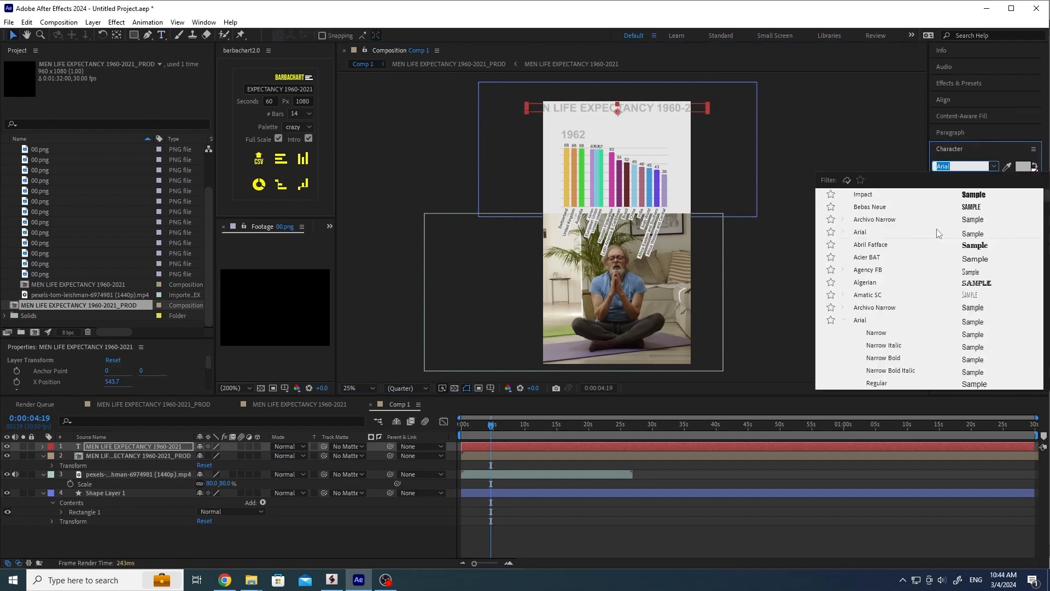
{"action": "left_click", "coordinate": [957, 207]}
{"action": "left_click", "coordinate": [1022, 167]}
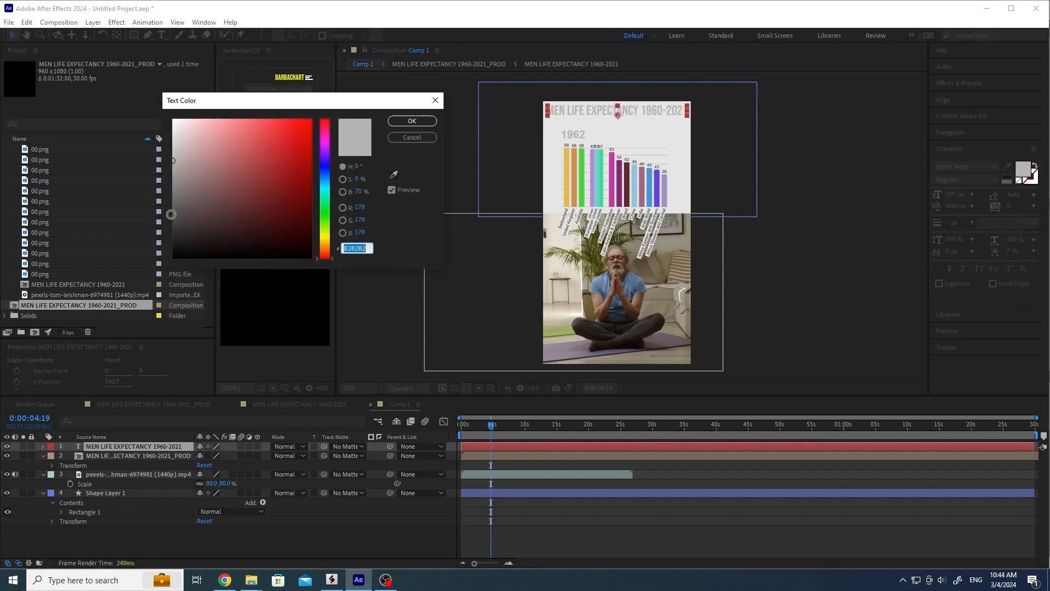
{"action": "left_click", "coordinate": [171, 214]}
{"action": "left_click", "coordinate": [412, 121]}
{"action": "left_click", "coordinate": [407, 129]}
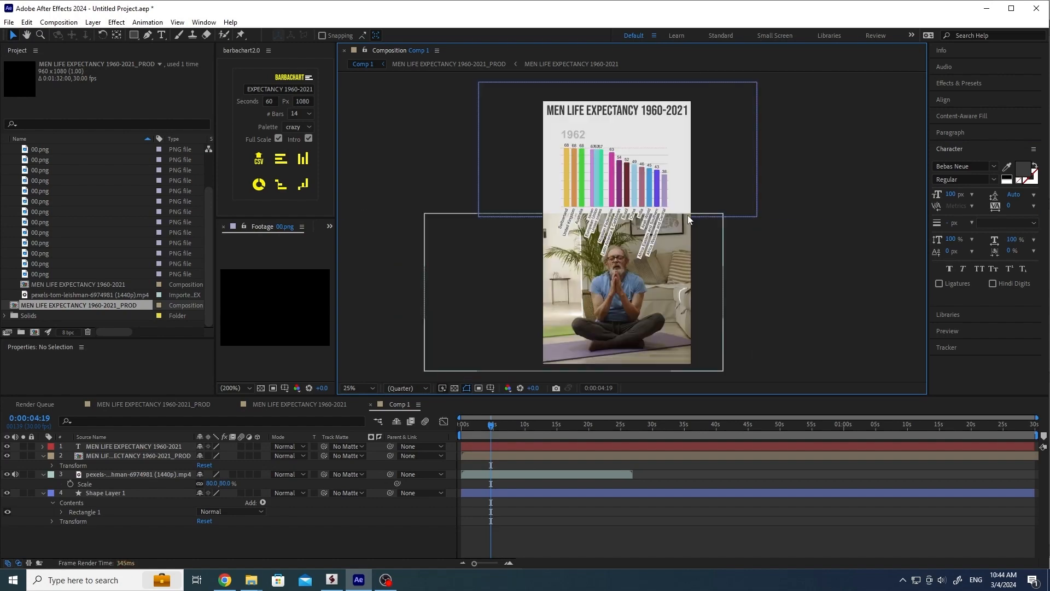
Play the Comp 1 layout from about 5 seconds to review it, stopping at about 6 seconds with the chart layer selected.
{"action": "key", "text": "space"}
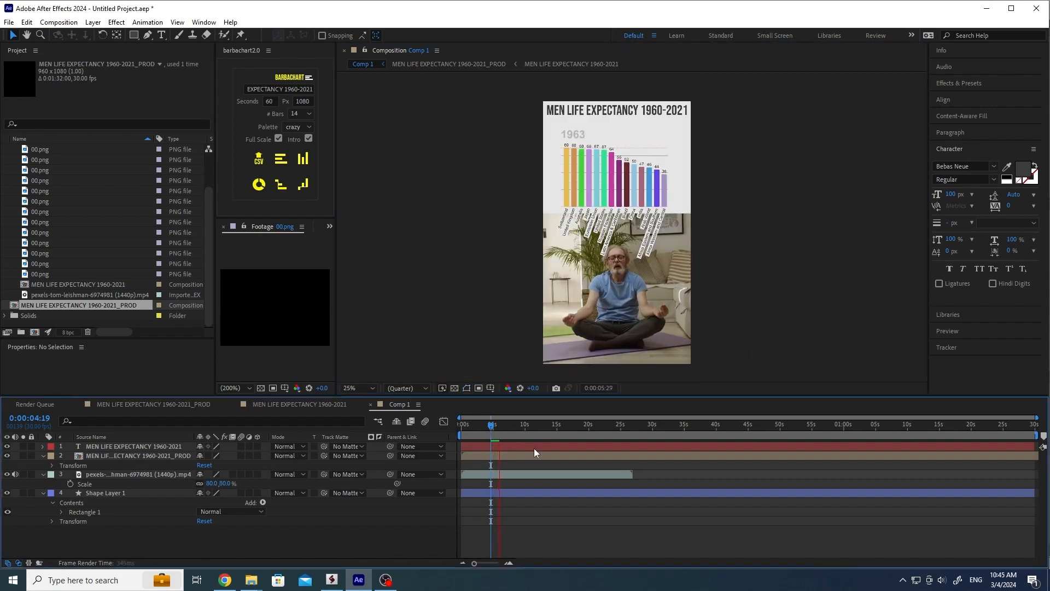
{"action": "left_click", "coordinate": [617, 204]}
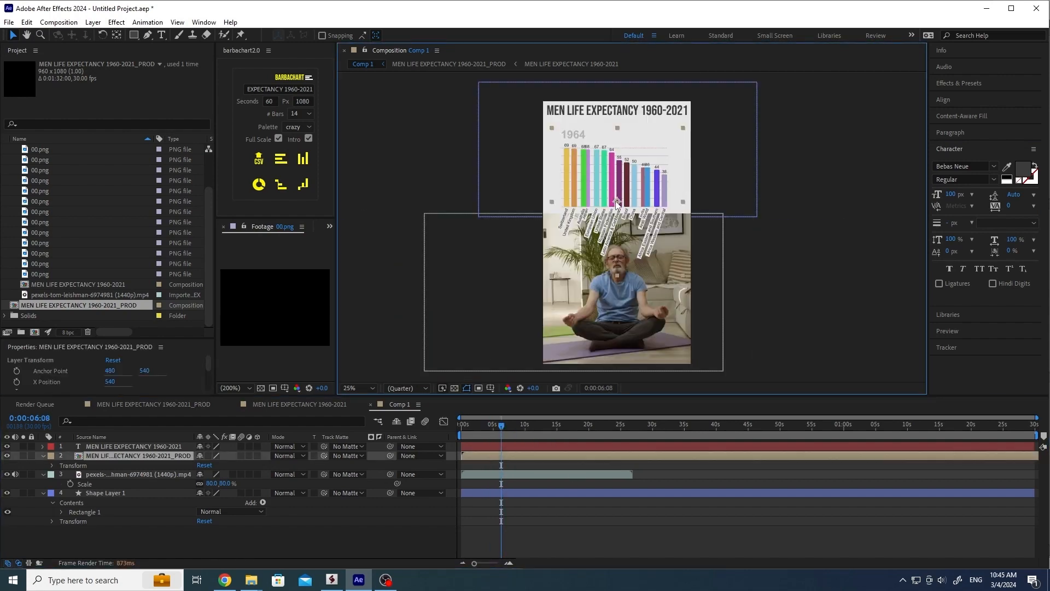
Set the scale of the MEN LIFE EXPECTANCY 1960-2021_PROD chart layer to 110%.
{"action": "left_click", "coordinate": [123, 457]}
{"action": "key", "text": "s"}
{"action": "left_click", "coordinate": [212, 465]}
{"action": "type", "text": "110"}
{"action": "key", "text": "Return"}
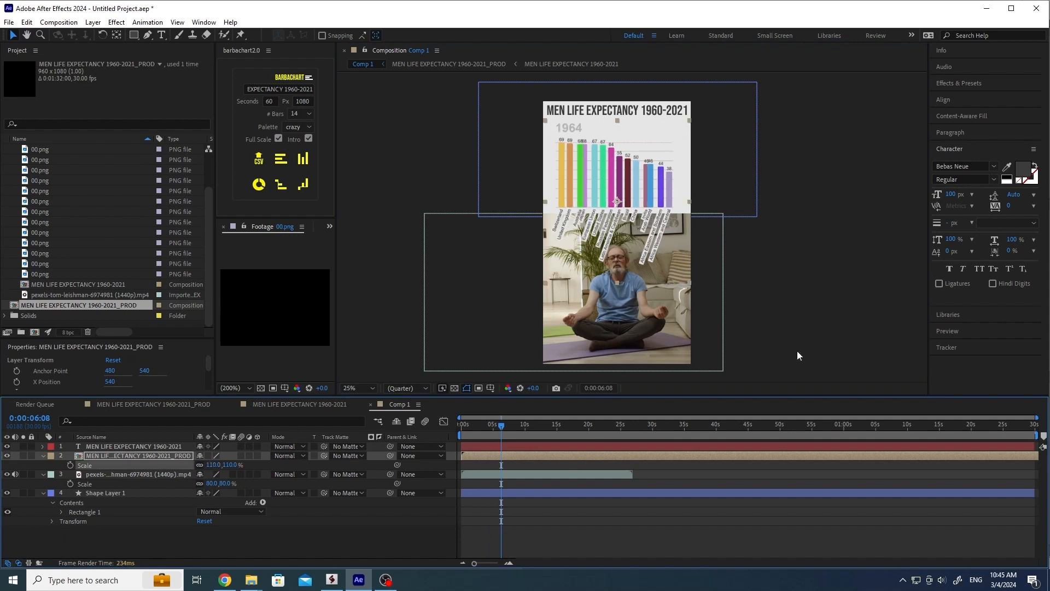
Nudge the chart layer slightly to the right within the portrait frame and preview the composition from its start.
{"action": "key", "text": "Right"}
{"action": "key", "text": "Right"}
{"action": "key", "text": "Right"}
{"action": "key", "text": "Right"}
{"action": "key", "text": "Right"}
{"action": "key", "text": "Right"}
{"action": "left_click", "coordinate": [814, 232]}
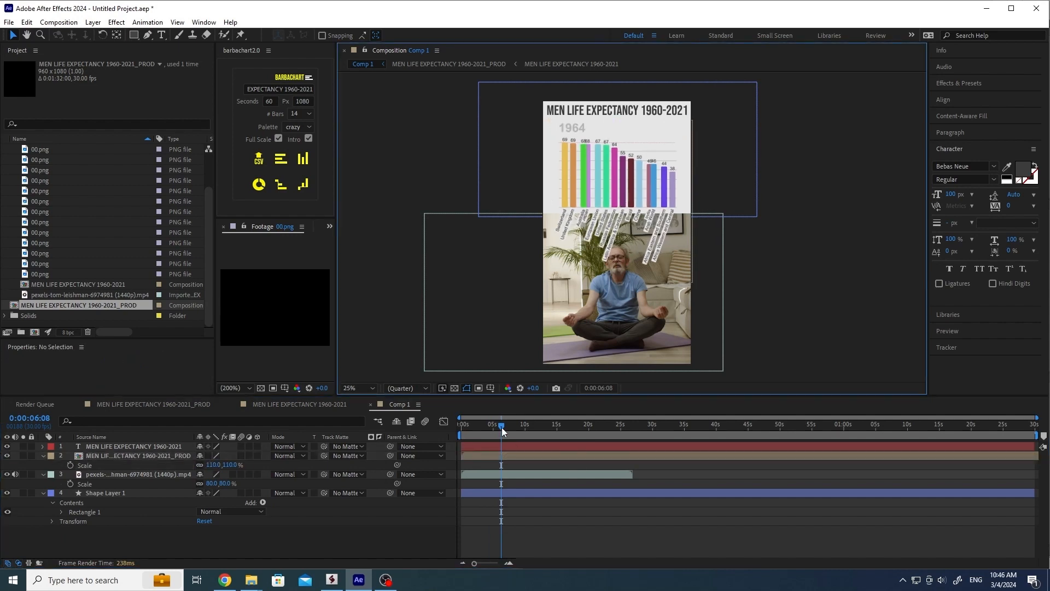
{"action": "key", "text": "Home"}
{"action": "key", "text": "space"}
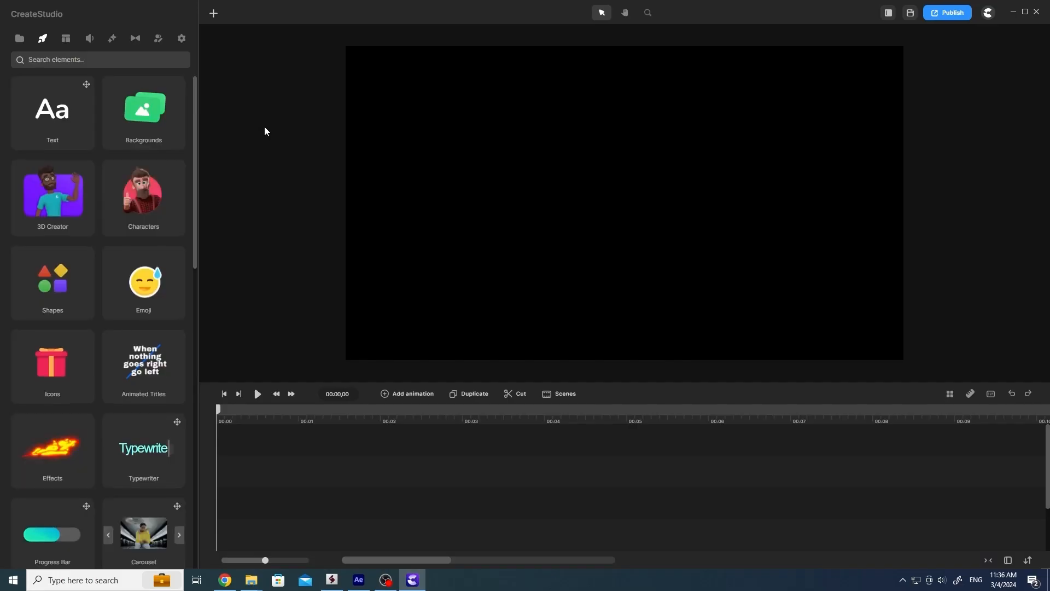
In CreateStudio, set the canvas to the vertical format and place the rendered Comp 1 video on it.
{"action": "left_click", "coordinate": [181, 38]}
{"action": "left_click", "coordinate": [153, 64]}
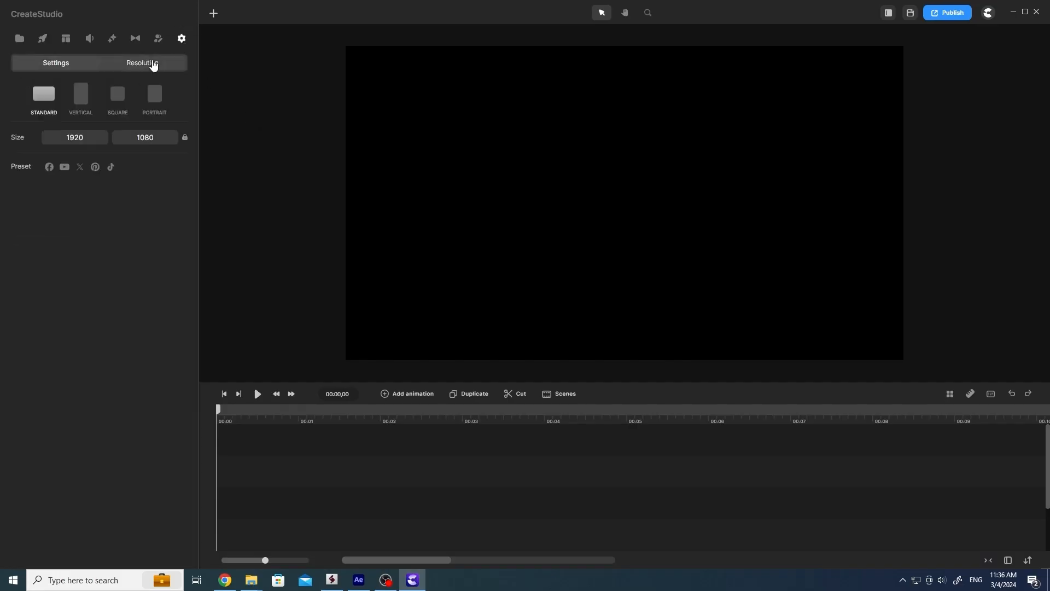
{"action": "left_click", "coordinate": [82, 95]}
{"action": "left_click", "coordinate": [25, 46]}
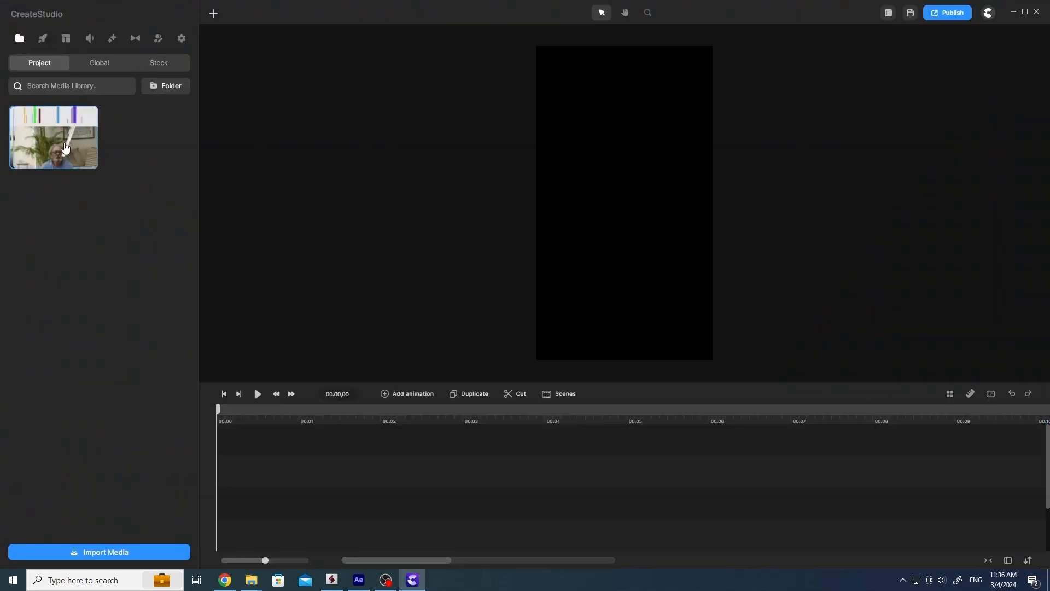
{"action": "left_click_drag", "start_coordinate": [51, 136], "coordinate": [497, 247]}
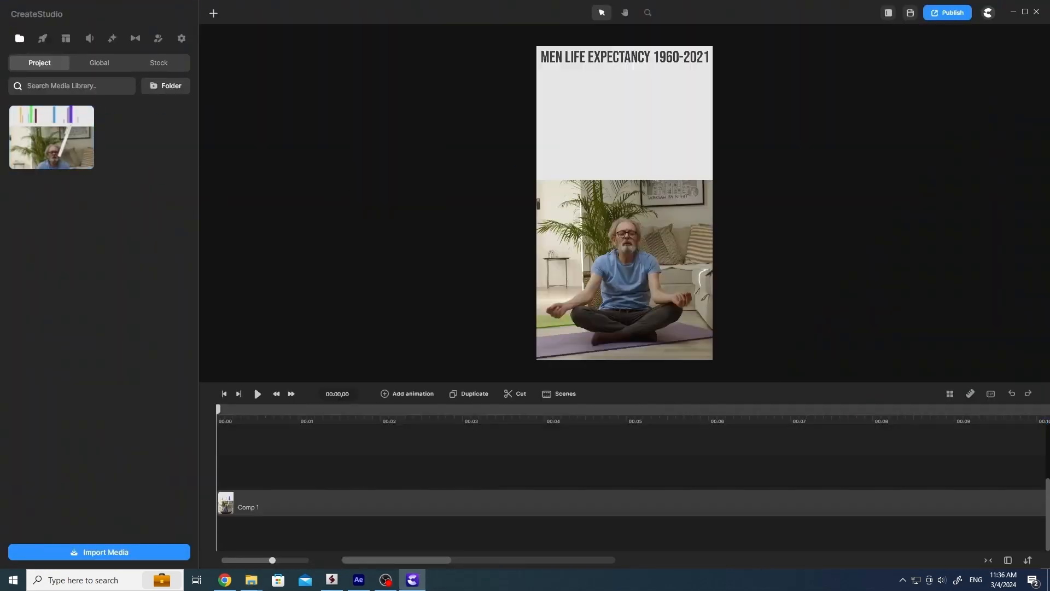
Import the barbachart logo image, add it above Comp 1, and shrink it into the lower-right corner of the frame.
{"action": "key", "text": "alt+Tab"}
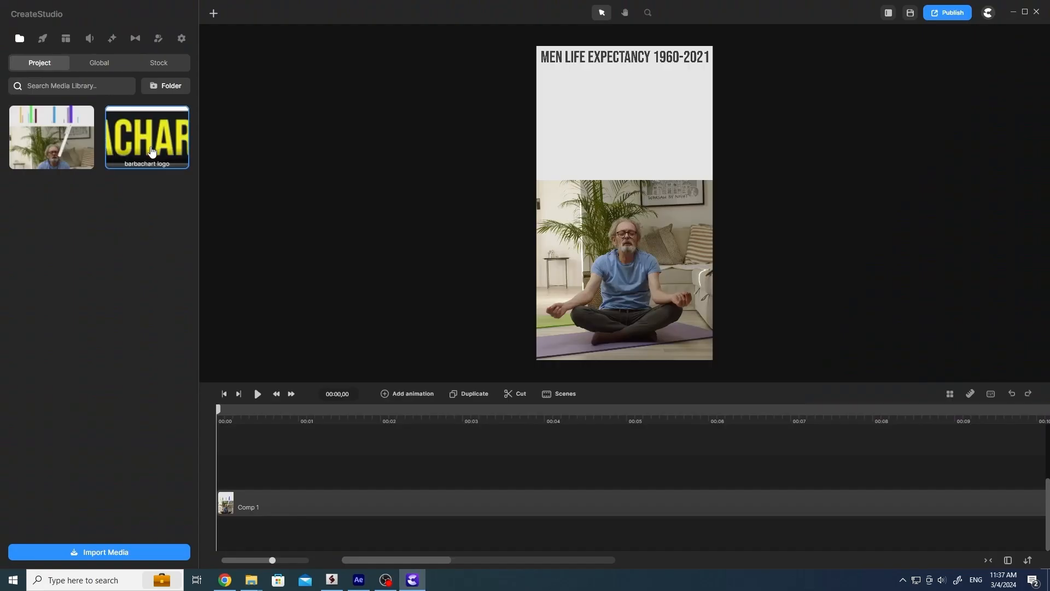
{"action": "left_click", "coordinate": [137, 151]}
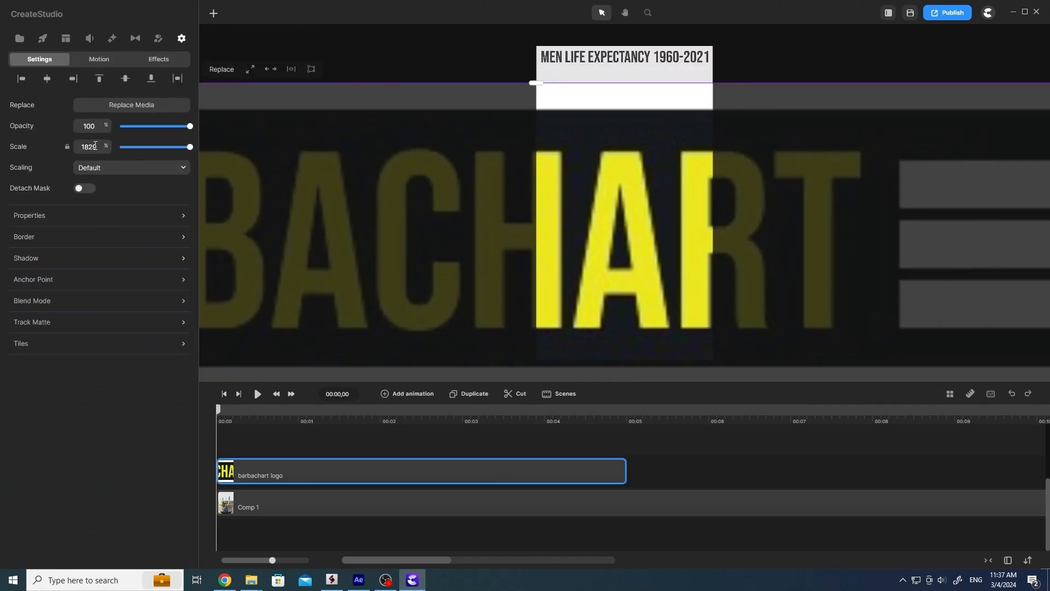
{"action": "left_click_drag", "start_coordinate": [190, 147], "coordinate": [139, 146]}
{"action": "left_click_drag", "start_coordinate": [548, 242], "coordinate": [685, 352]}
{"action": "left_click", "coordinate": [467, 296]}
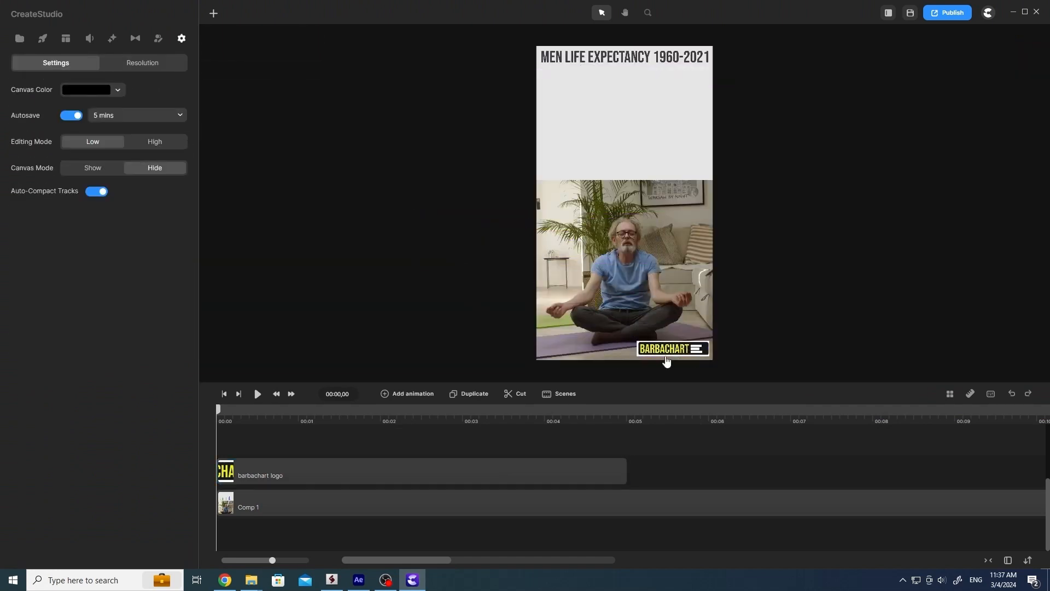
Reduce the barbachart logo's scale to 68% and move it closer to the video's lower-right corner.
{"action": "left_click", "coordinate": [667, 352]}
{"action": "scroll", "coordinate": [669, 351], "scroll_direction": "up", "scroll_amount": 10}
{"action": "left_click", "coordinate": [428, 292]}
{"action": "scroll", "coordinate": [434, 296], "scroll_direction": "down", "scroll_amount": 5}
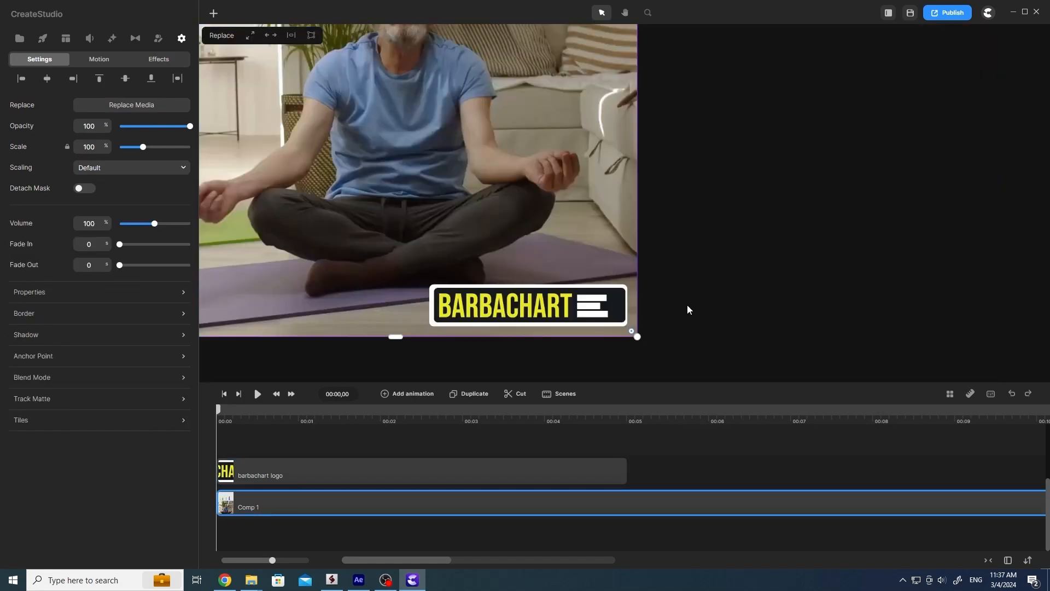
{"action": "left_click", "coordinate": [687, 308]}
{"action": "scroll", "coordinate": [509, 300], "scroll_direction": "down", "scroll_amount": 5}
{"action": "left_click", "coordinate": [497, 296]}
{"action": "left_click_drag", "start_coordinate": [140, 147], "coordinate": [135, 146]}
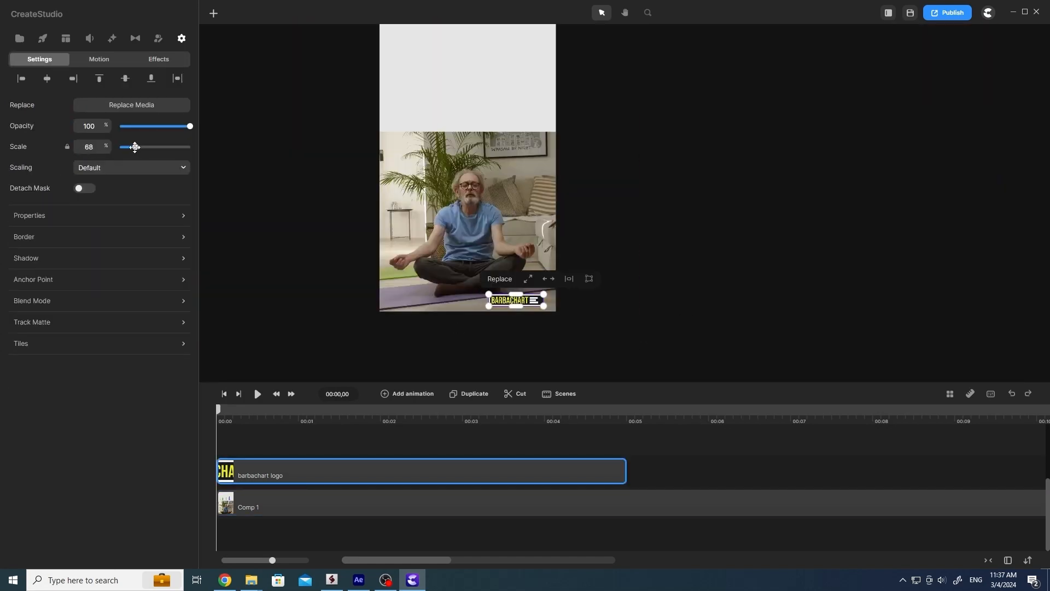
{"action": "left_click_drag", "start_coordinate": [530, 300], "coordinate": [537, 302]}
{"action": "left_click", "coordinate": [664, 301]}
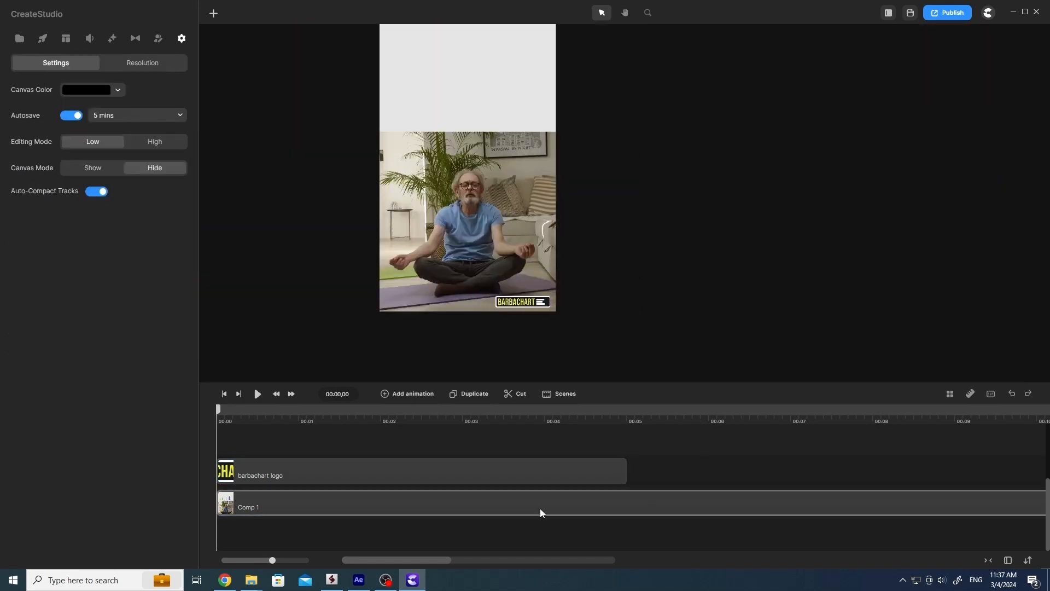
{"action": "left_click_drag", "start_coordinate": [272, 561], "coordinate": [221, 561]}
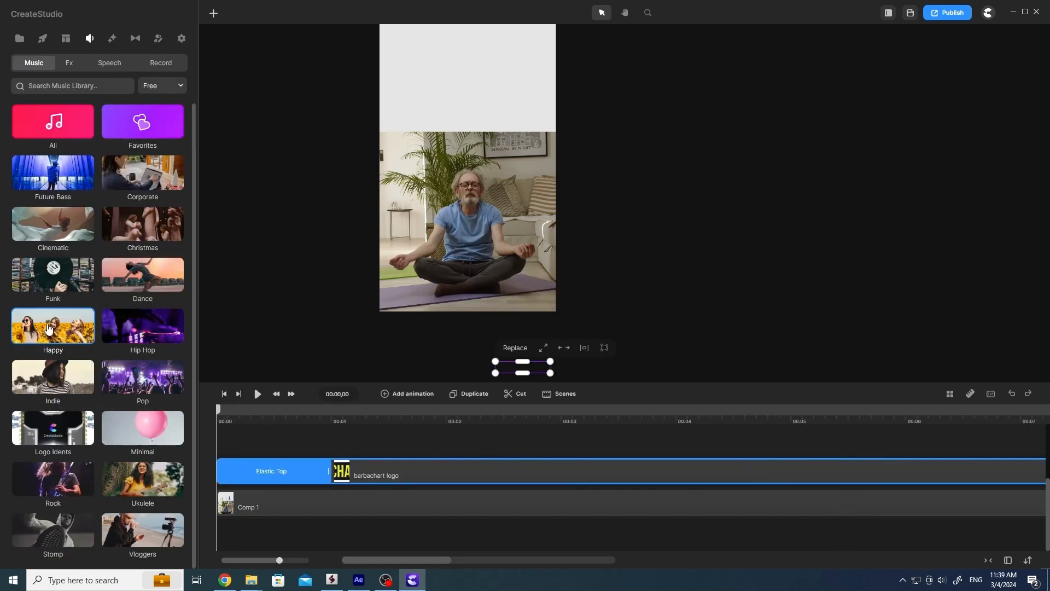
Add the Comical track from the Happy music genre at the start of the timeline, ending level with Comp 1.
{"action": "left_click", "coordinate": [51, 331]}
{"action": "left_click", "coordinate": [25, 284]}
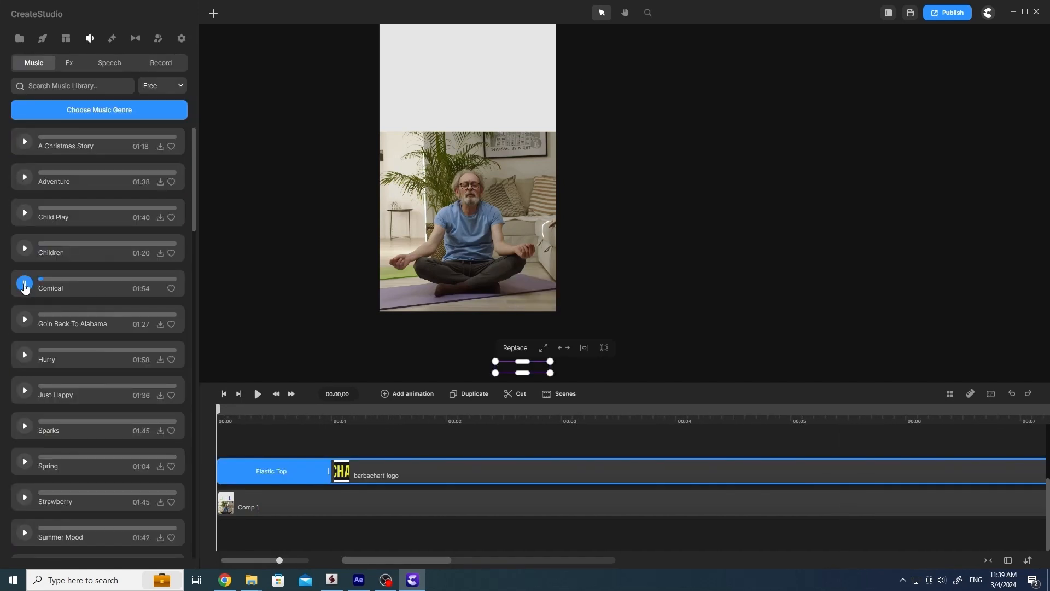
{"action": "left_click_drag", "start_coordinate": [110, 281], "coordinate": [306, 470]}
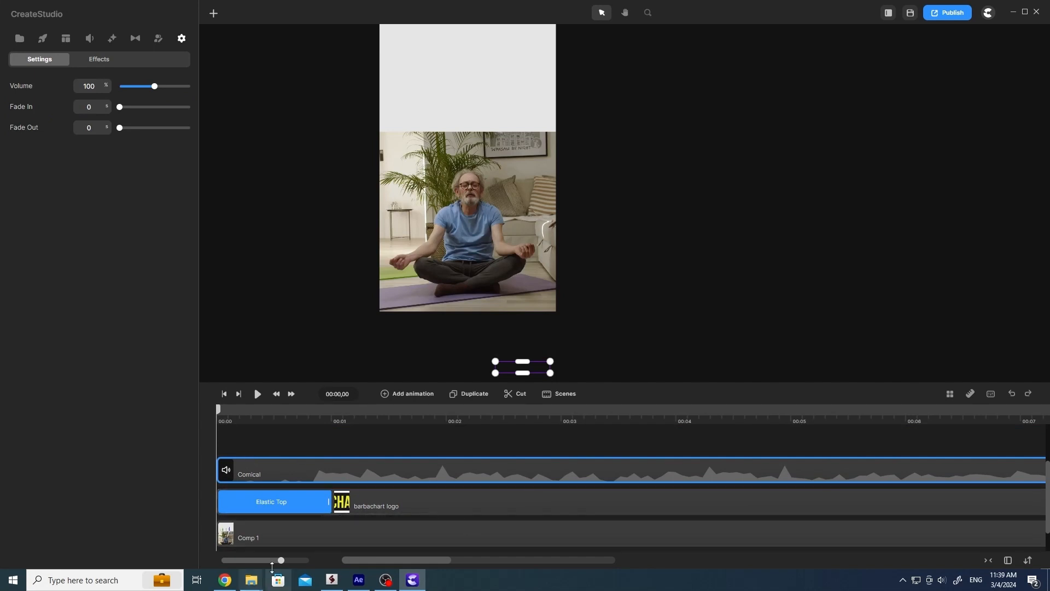
{"action": "left_click_drag", "start_coordinate": [281, 560], "coordinate": [221, 560]}
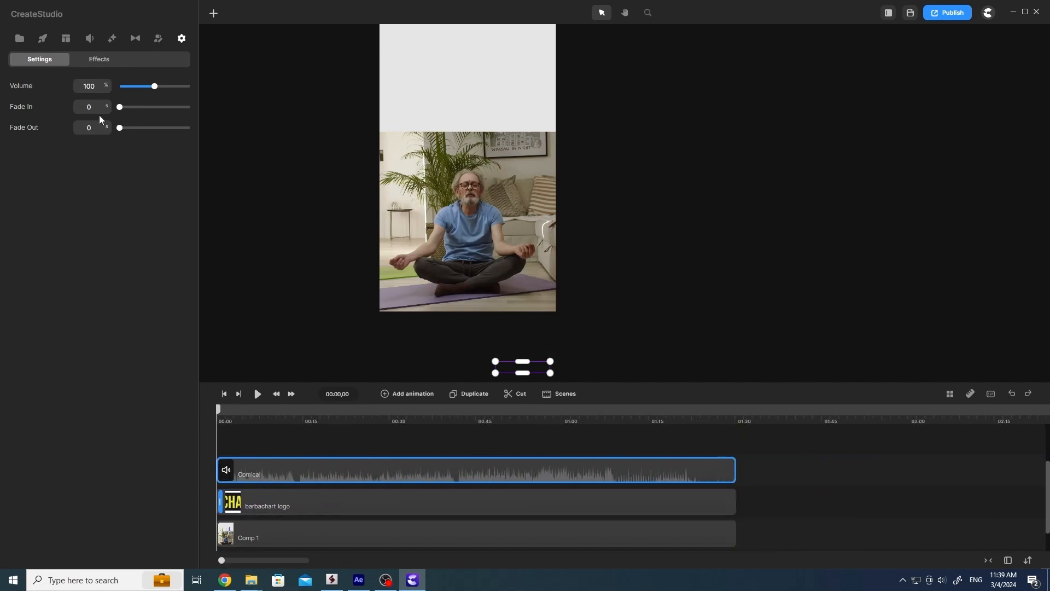
Add the Cool Plane subscribe animation from the element library to the timeline at about 01:16.
{"action": "left_click_drag", "start_coordinate": [229, 413], "coordinate": [659, 415]}
{"action": "left_click", "coordinate": [42, 38]}
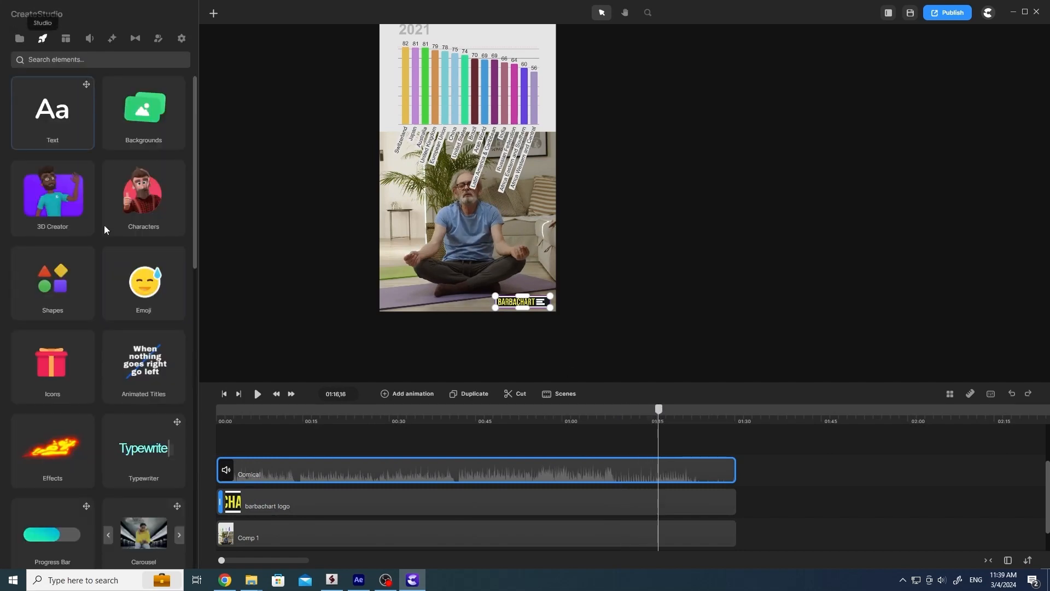
{"action": "scroll", "coordinate": [141, 238], "scroll_direction": "down", "scroll_amount": 7}
{"action": "left_click", "coordinate": [141, 238]}
{"action": "scroll", "coordinate": [117, 333], "scroll_direction": "down", "scroll_amount": 10}
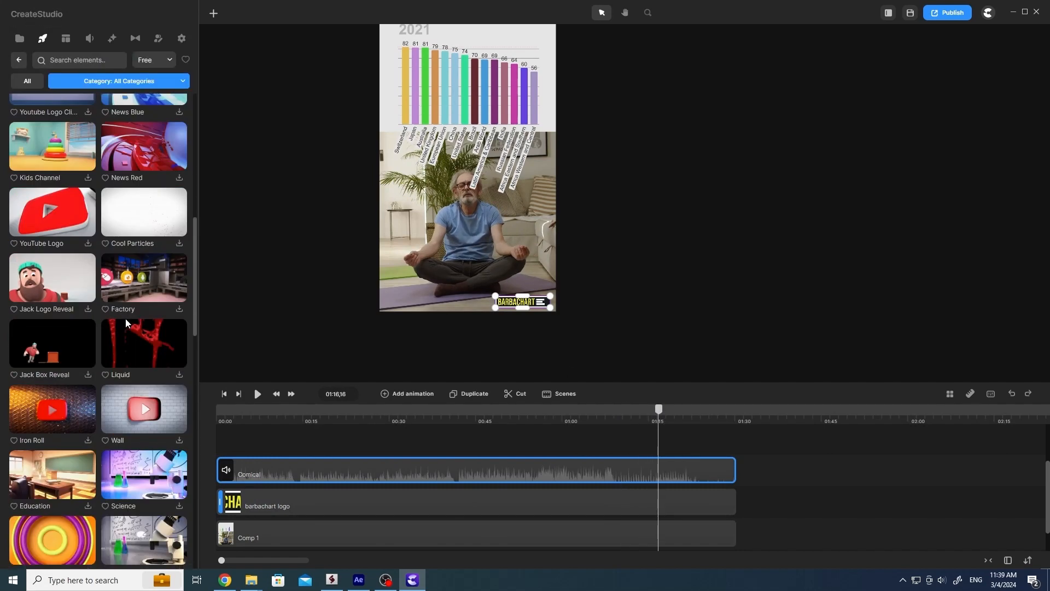
{"action": "scroll", "coordinate": [116, 333], "scroll_direction": "down", "scroll_amount": 8}
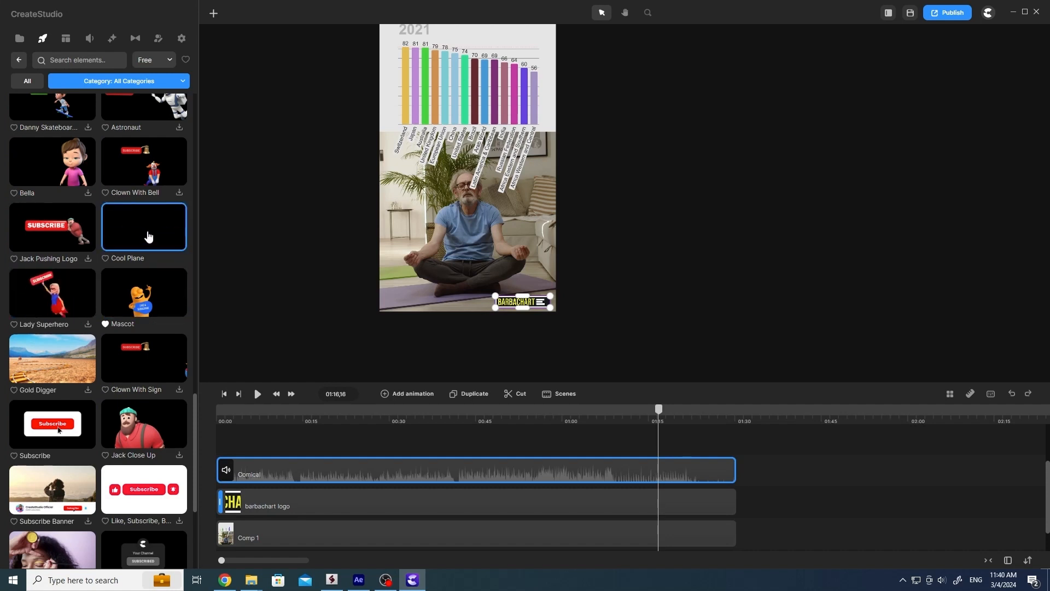
{"action": "left_click_drag", "start_coordinate": [157, 252], "coordinate": [672, 411]}
{"action": "left_click", "coordinate": [656, 411]}
Scale the Cool Plane subscribe clip to 78% and position it over the lower half of the video, above the logo.
{"action": "left_click", "coordinate": [525, 246]}
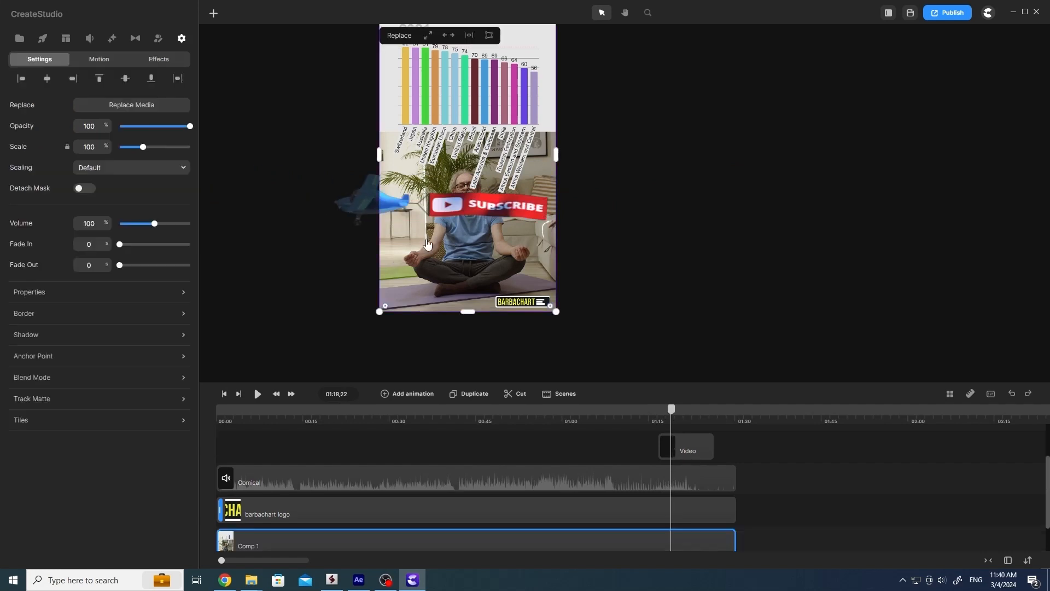
{"action": "left_click", "coordinate": [633, 245]}
{"action": "left_click_drag", "start_coordinate": [747, 311], "coordinate": [526, 188]}
{"action": "left_click_drag", "start_coordinate": [498, 156], "coordinate": [646, 294]}
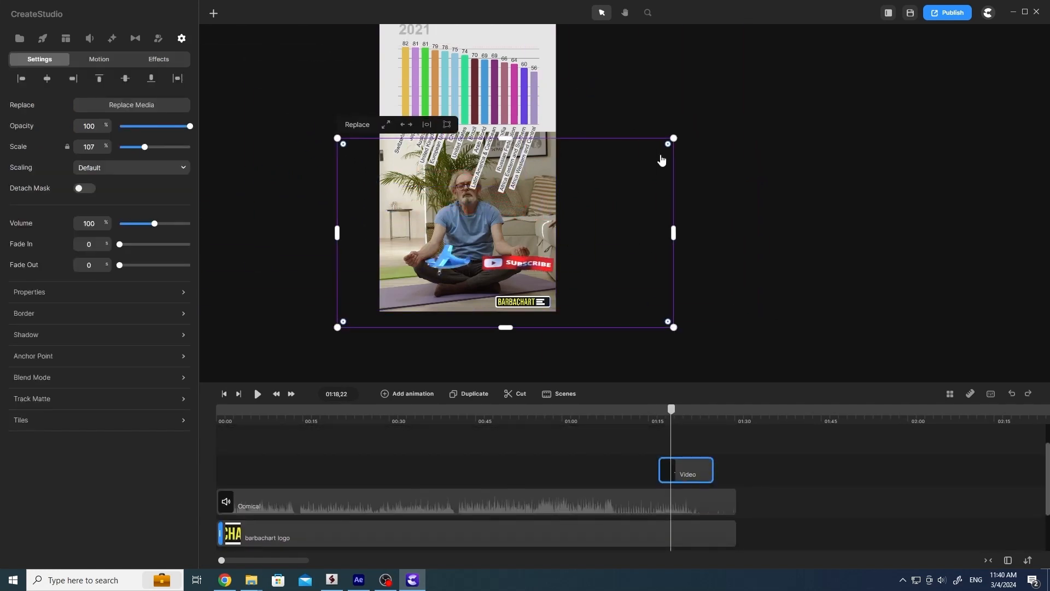
{"action": "left_click_drag", "start_coordinate": [673, 136], "coordinate": [580, 190]}
{"action": "left_click_drag", "start_coordinate": [519, 254], "coordinate": [561, 237]}
{"action": "left_click", "coordinate": [659, 435]}
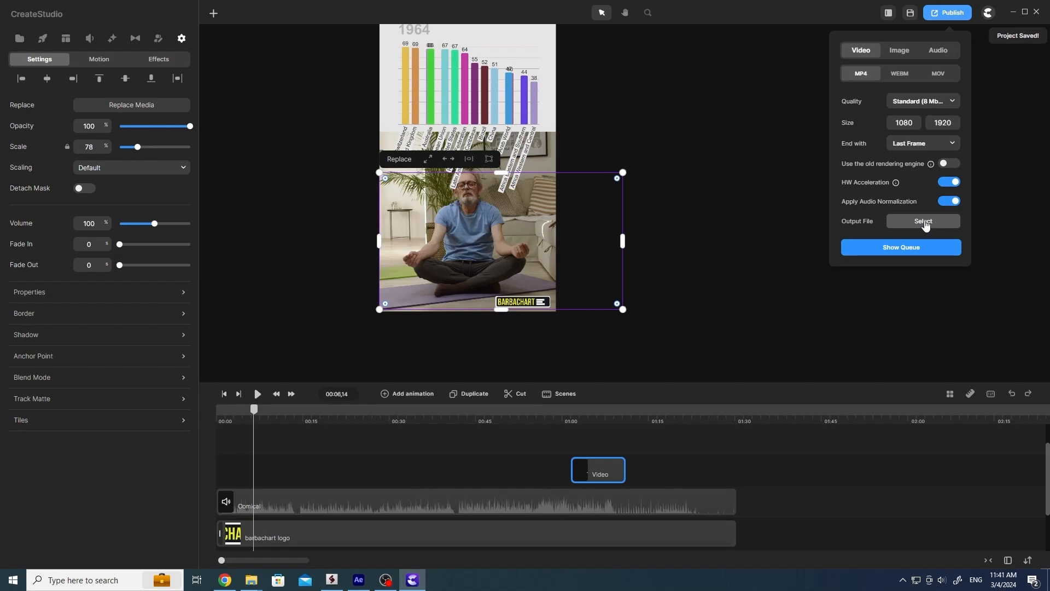
Export the project as the MP4 file video.mp4 in the 20240302_barchart life expect folder and play the result.
{"action": "left_click", "coordinate": [924, 221]}
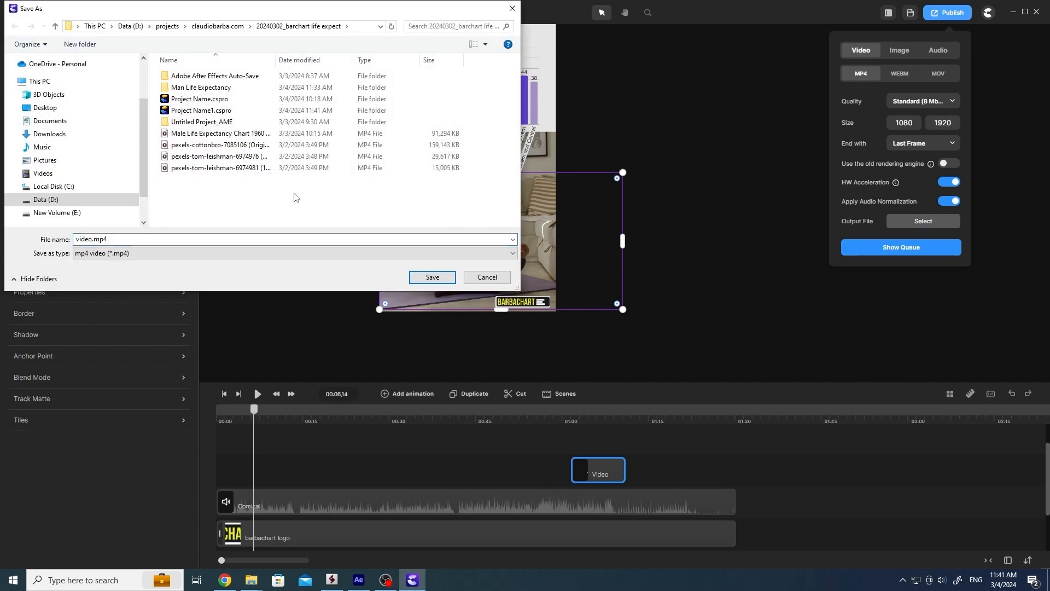
{"action": "left_click", "coordinate": [433, 278]}
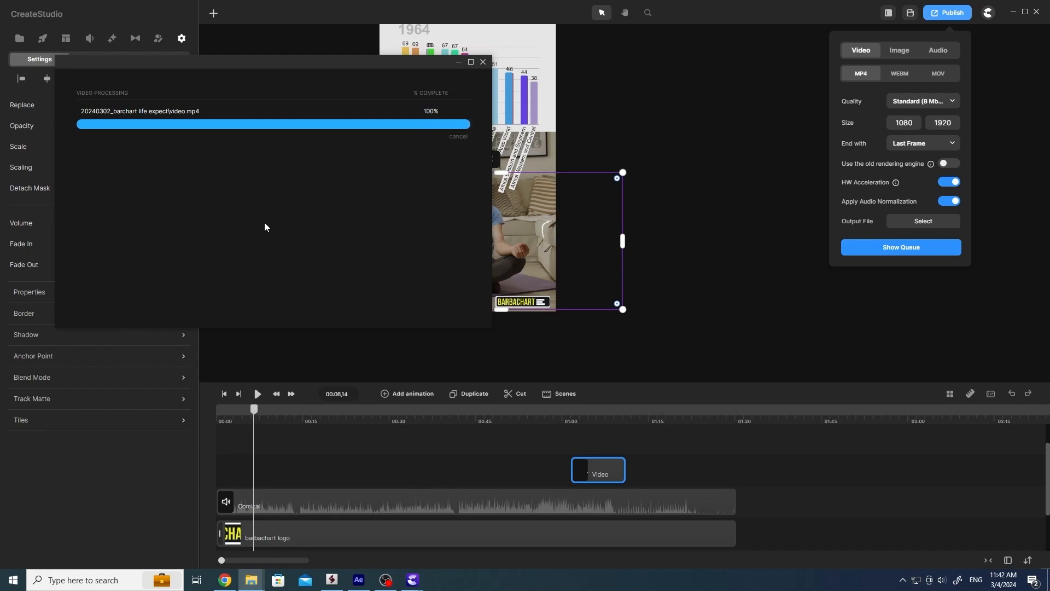
{"action": "left_click", "coordinate": [383, 132]}
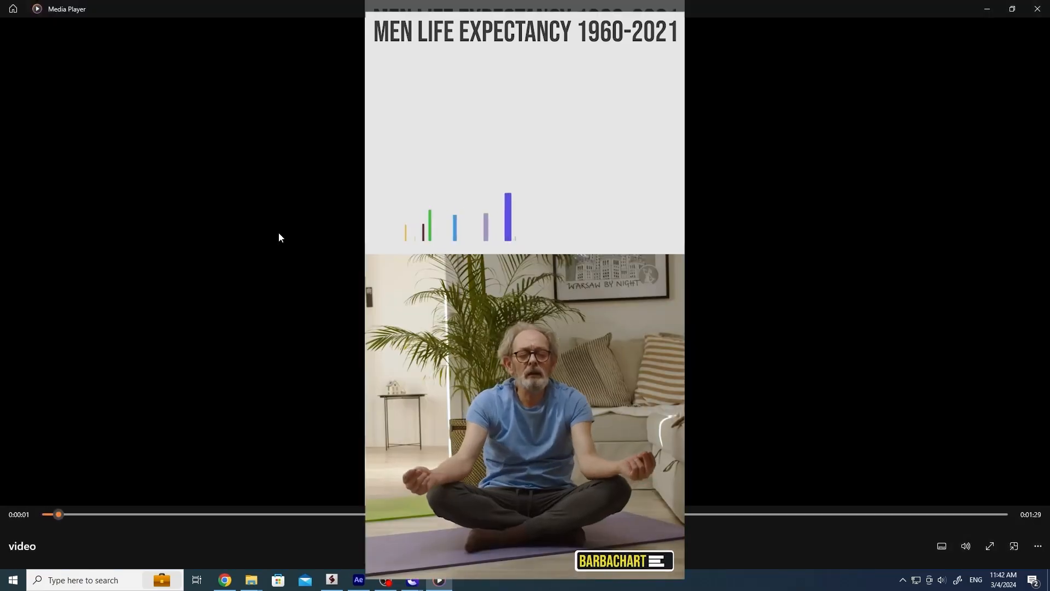